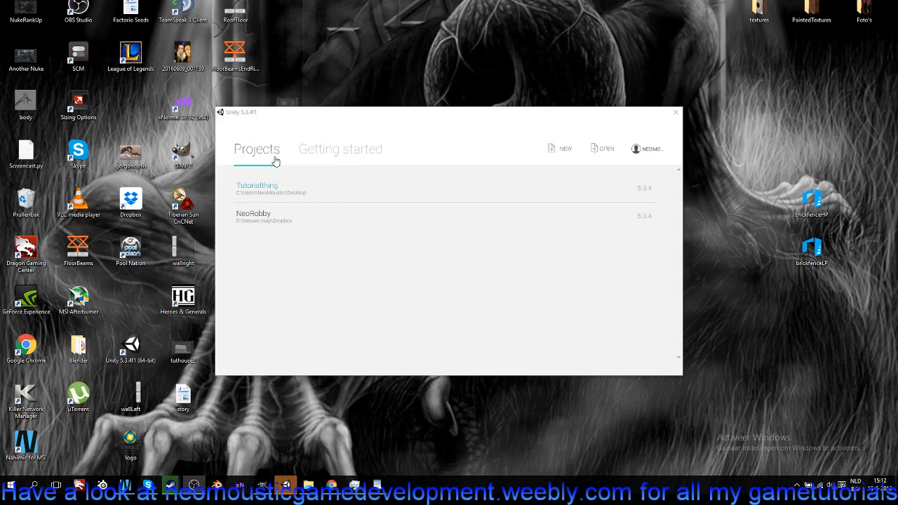
Start a new 2D project and name it 2Dplatformer.
click(563, 149)
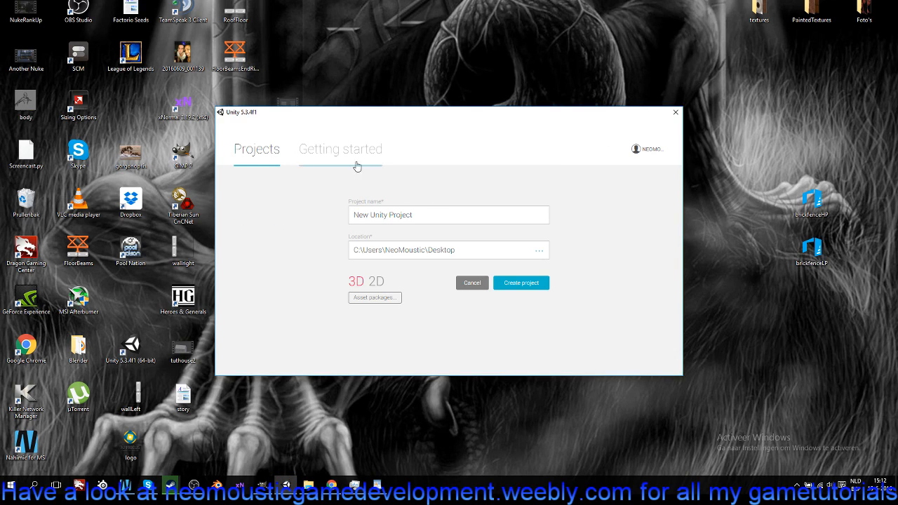
click(262, 157)
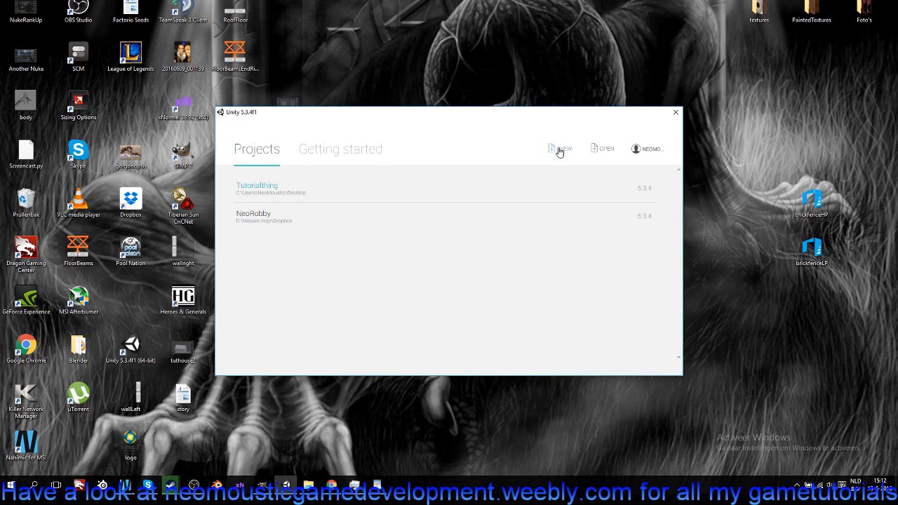
click(565, 150)
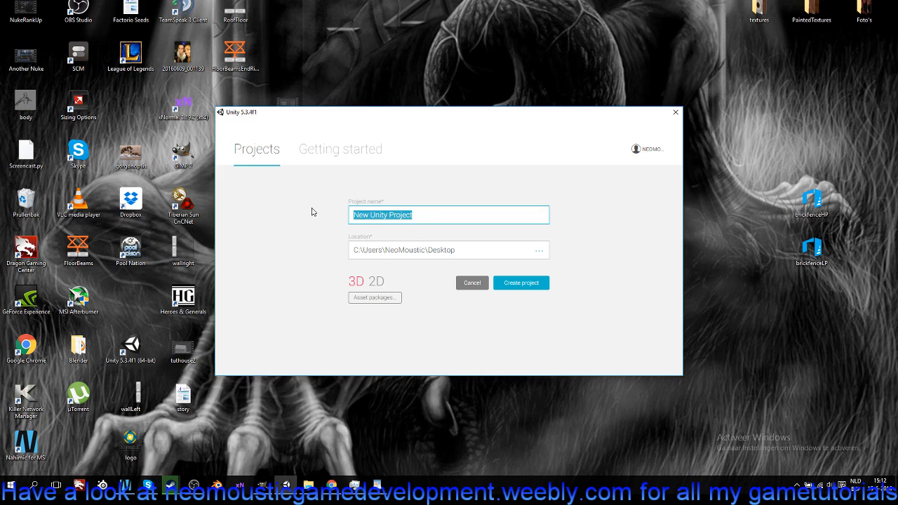
text(2Dplatformer)
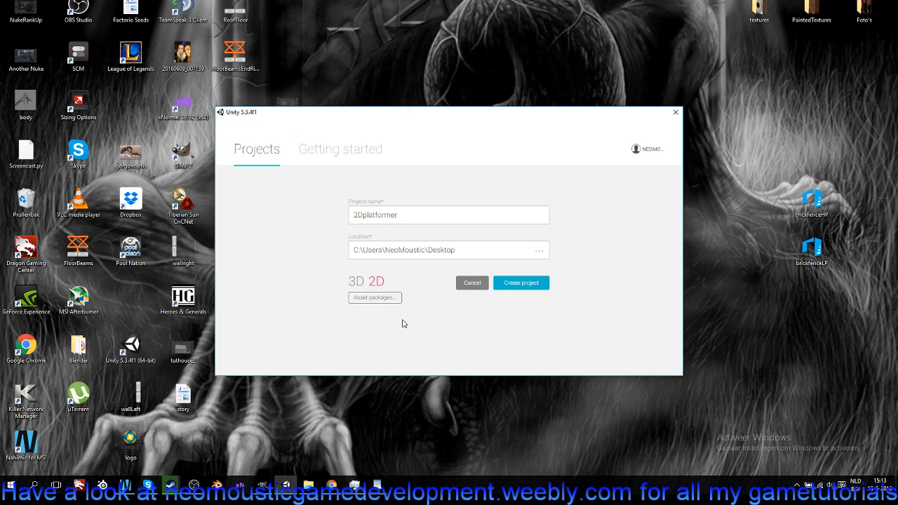
Include the 2D asset package and create the project.
click(379, 299)
click(374, 208)
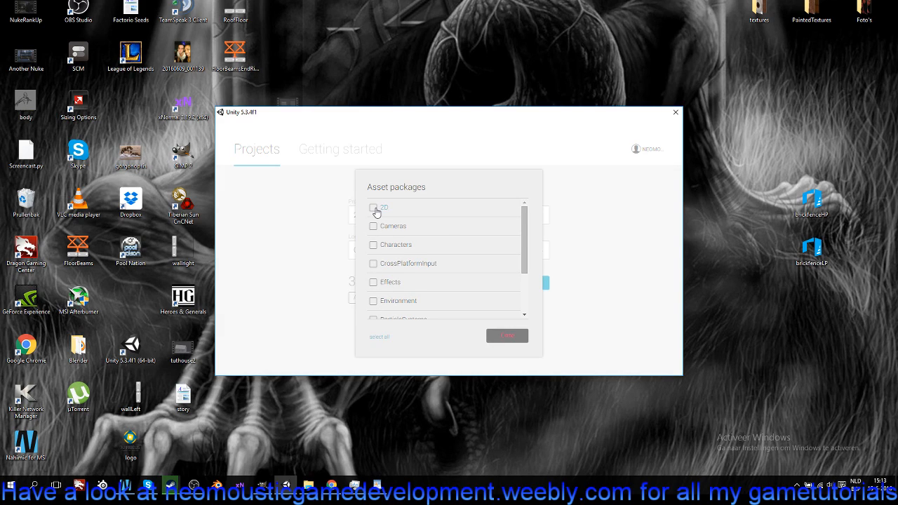
click(504, 337)
click(510, 285)
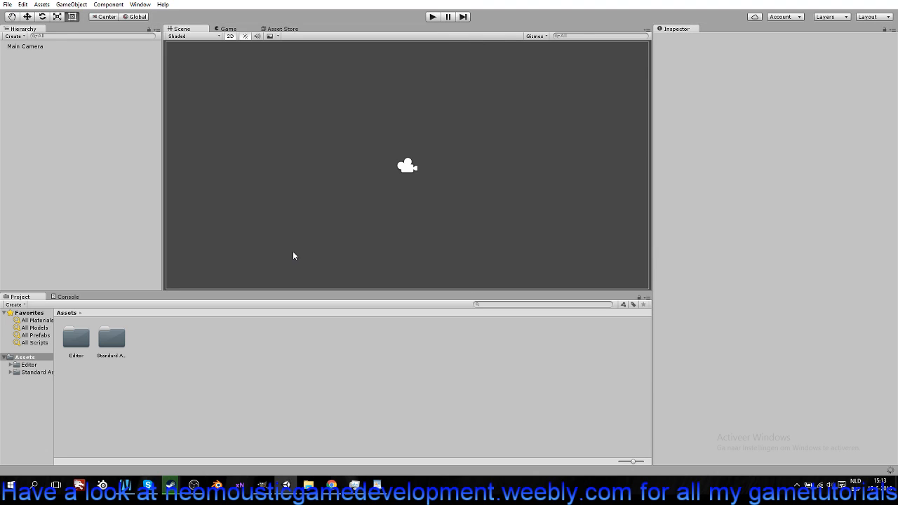
Open the Scripts folder under Standard Assets, 2D and examine the code of each camera, platformer and restarter script.
double_click(100, 354)
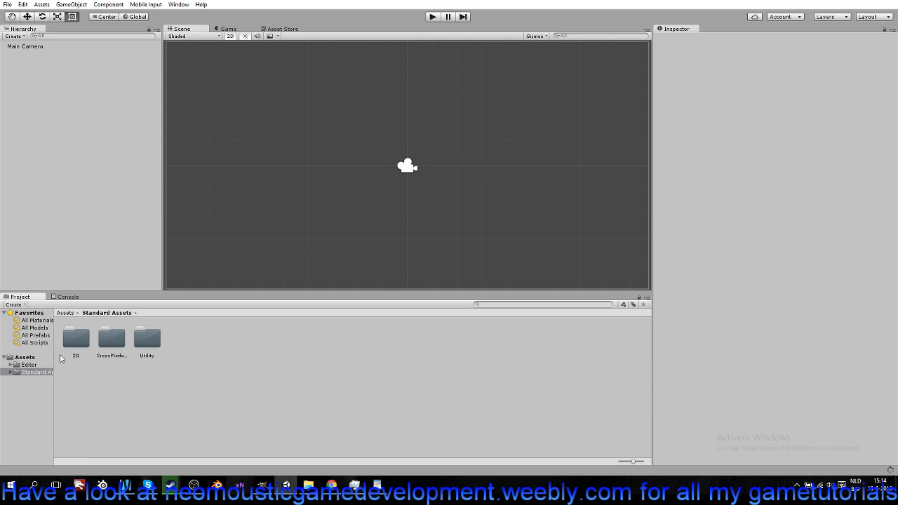
double_click(74, 342)
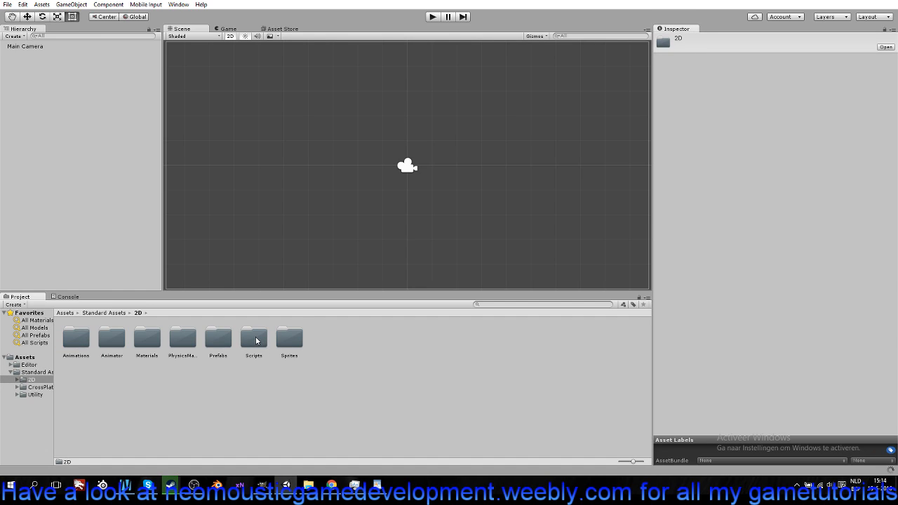
click(257, 385)
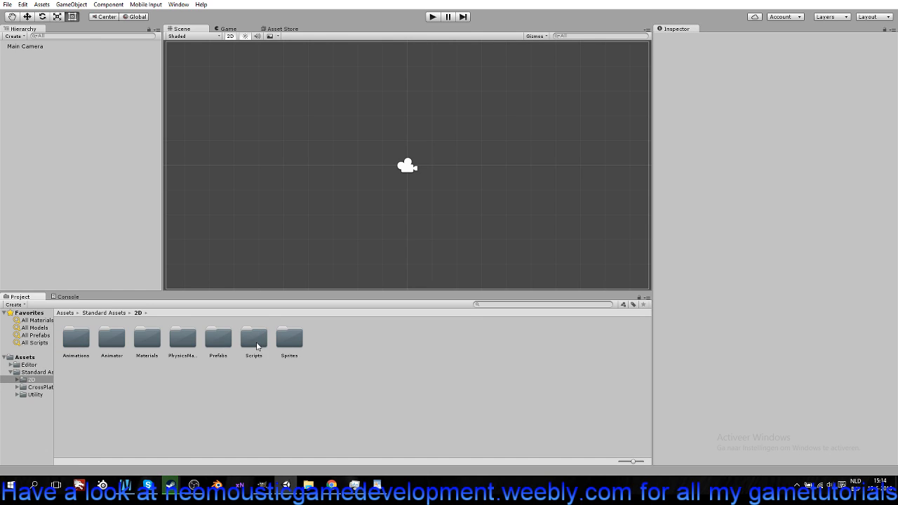
click(263, 345)
double_click(263, 346)
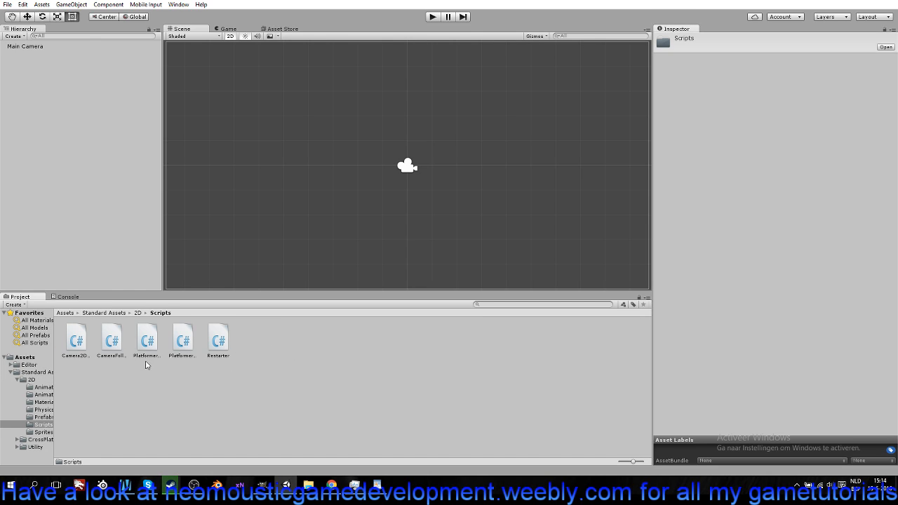
click(76, 344)
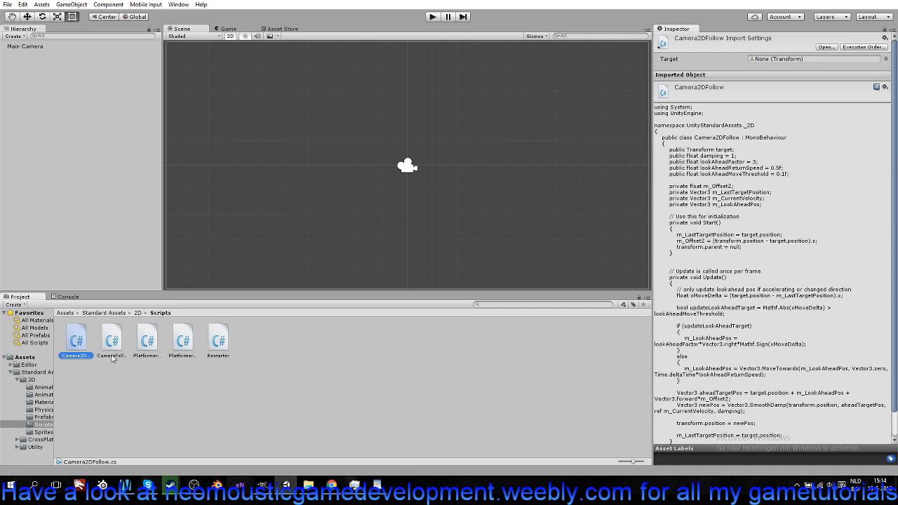
click(112, 357)
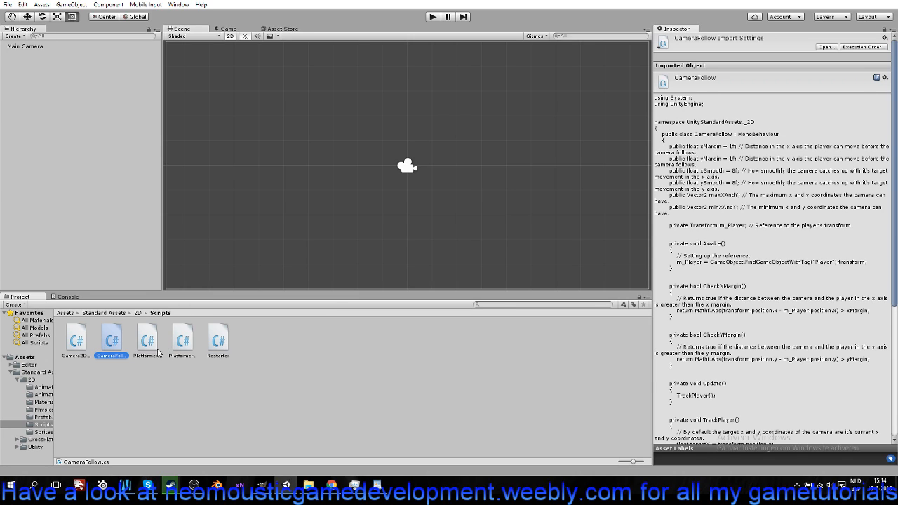
click(145, 359)
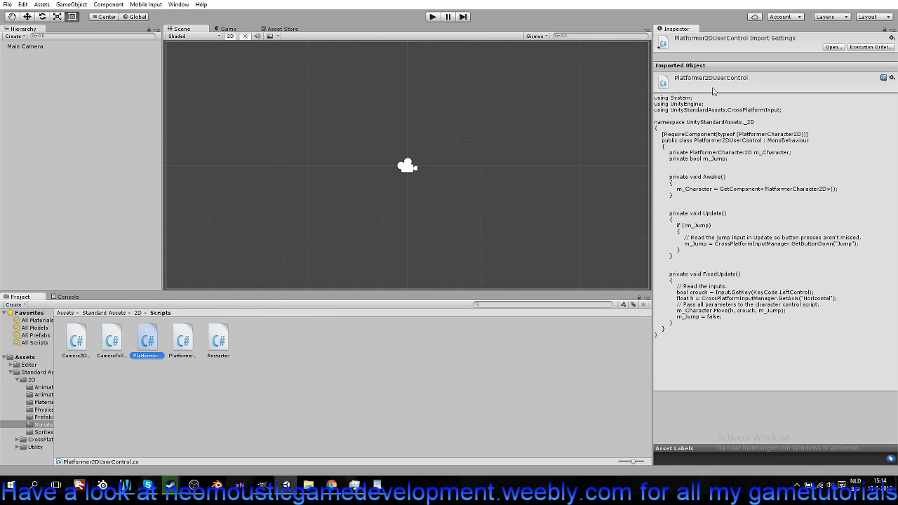
click(200, 336)
click(187, 341)
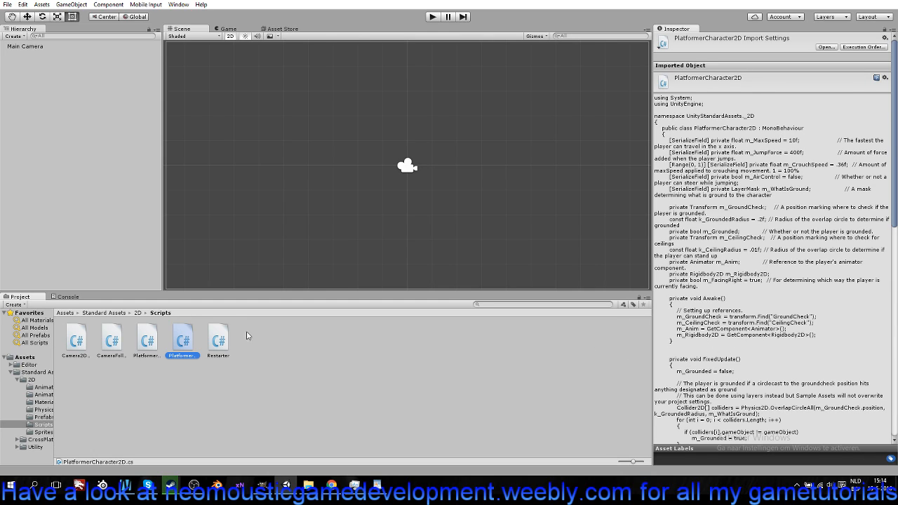
click(222, 337)
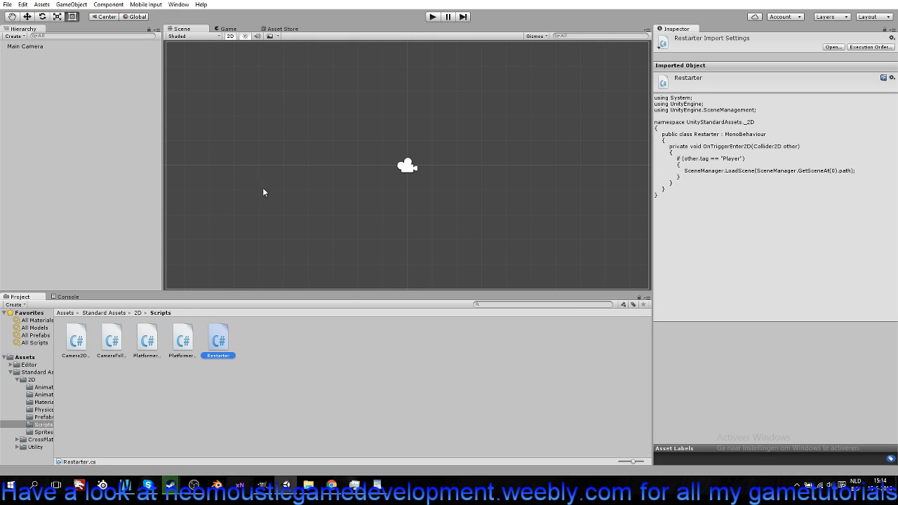
Collapse the asset folder tree, return to the root Assets folder and create a folder named Internal there.
click(16, 382)
click(16, 380)
click(10, 373)
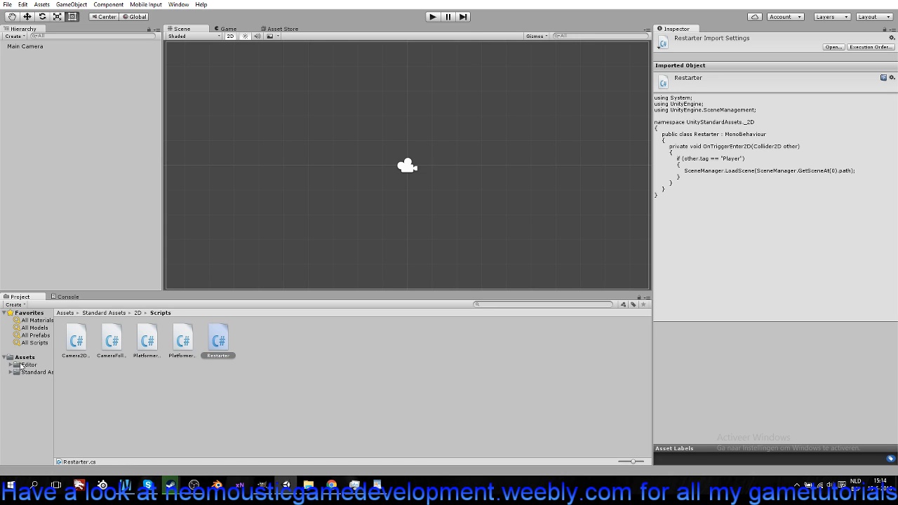
click(15, 360)
right_click(194, 339)
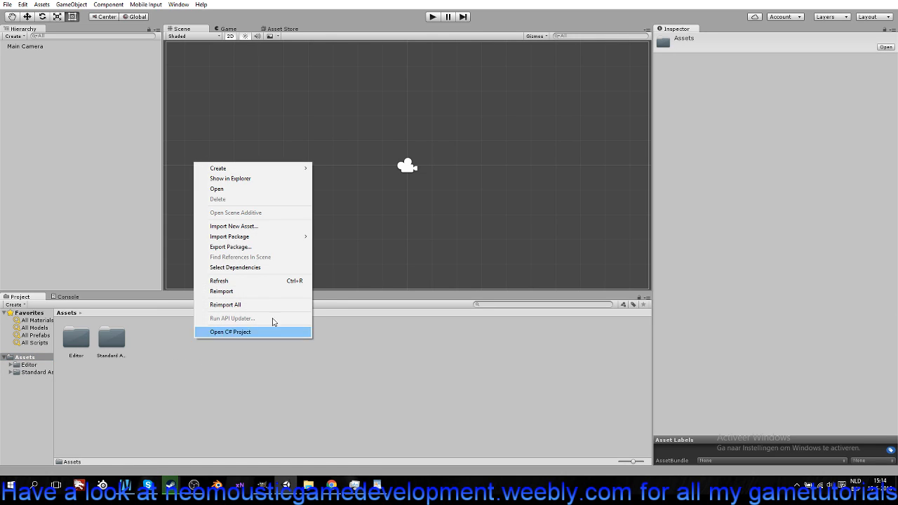
mouse_move(295, 168)
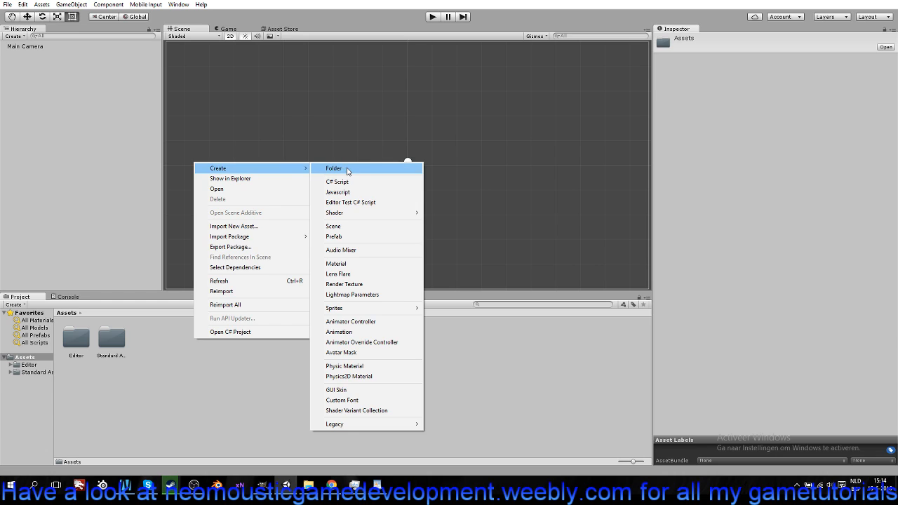
right_click(164, 355)
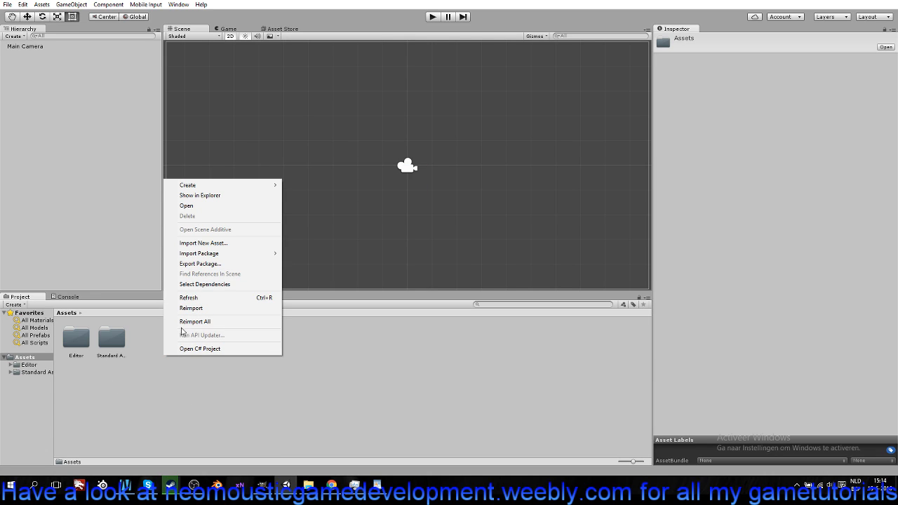
mouse_move(229, 186)
click(302, 185)
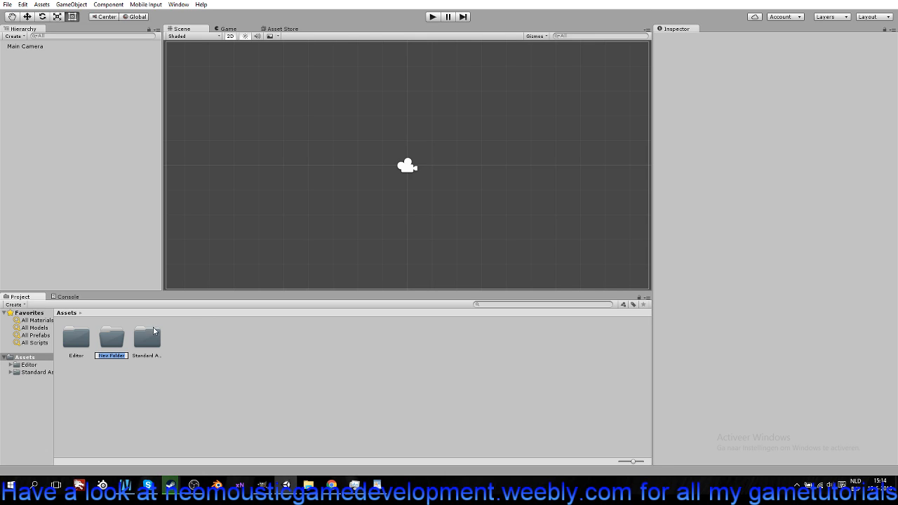
text(int)
key(Return)
Move the Editor and Standard Assets folders into the Internal folder.
click(76, 337)
ctrl+click(148, 342)
ctrl+click(112, 338)
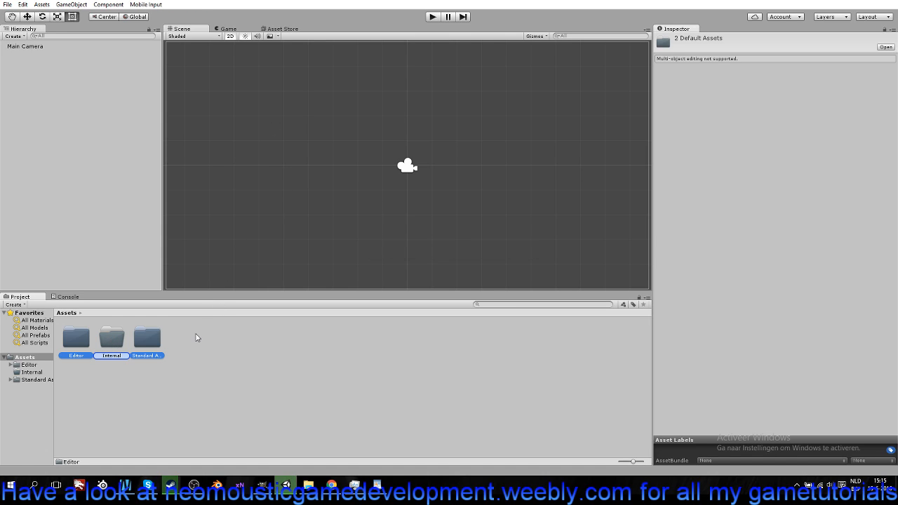
Create a folder named Characters in the root Assets folder.
right_click(139, 343)
mouse_move(208, 175)
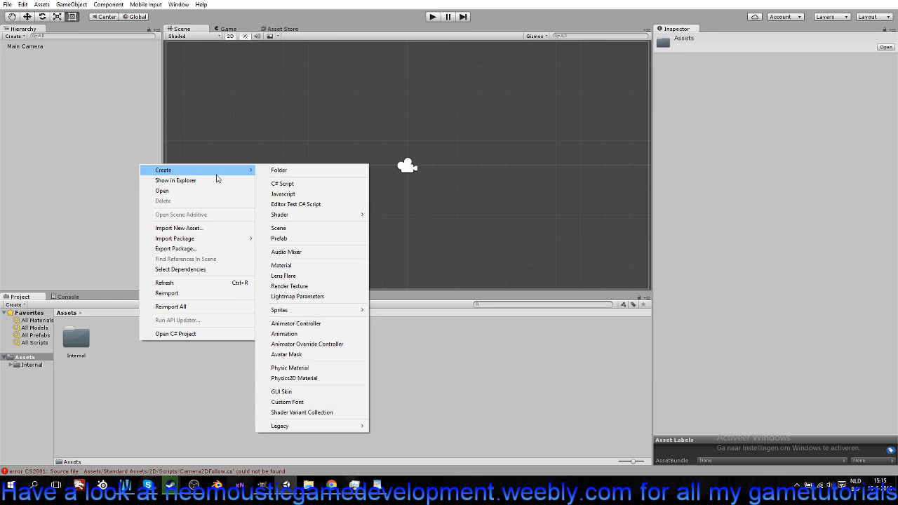
click(307, 170)
text(Characters)
key(Return)
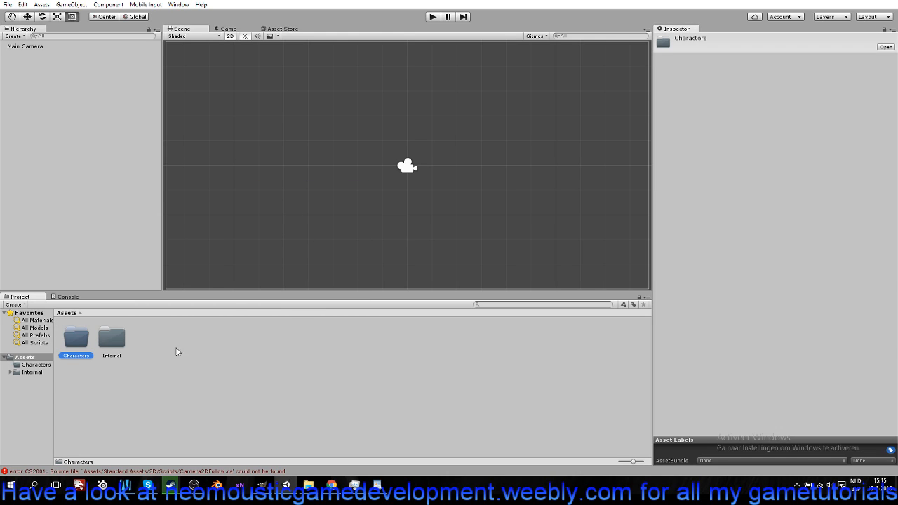
Create a folder named Mappieces in the root Assets folder.
right_click(157, 342)
mouse_move(221, 172)
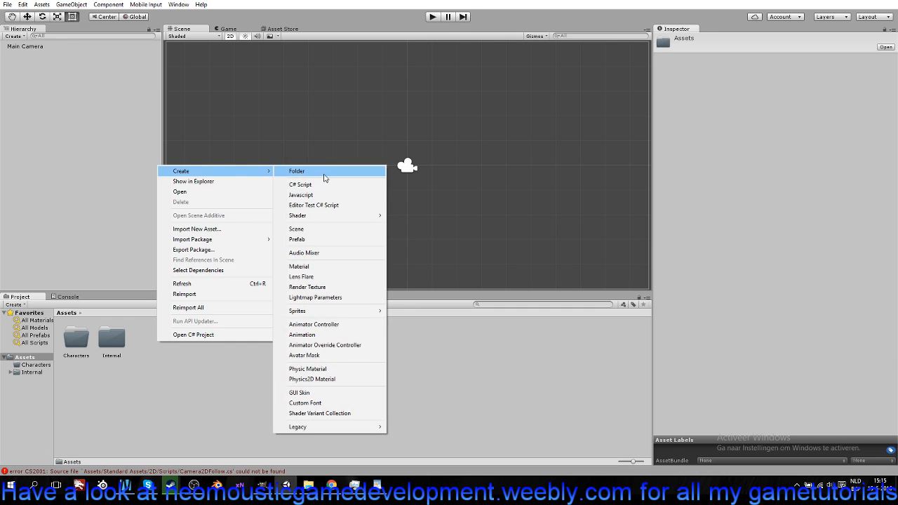
click(297, 171)
text(Map)
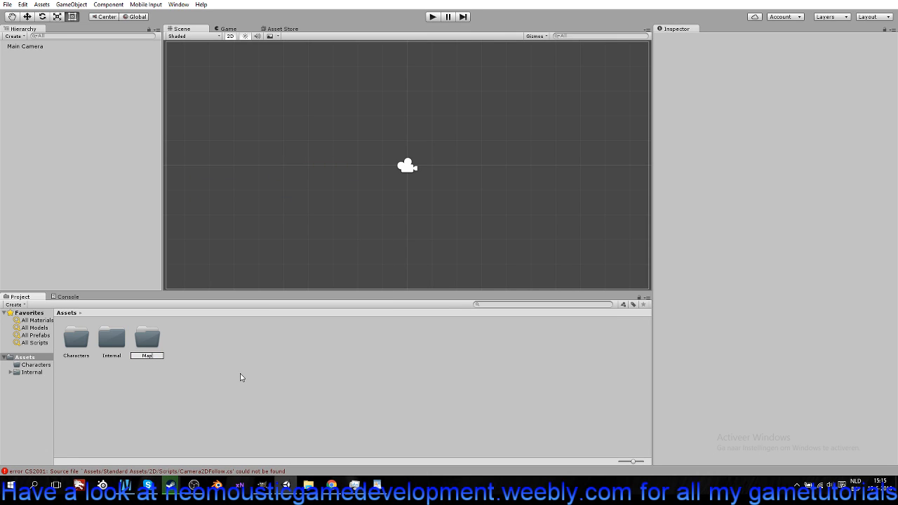
text(pieces)
click(239, 373)
Create a folder named Props in the root Assets folder.
right_click(173, 343)
mouse_move(226, 165)
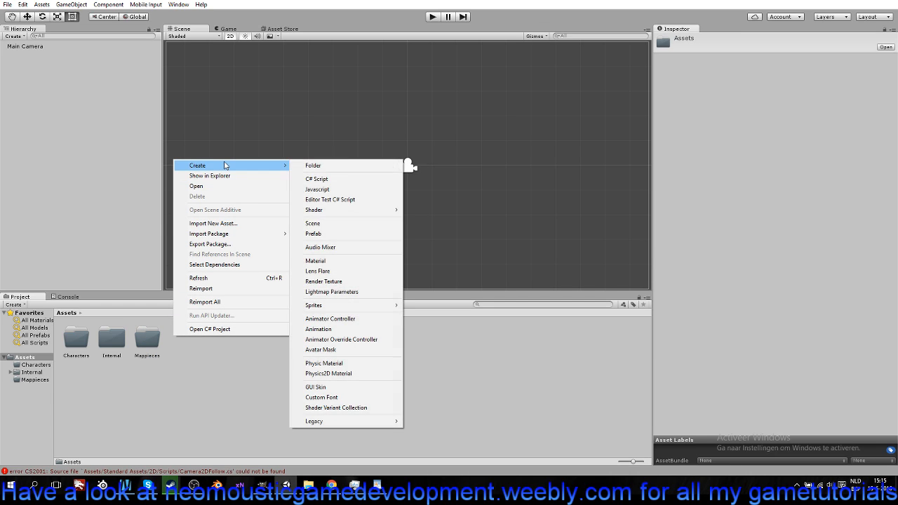
click(333, 165)
text(Props)
key(Return)
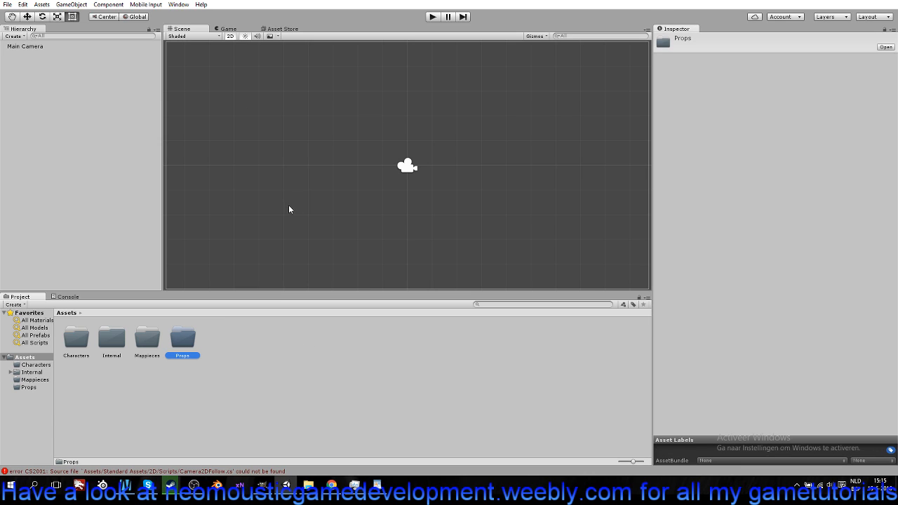
Create a folder named Scripts in the root Assets folder.
right_click(221, 346)
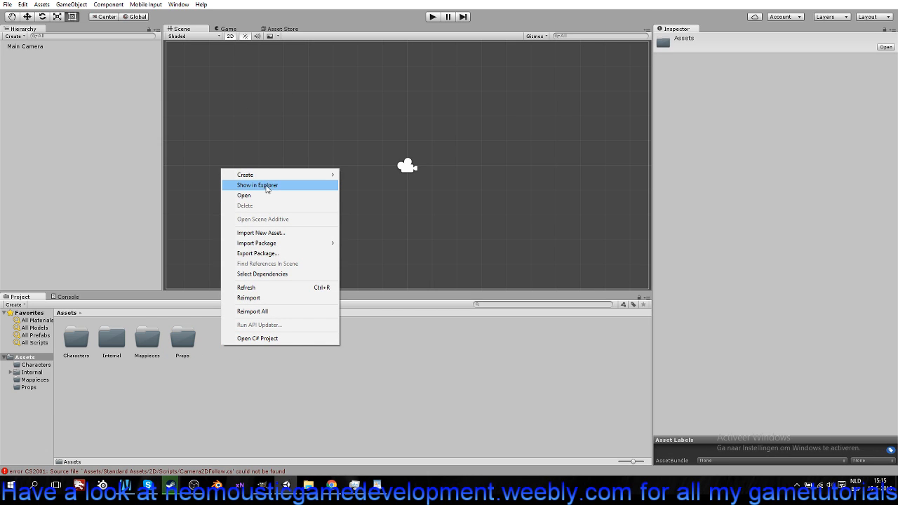
mouse_move(271, 175)
click(362, 176)
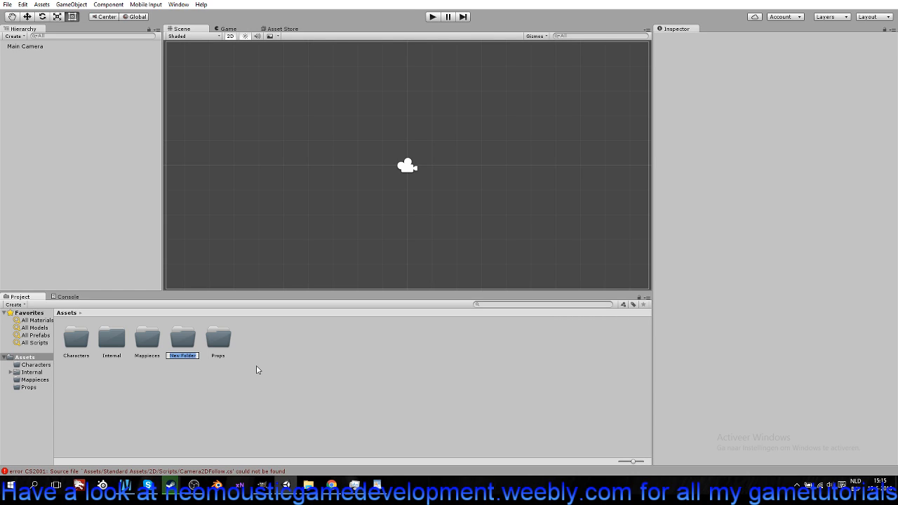
text(Scripts)
key(Return)
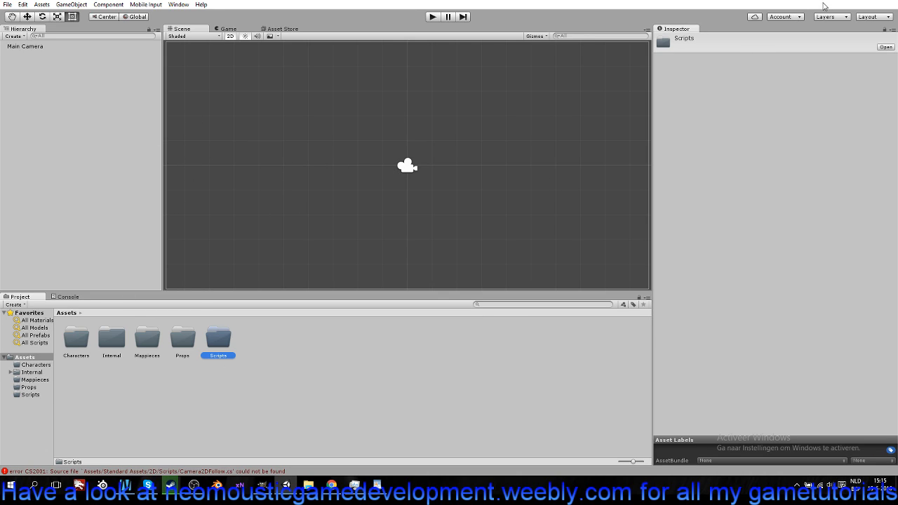
Import the FloorBeamsEndRight image from the desktop into the root Assets folder and show its import settings.
click(837, 2)
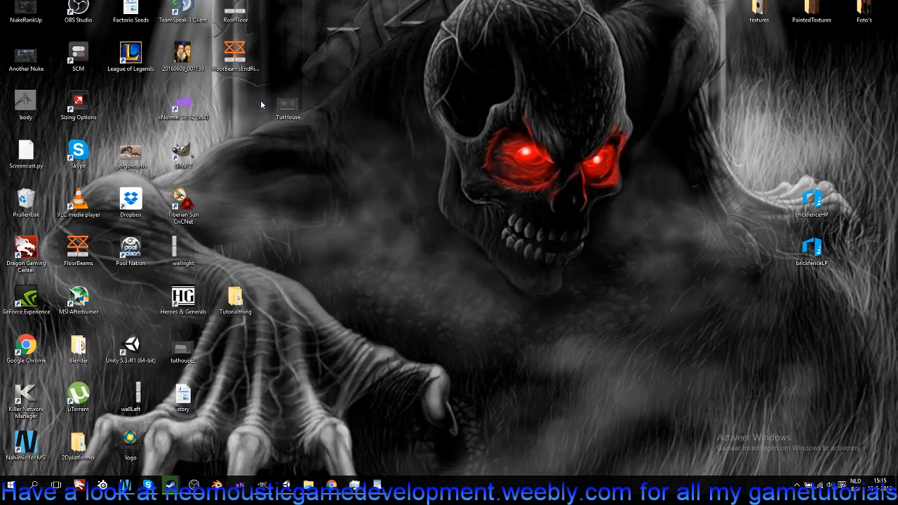
drag(234, 57, 274, 357)
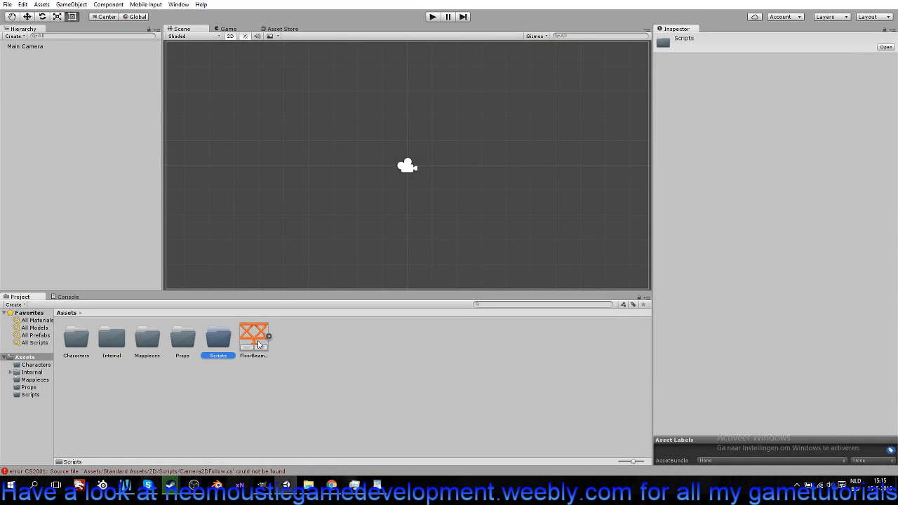
click(257, 342)
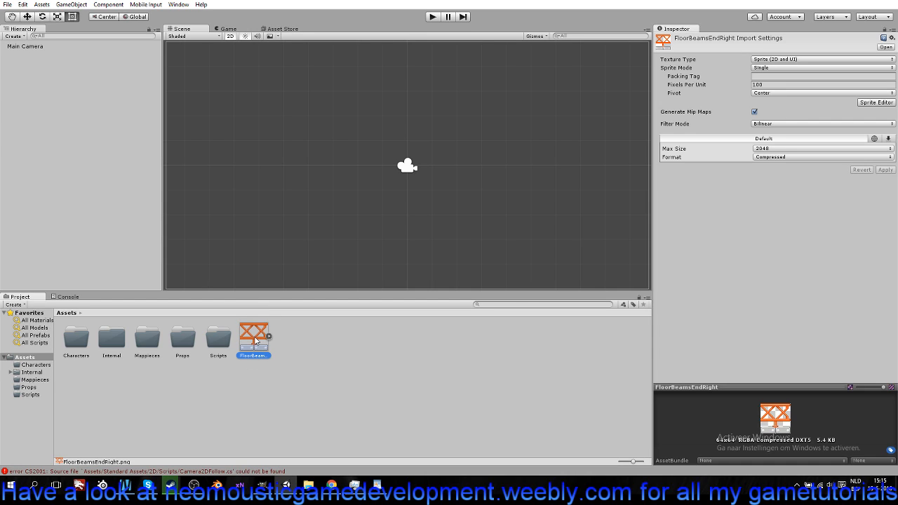
Add the FloorBeamsEndRight sprite to the scene as a new object at the origin.
drag(261, 343, 103, 100)
scroll(414, 200, up, 10)
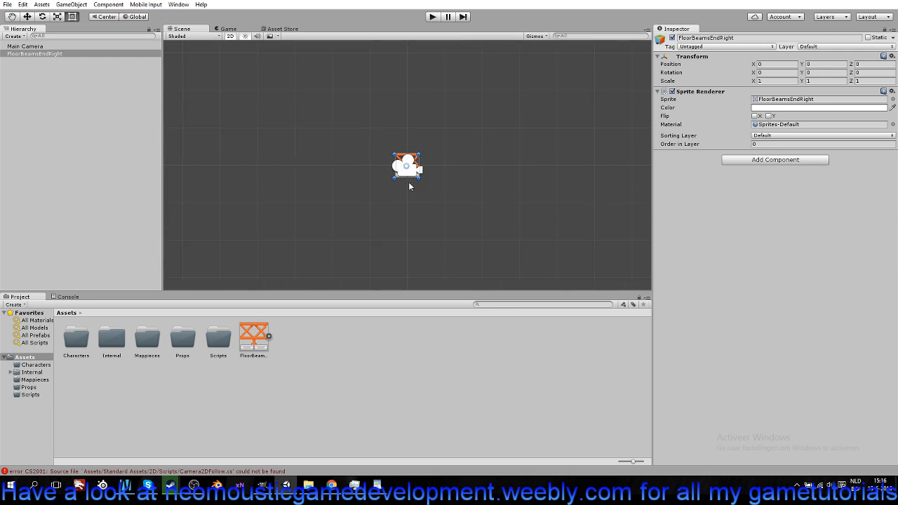
scroll(404, 181, up, 2)
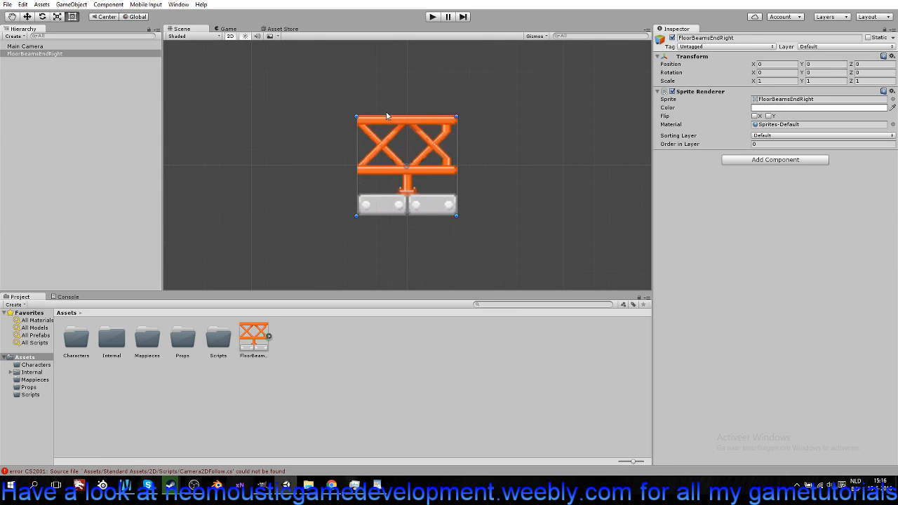
Set the FloorBeamsEndRight image's Pixels Per Unit to 64 and apply the import settings.
scroll(410, 168, up, 3)
scroll(410, 172, down, 1)
scroll(410, 171, down, 2)
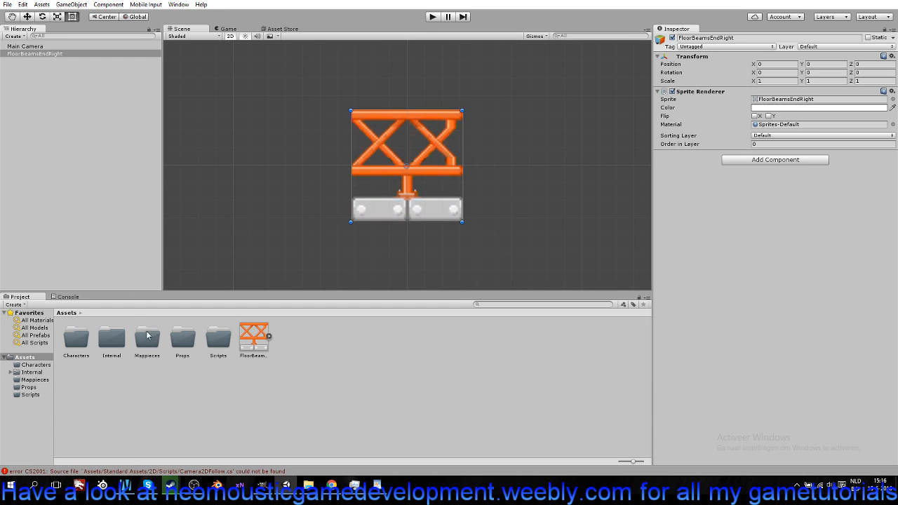
click(254, 338)
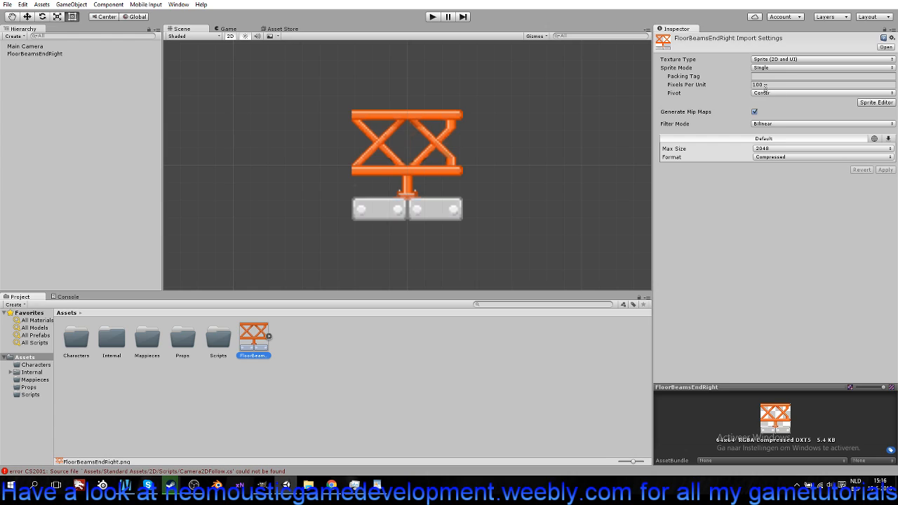
click(765, 84)
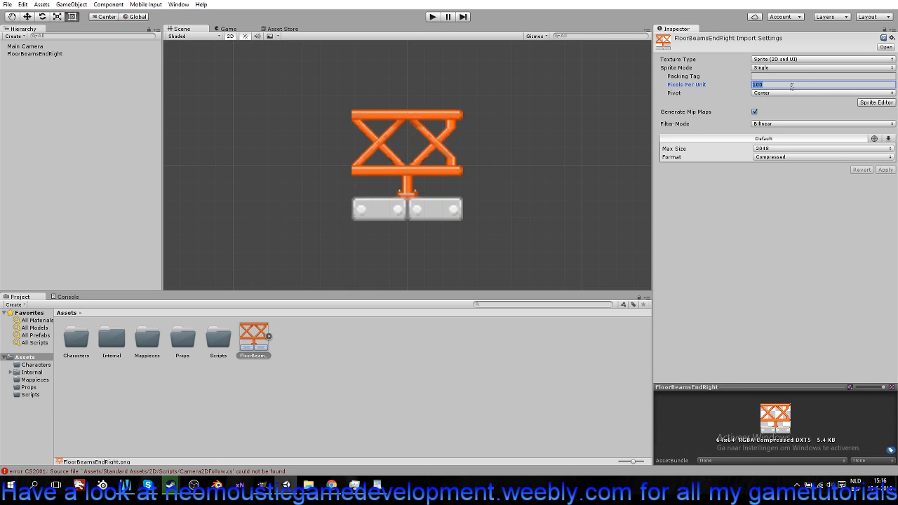
text(64)
click(885, 169)
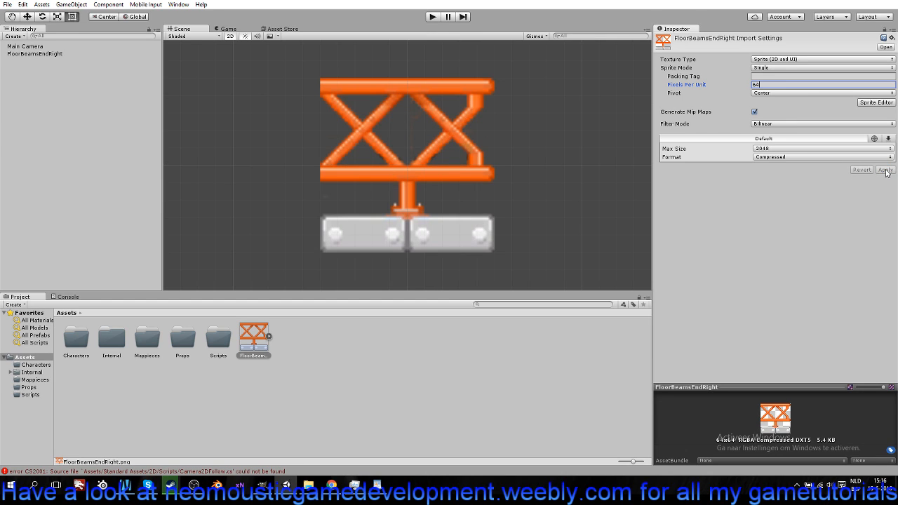
scroll(412, 171, down, 5)
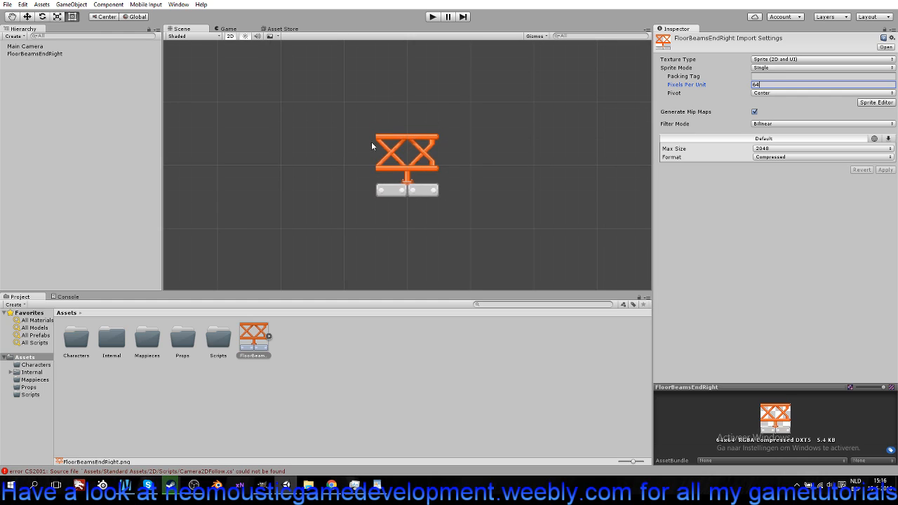
scroll(444, 215, up, 3)
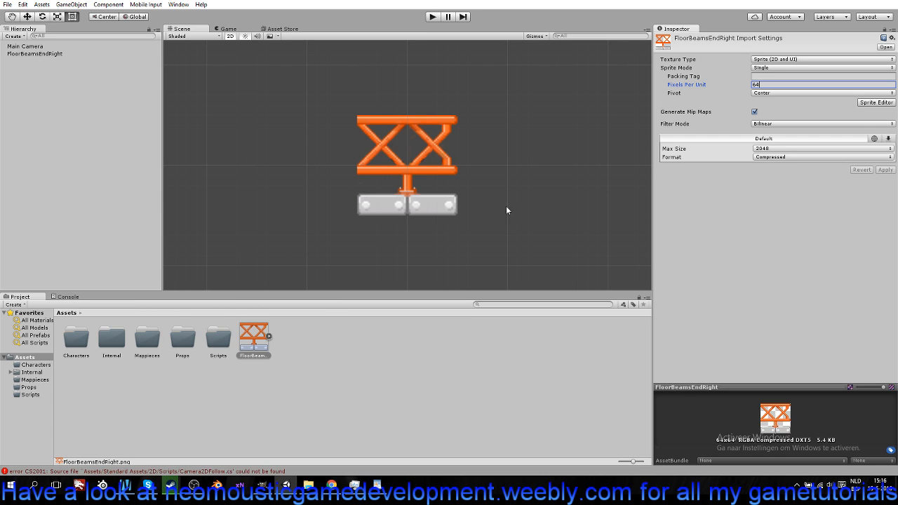
Delete the FloorBeamsEndRight object from the scene and its image from the Assets folder.
right_click(32, 54)
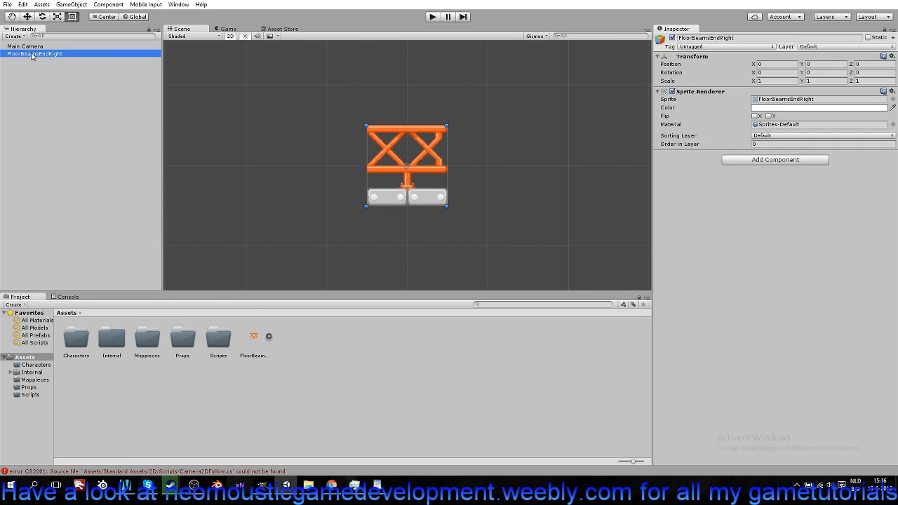
click(64, 103)
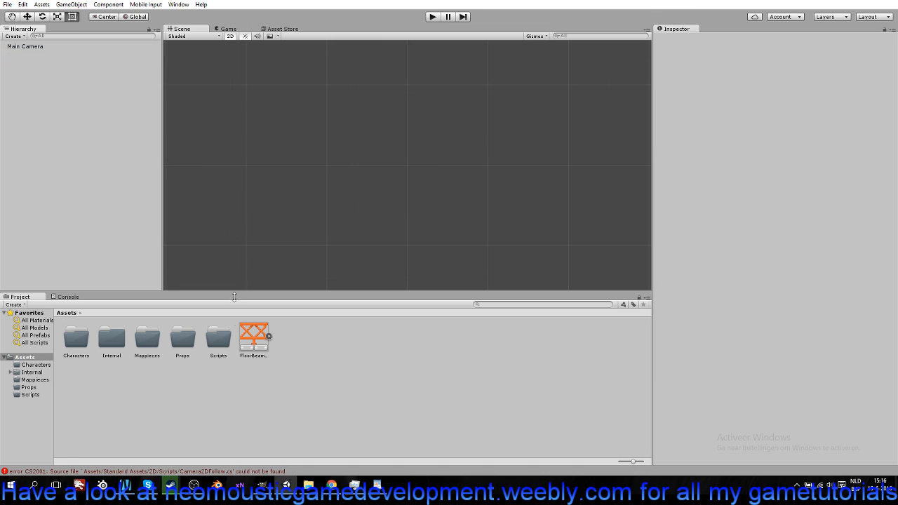
right_click(258, 341)
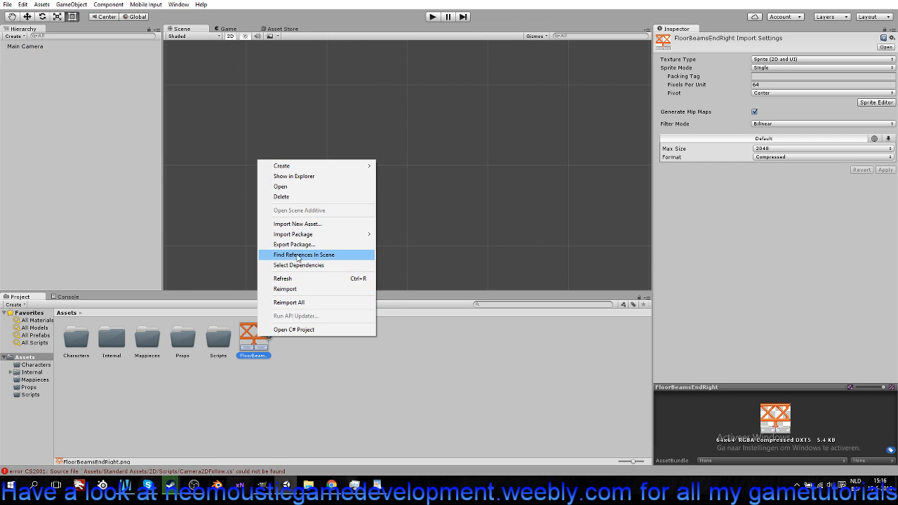
click(282, 197)
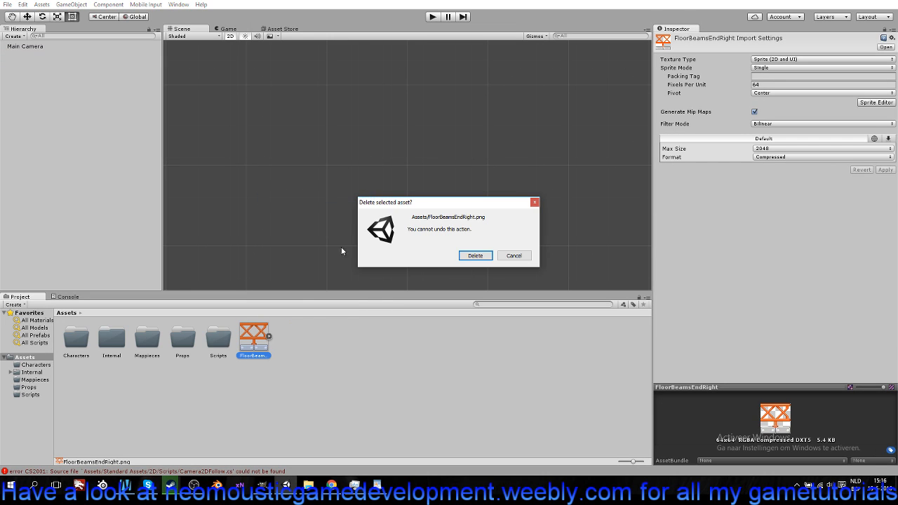
click(481, 254)
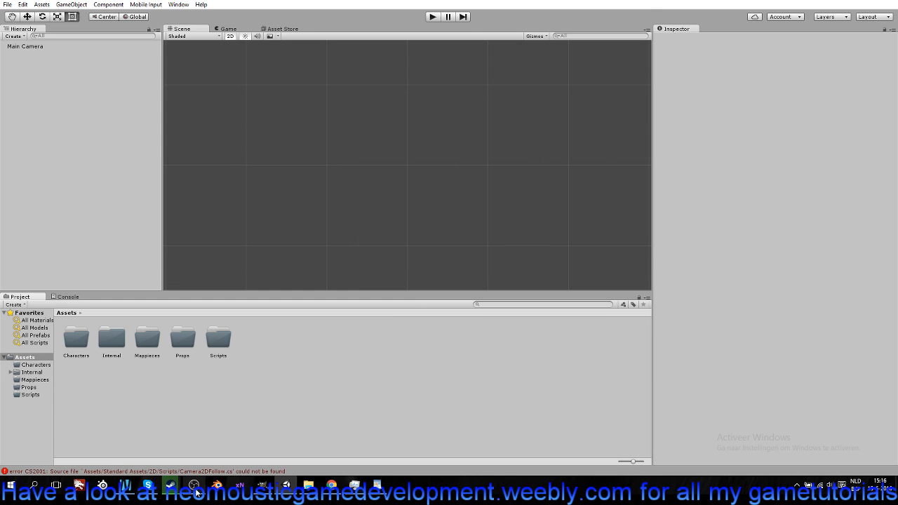
Switch to GIMP, create a new 100 × 100 px image and activate the Pencil tool.
click(261, 484)
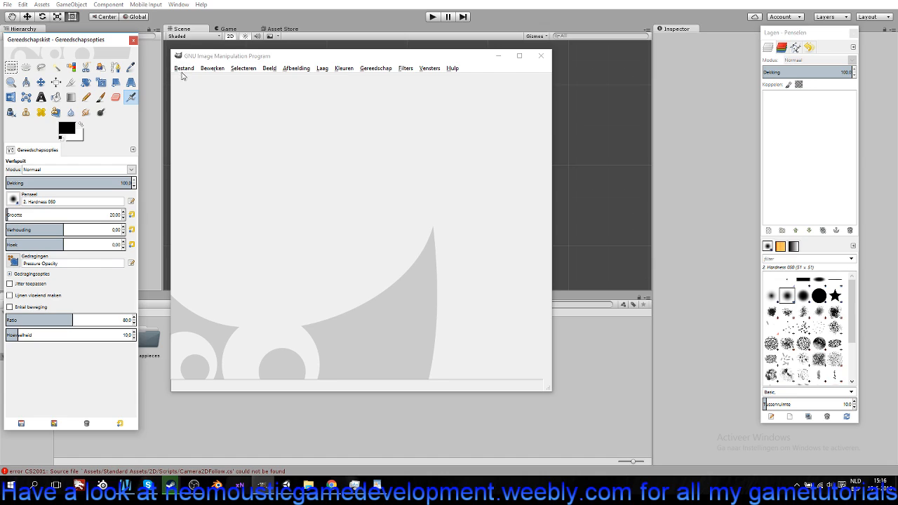
click(185, 69)
click(207, 85)
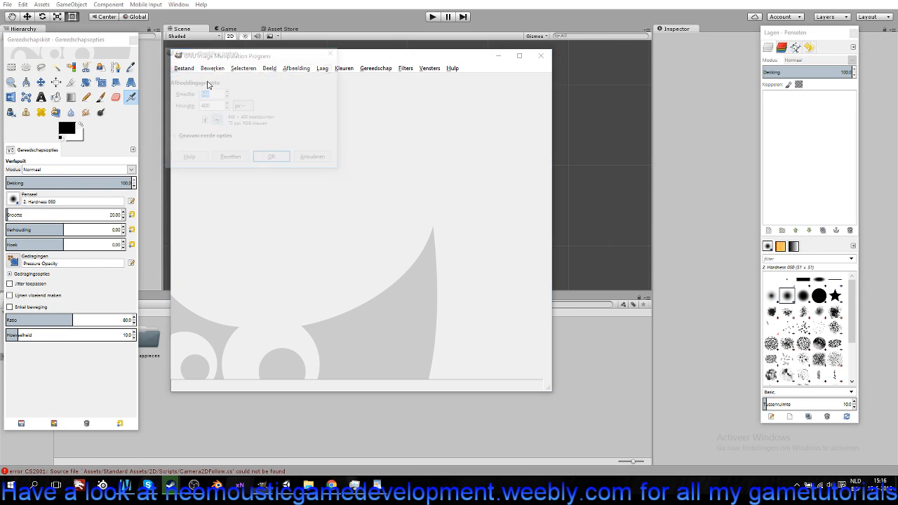
text(100)
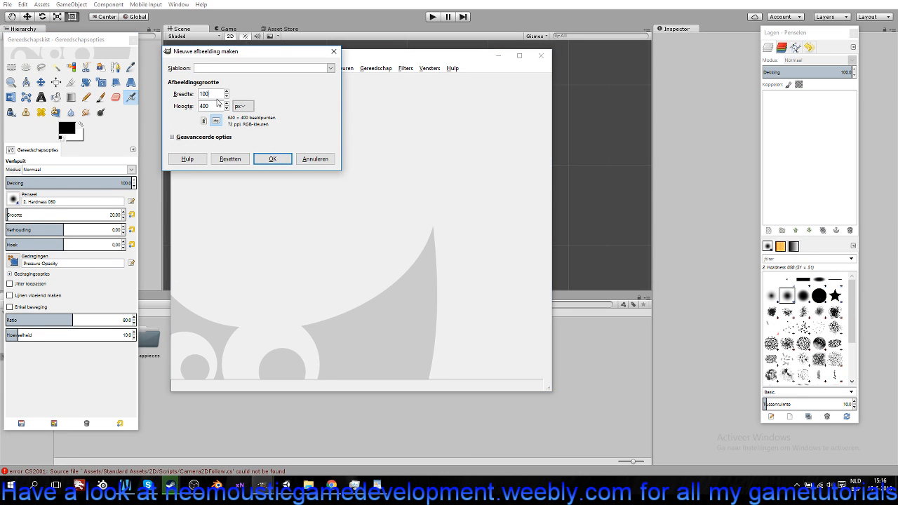
key(Tab)
text(100)
click(204, 121)
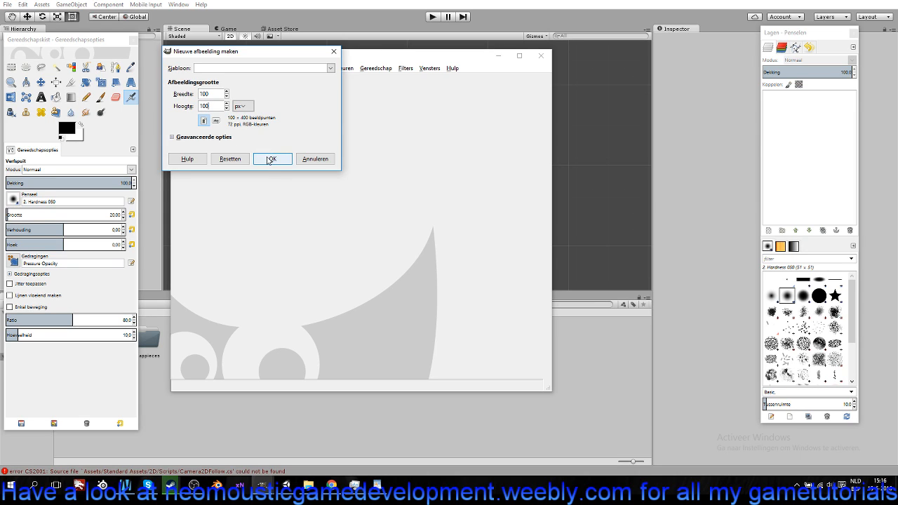
click(272, 158)
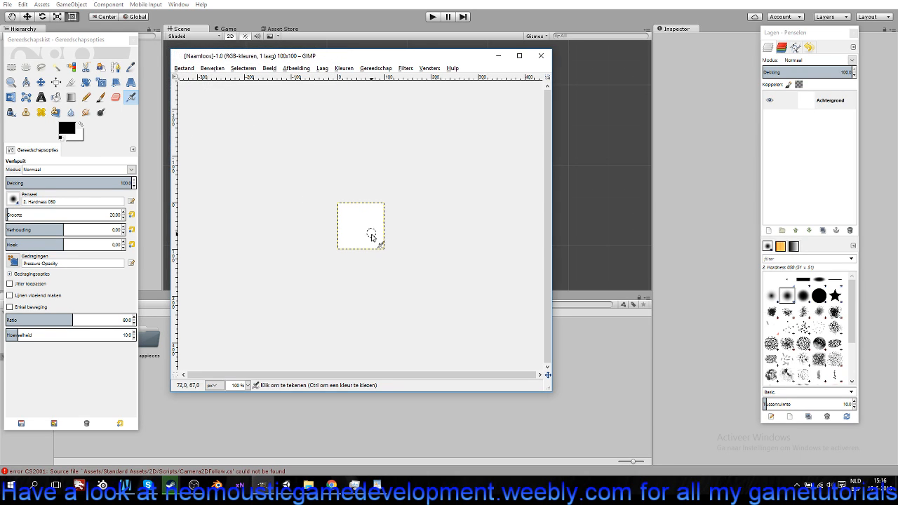
scroll(372, 233, up, 3)
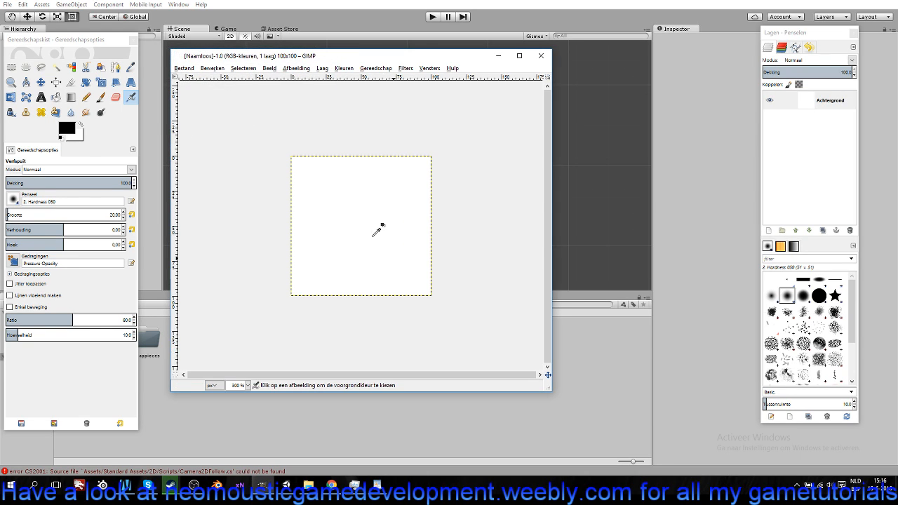
click(87, 98)
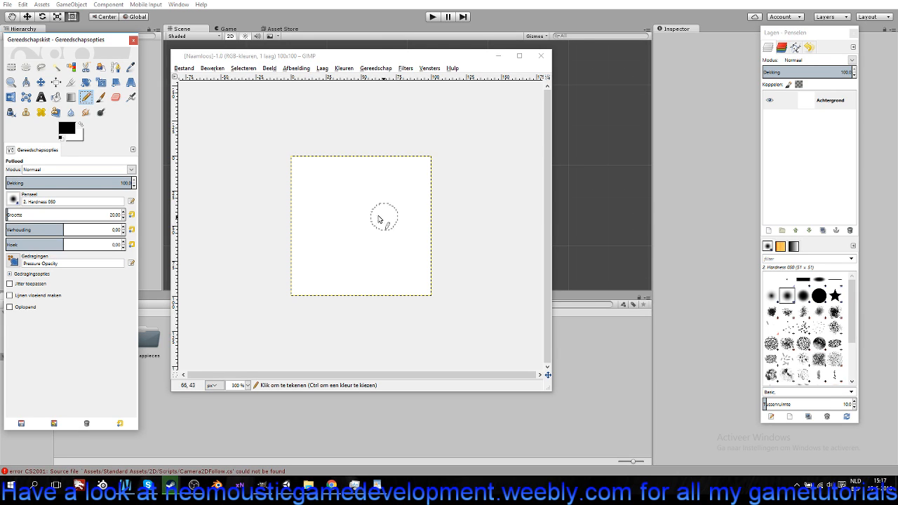
click(182, 68)
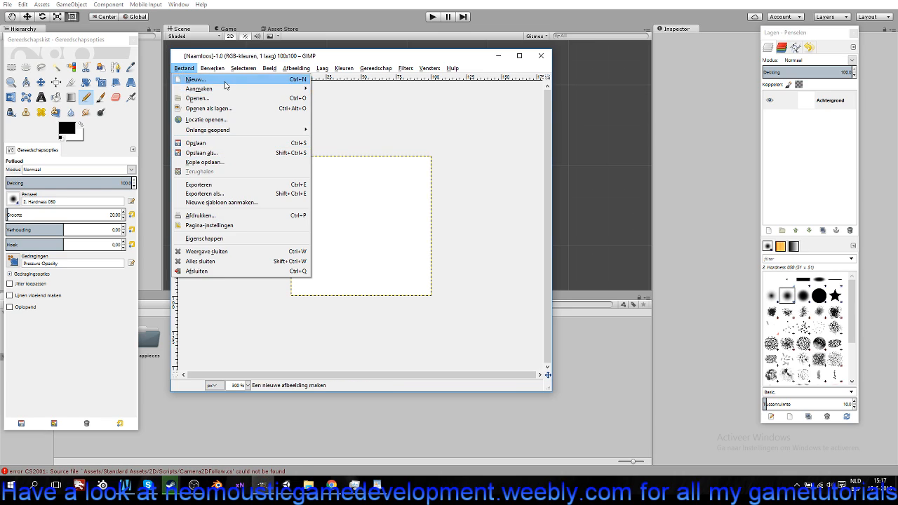
click(196, 76)
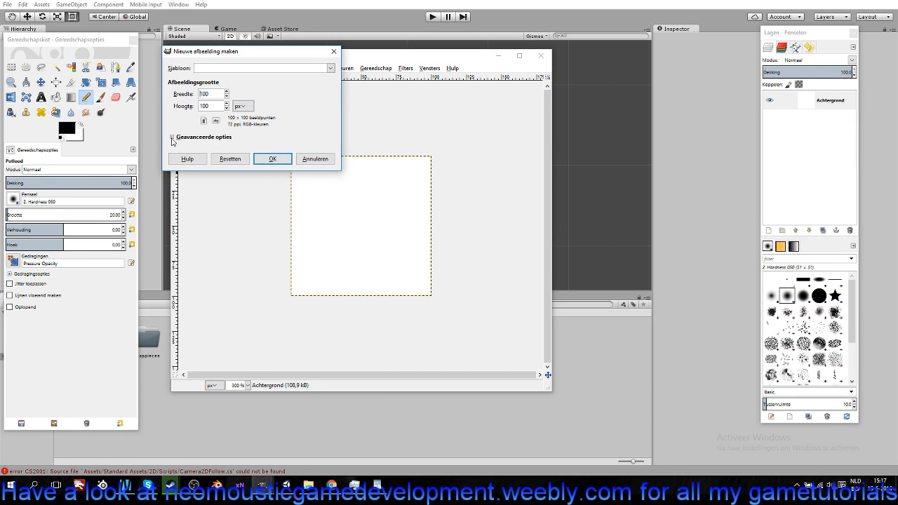
click(172, 137)
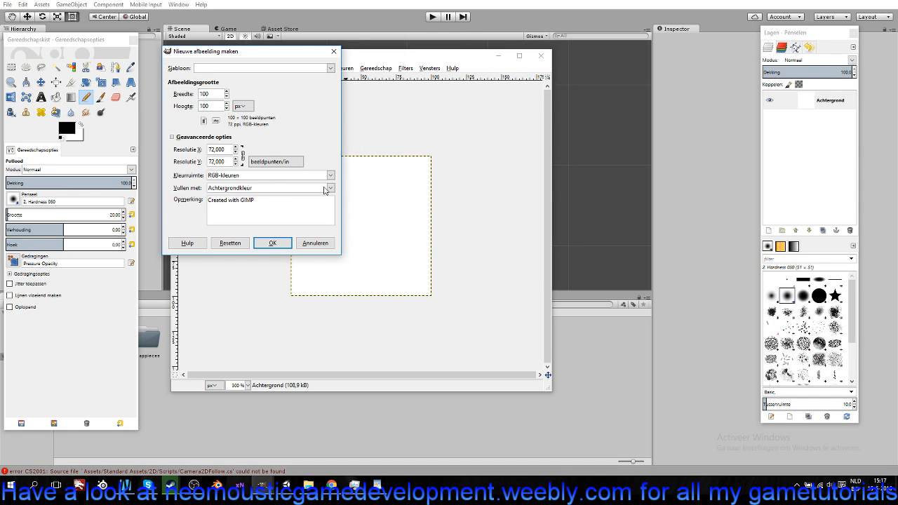
click(327, 188)
click(249, 229)
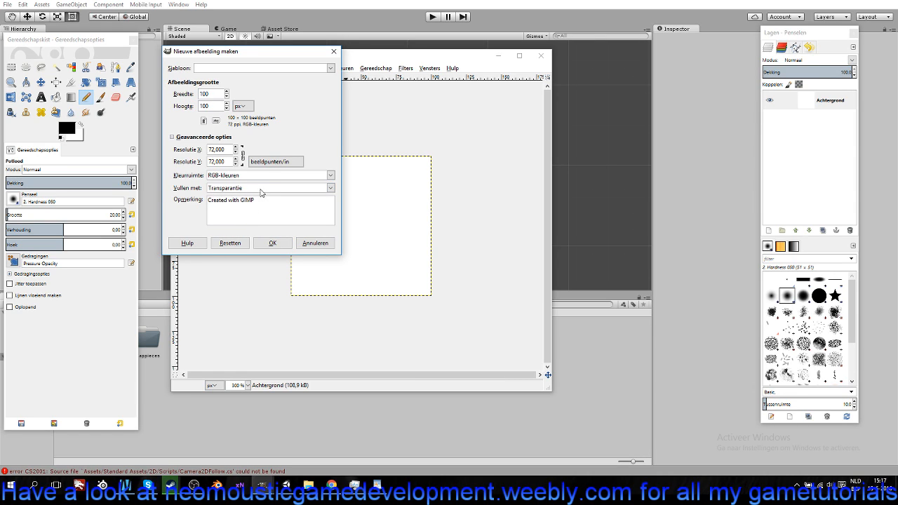
click(313, 243)
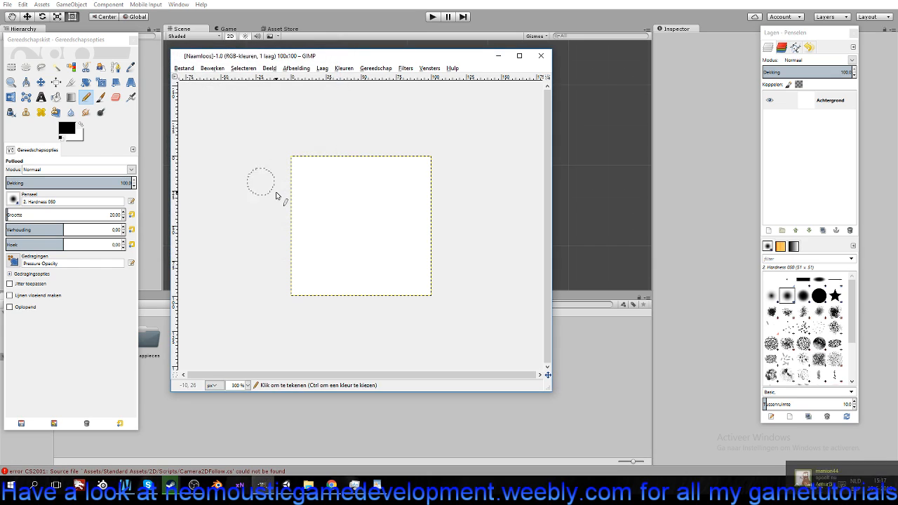
Close the white image and create a new 100 × 100 px image filled with transparency (Transparantie).
click(541, 55)
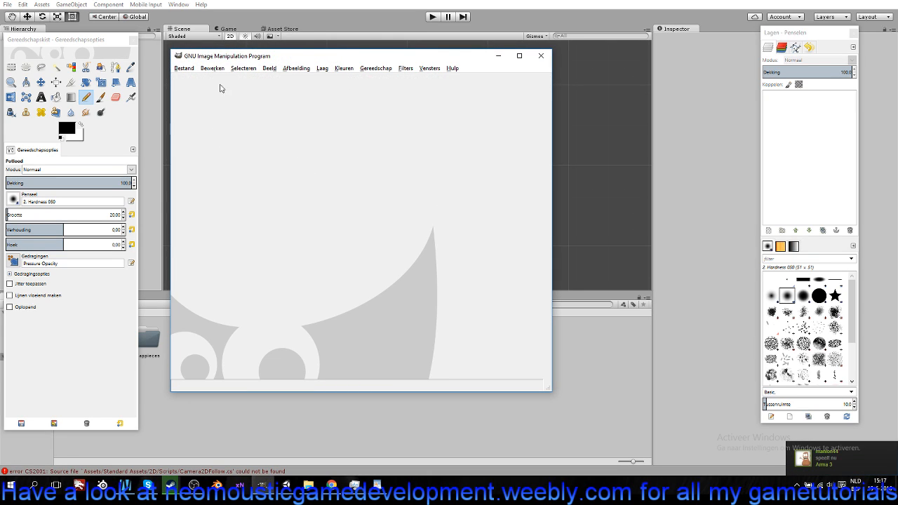
click(188, 69)
click(195, 79)
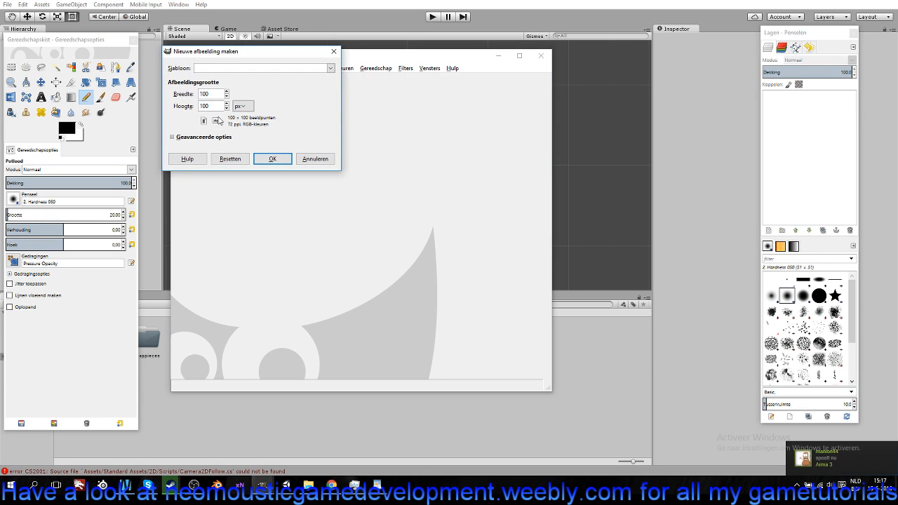
click(173, 138)
click(174, 137)
click(174, 137)
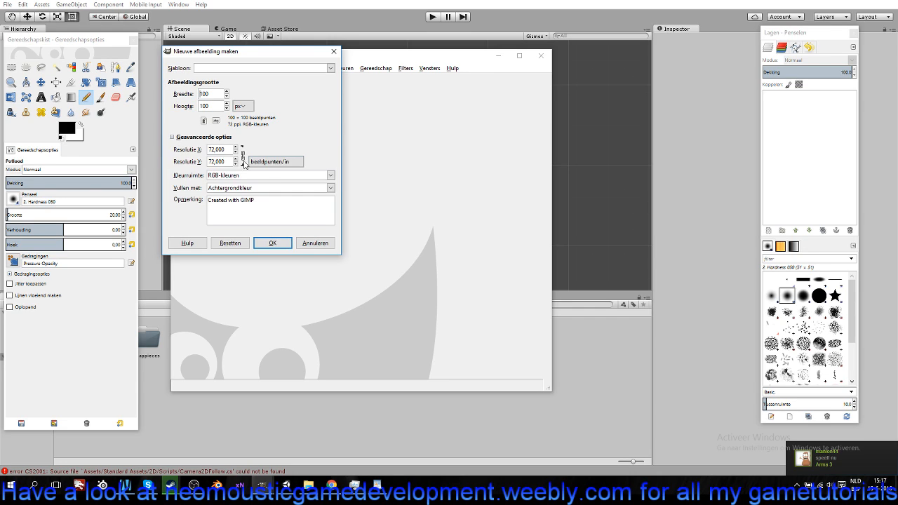
click(330, 189)
click(253, 233)
click(273, 242)
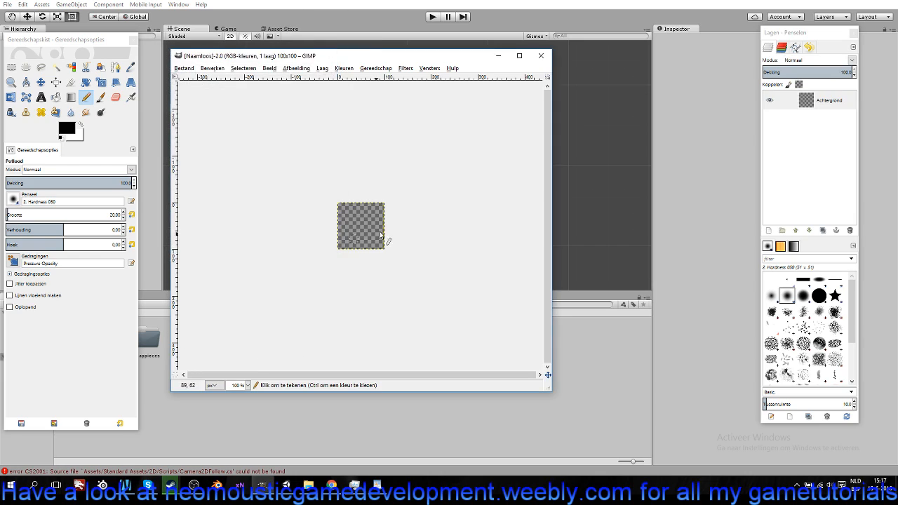
Draw a straight black horizontal line across the full width of the image, near its middle, with the size 20 pencil.
scroll(374, 218, up, 3)
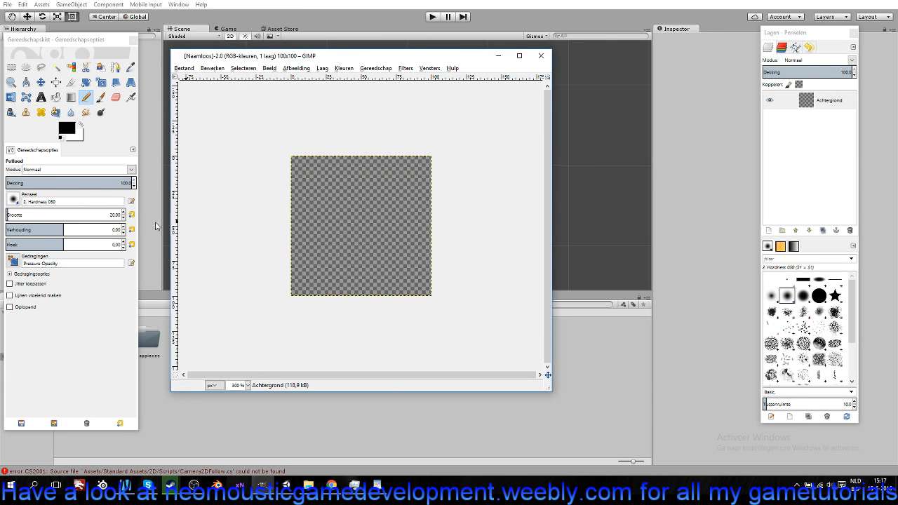
click(291, 219)
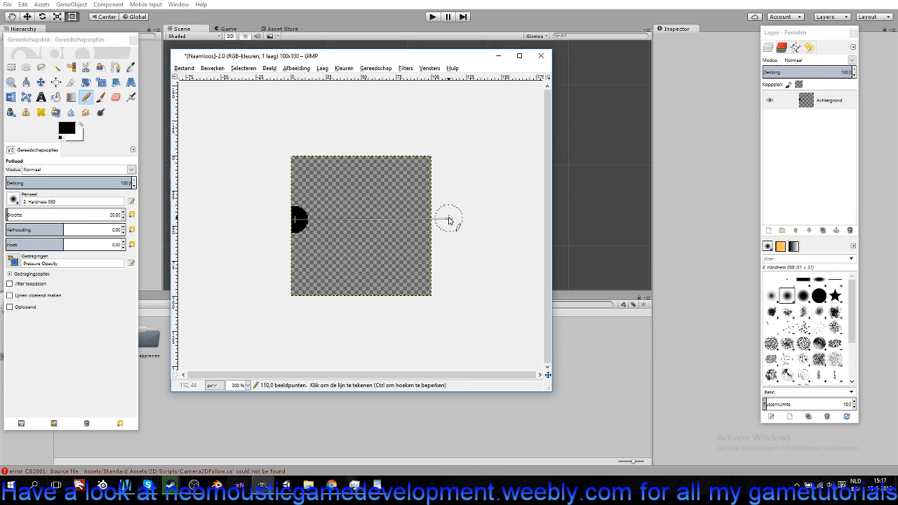
shift+click(449, 219)
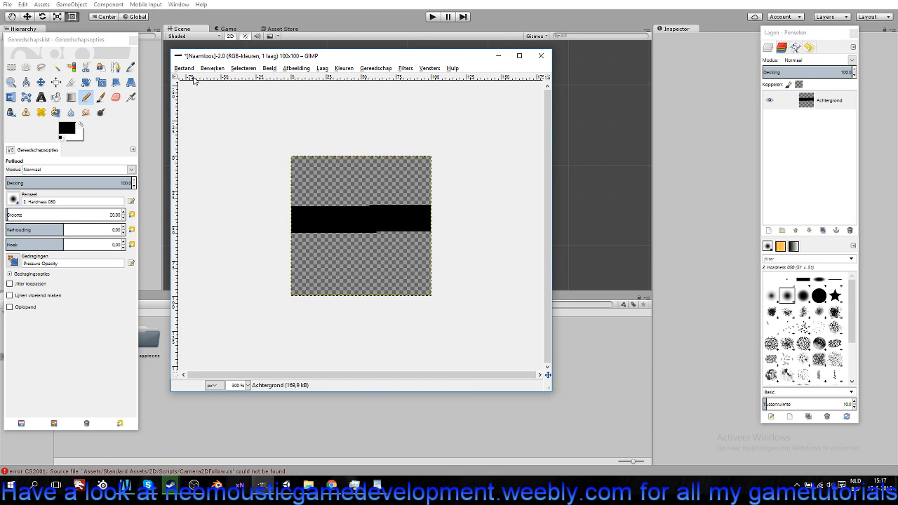
Export the image as line.png to the Desktop with the default PNG options.
click(187, 68)
click(225, 195)
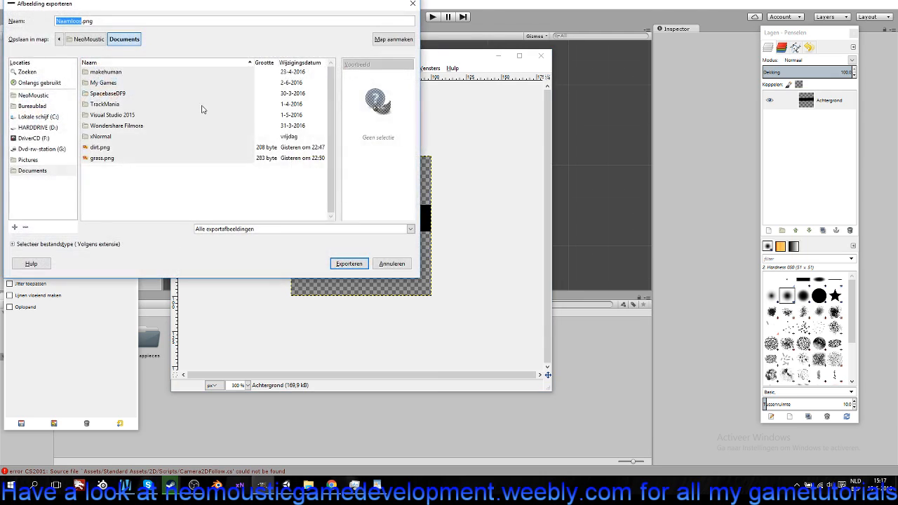
text(line)
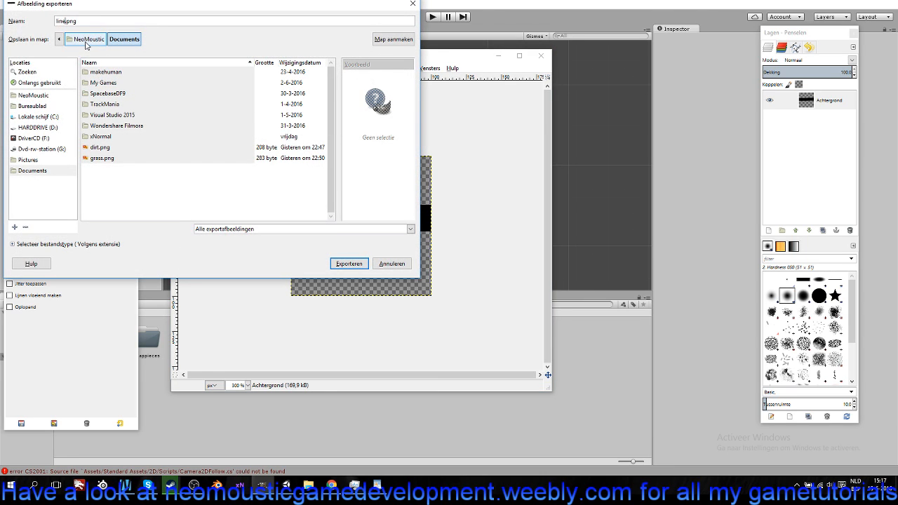
click(53, 108)
click(351, 263)
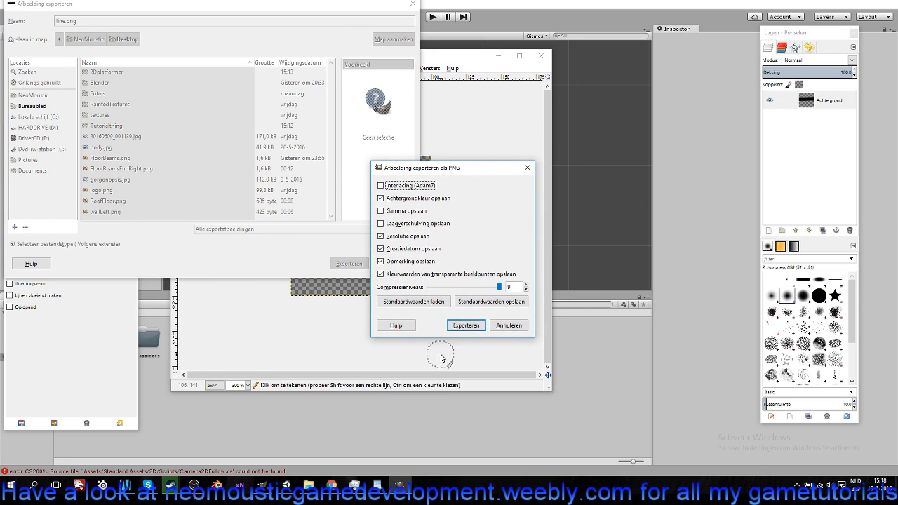
click(463, 327)
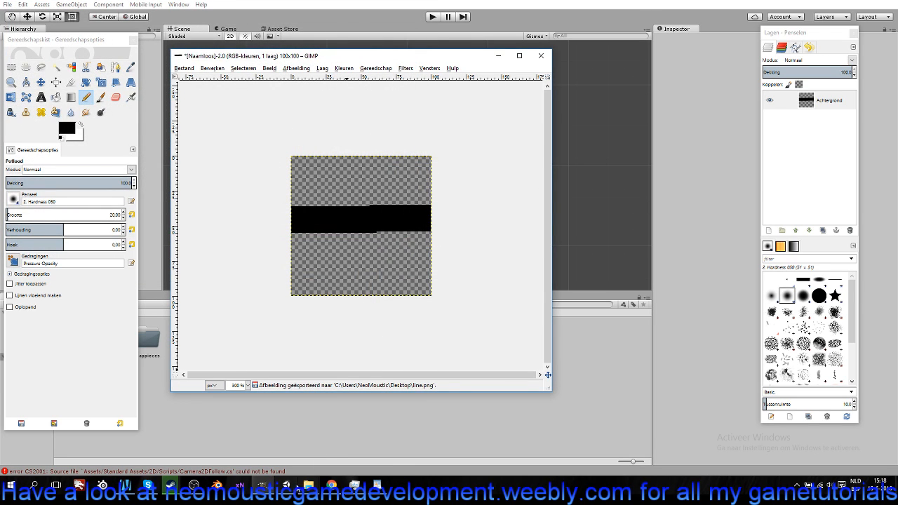
Switch to Unity, import line.png from the desktop into the Assets folder and add the line sprite to the scene hierarchy.
click(837, 3)
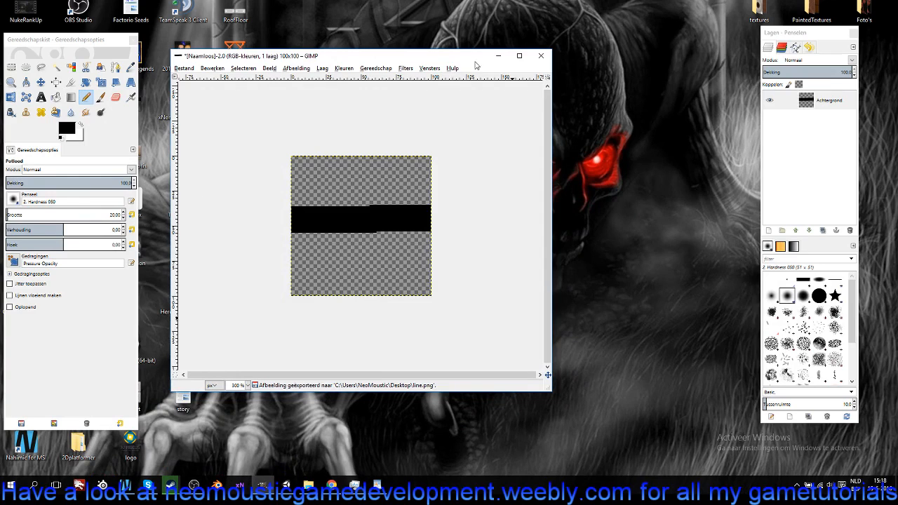
click(498, 55)
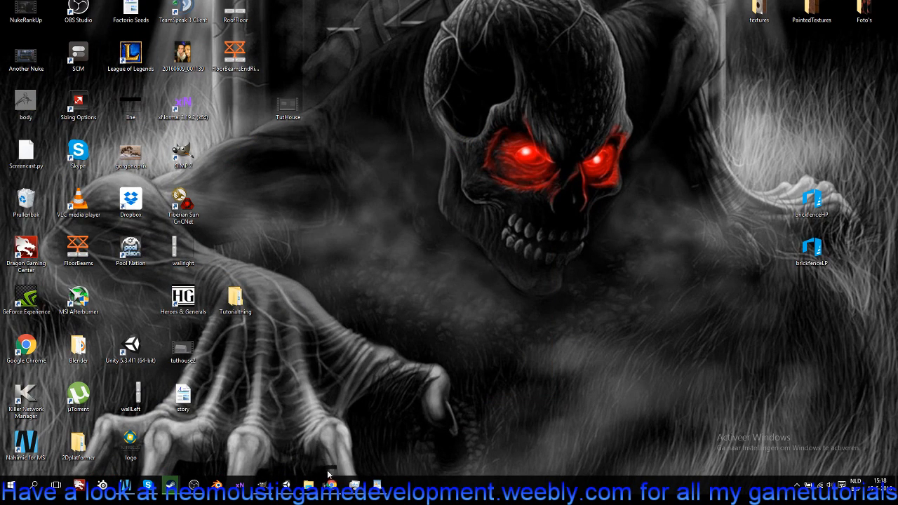
click(287, 485)
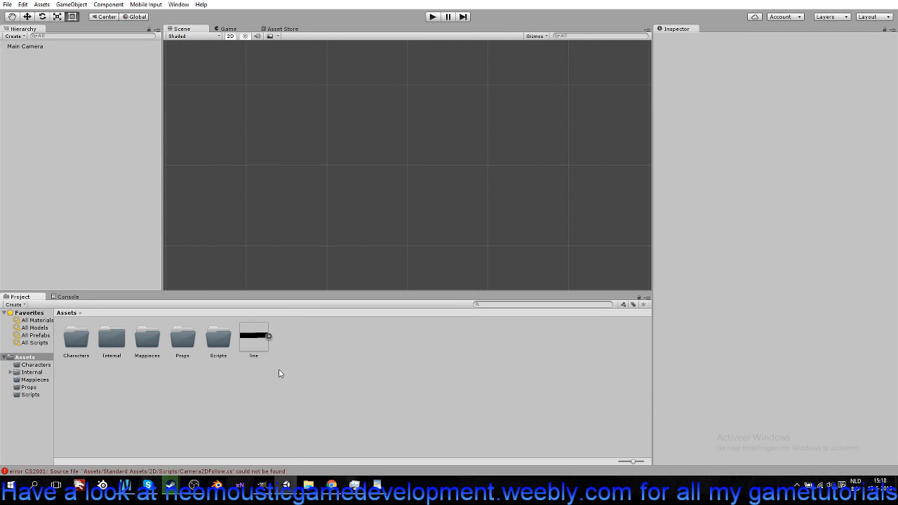
drag(248, 339, 126, 192)
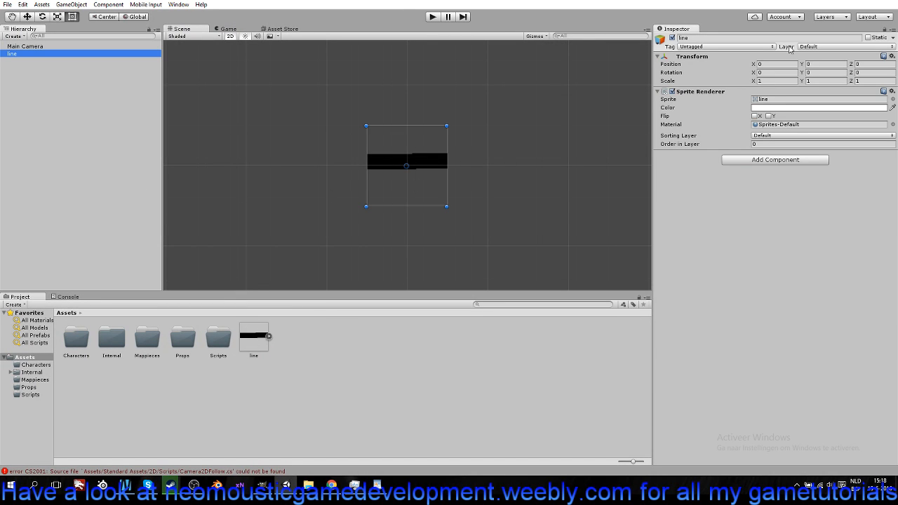
click(840, 3)
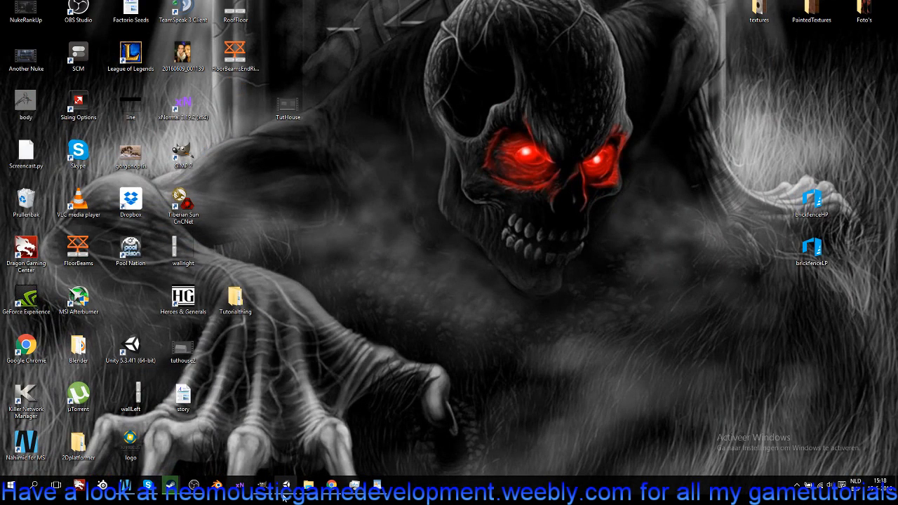
click(286, 485)
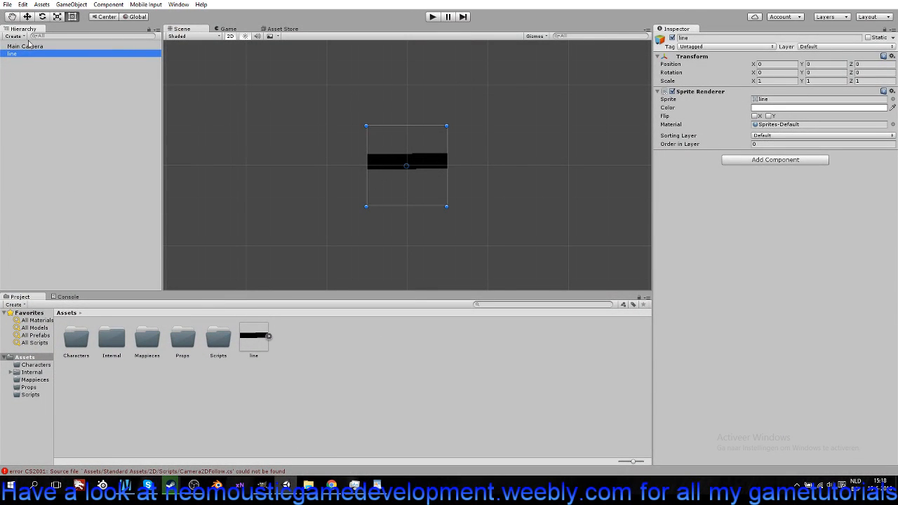
Delete the line object from the scene and the line.png asset from the Assets folder.
right_click(5, 55)
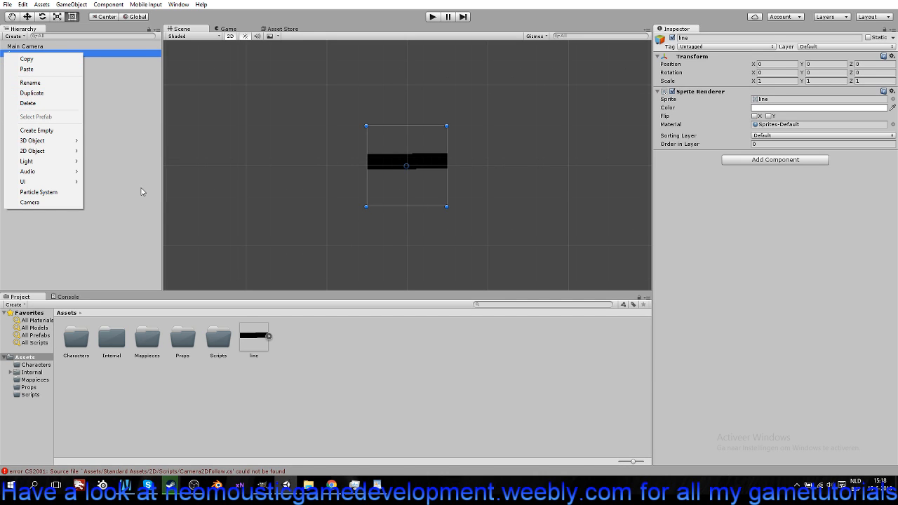
click(39, 103)
right_click(257, 335)
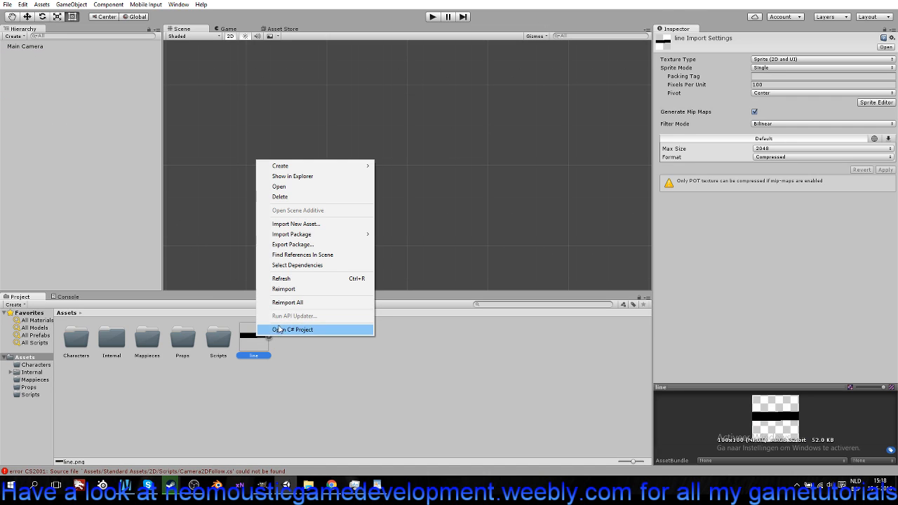
click(302, 198)
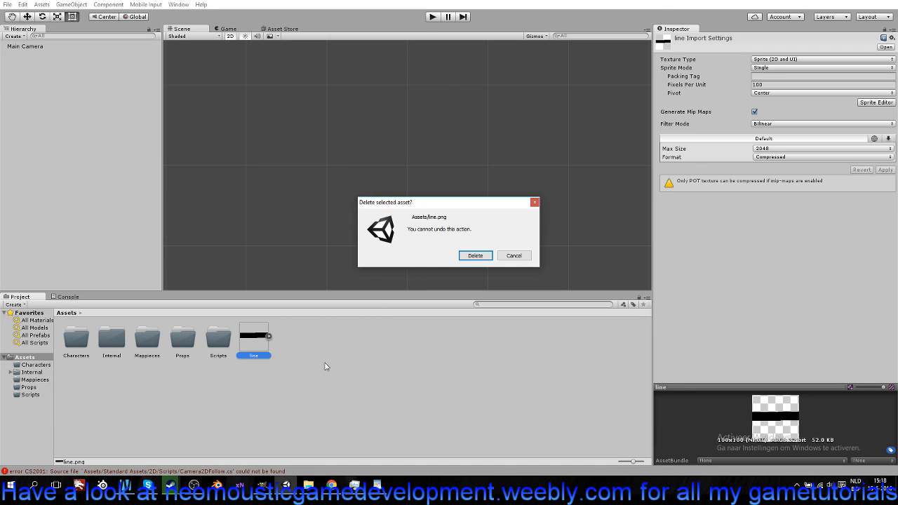
click(470, 257)
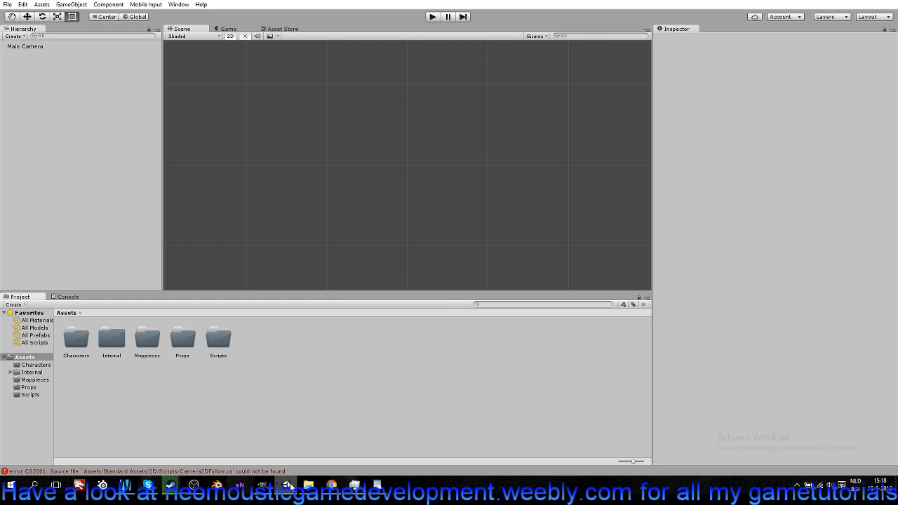
Switch to GIMP and erase the black line completely using the Eraser with the hard edge option (Harde rand) enabled.
mouse_move(287, 485)
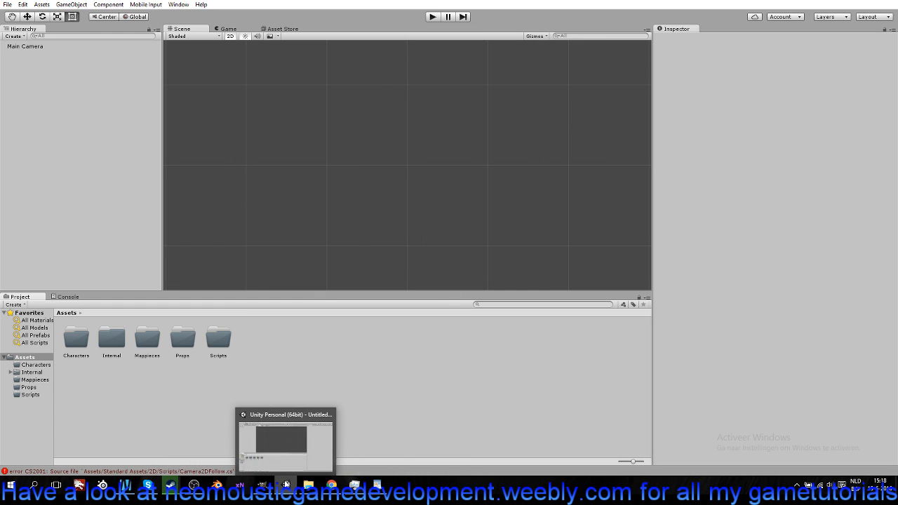
click(263, 485)
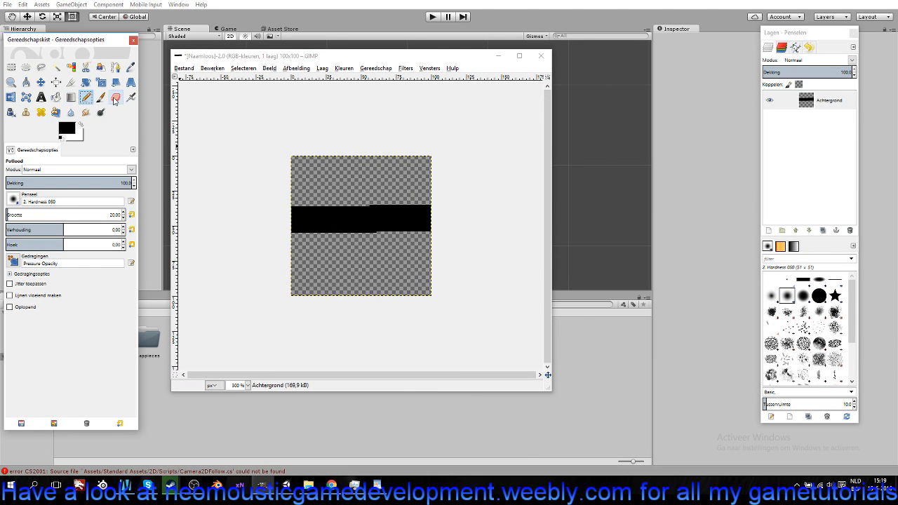
click(115, 100)
drag(296, 209, 424, 208)
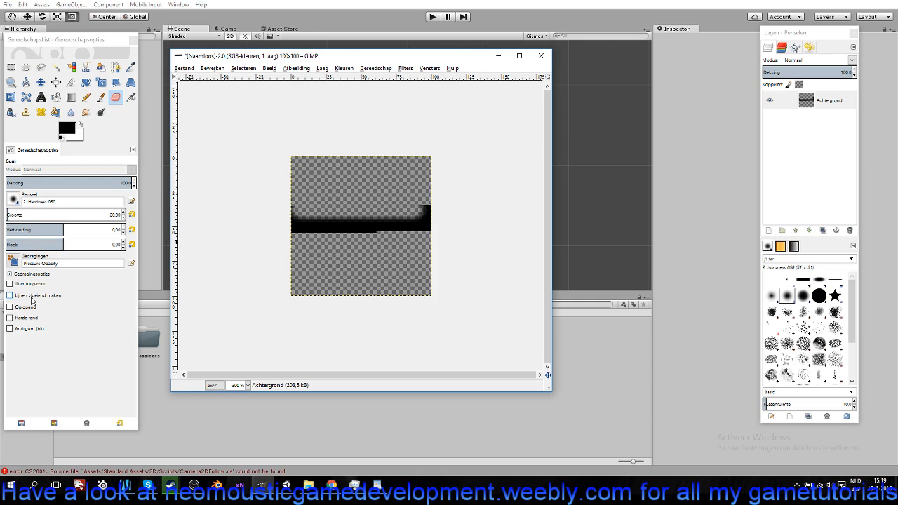
click(10, 317)
mouse_move(289, 201)
mouse_down()
mouse_move(467, 218)
mouse_move(392, 221)
mouse_move(442, 237)
mouse_move(276, 231)
mouse_up()
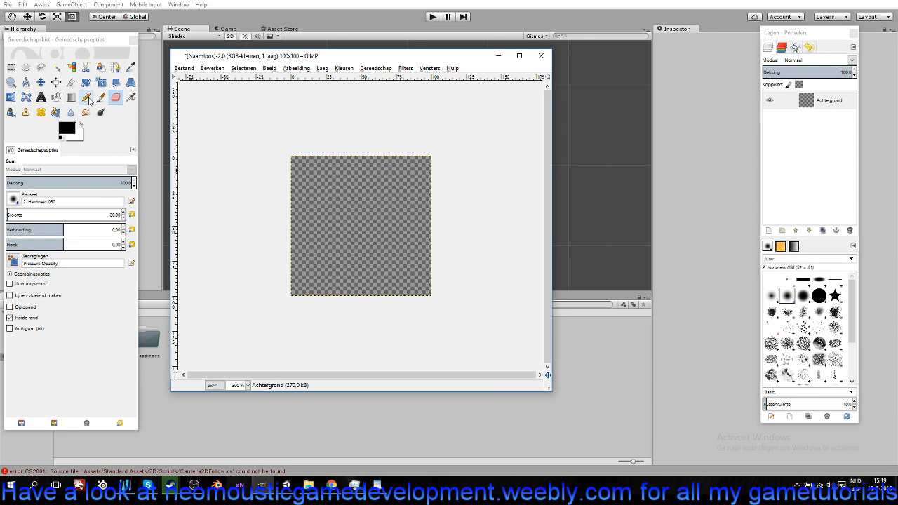
Try a horizontal Paintbrush stroke and a Pencil stroke above it on the empty canvas, and undo both.
click(85, 97)
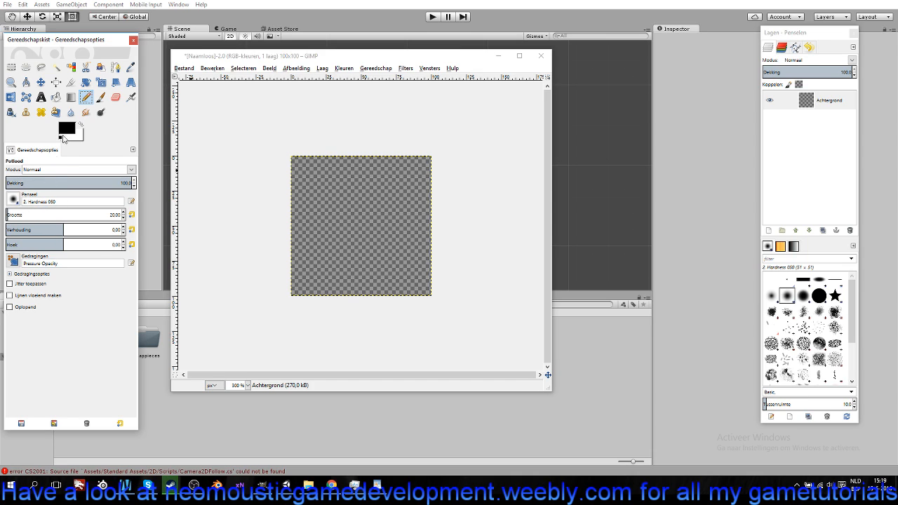
click(57, 99)
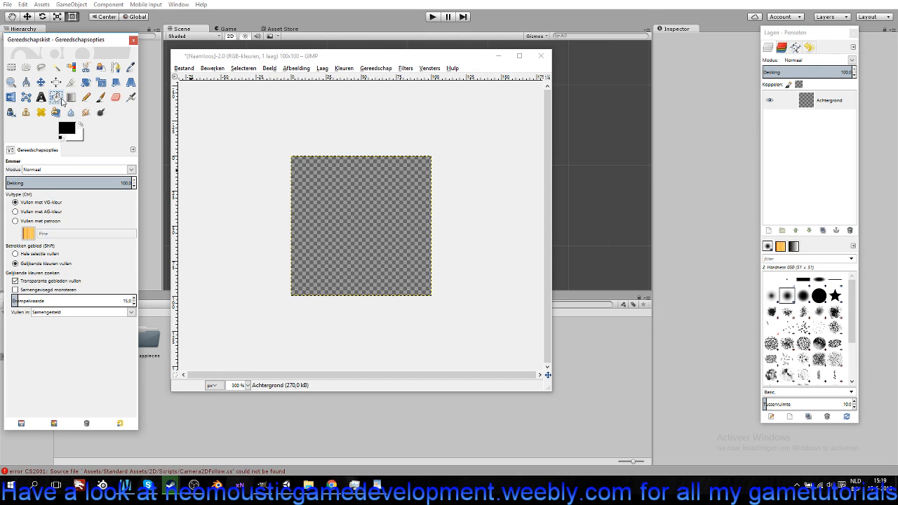
click(102, 96)
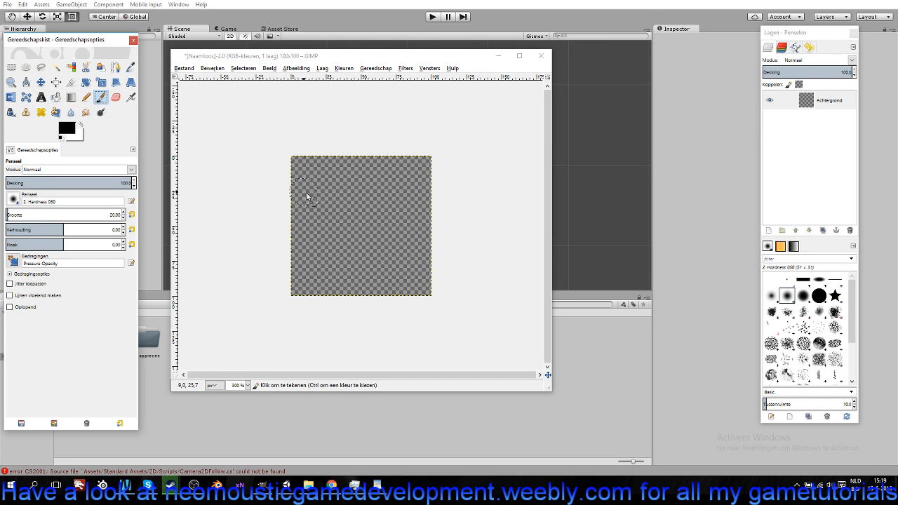
drag(306, 220, 394, 220)
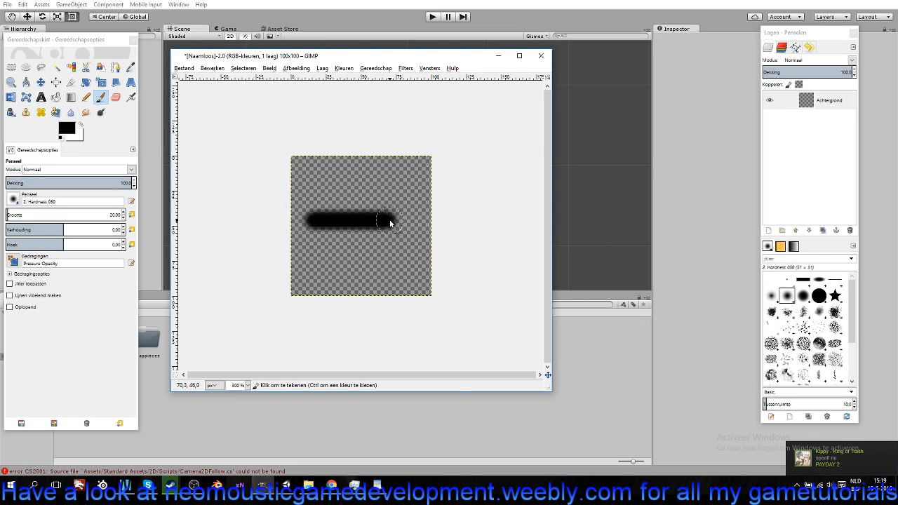
click(85, 96)
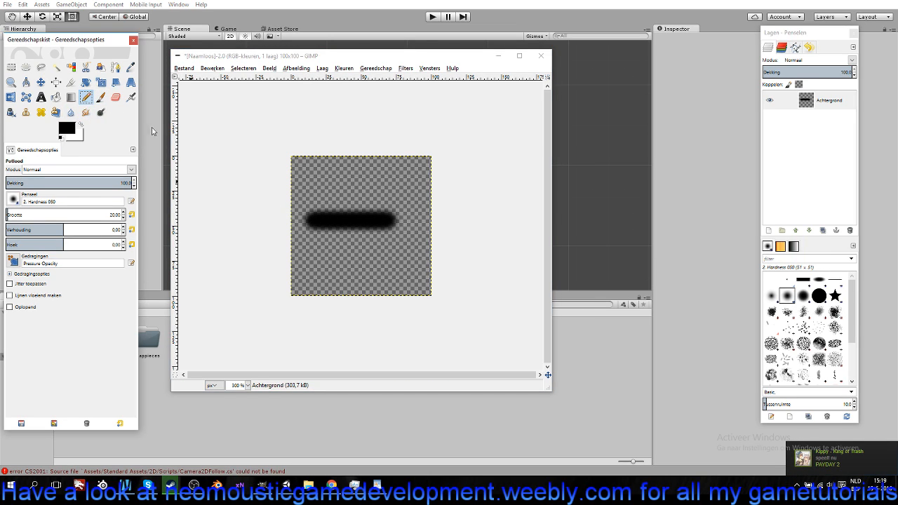
drag(317, 181, 366, 176)
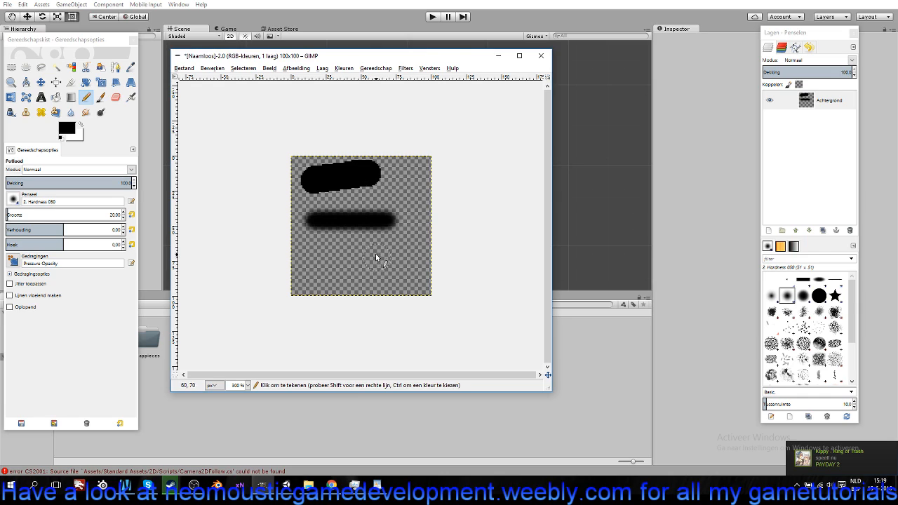
key(ctrl+z)
key(ctrl+z)
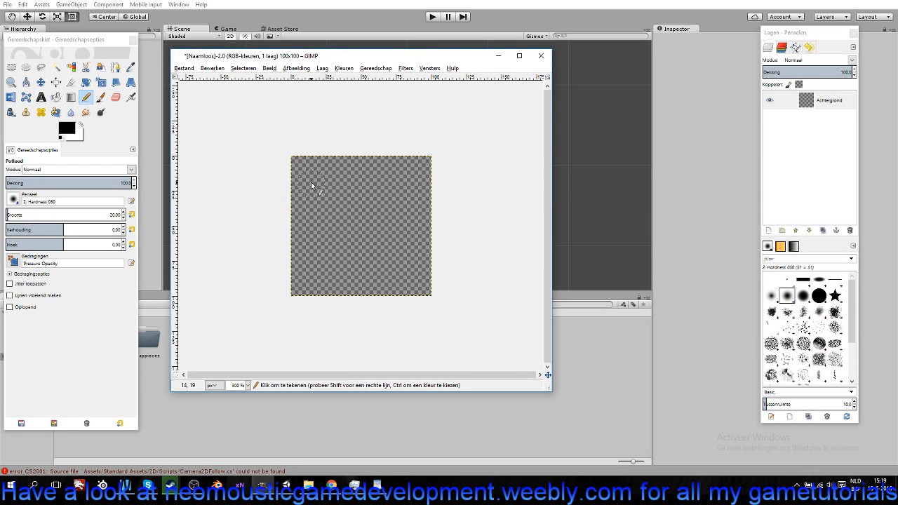
Try a short Pencil blob near the canvas's upper-left corner and a curved Paintbrush stroke below it, and undo both.
drag(320, 184, 318, 175)
click(101, 97)
click(319, 251)
drag(327, 254, 348, 247)
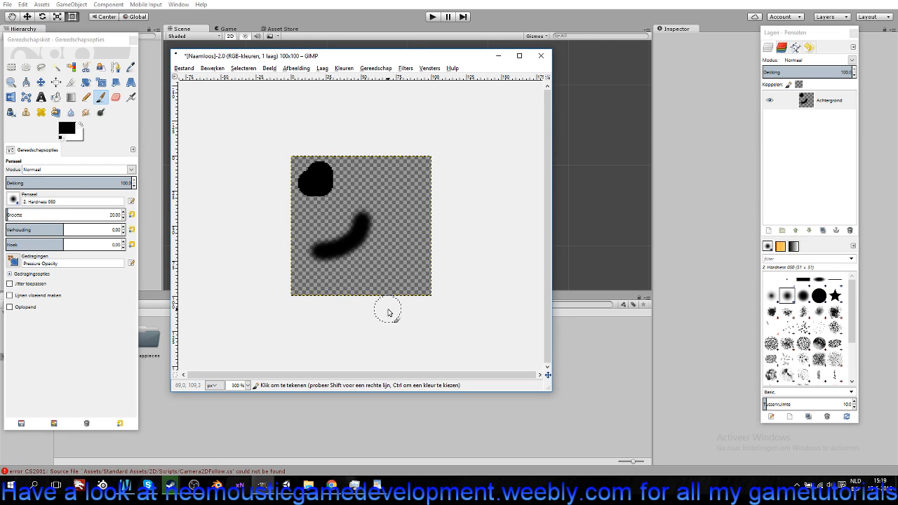
key(ctrl+z)
key(ctrl+z)
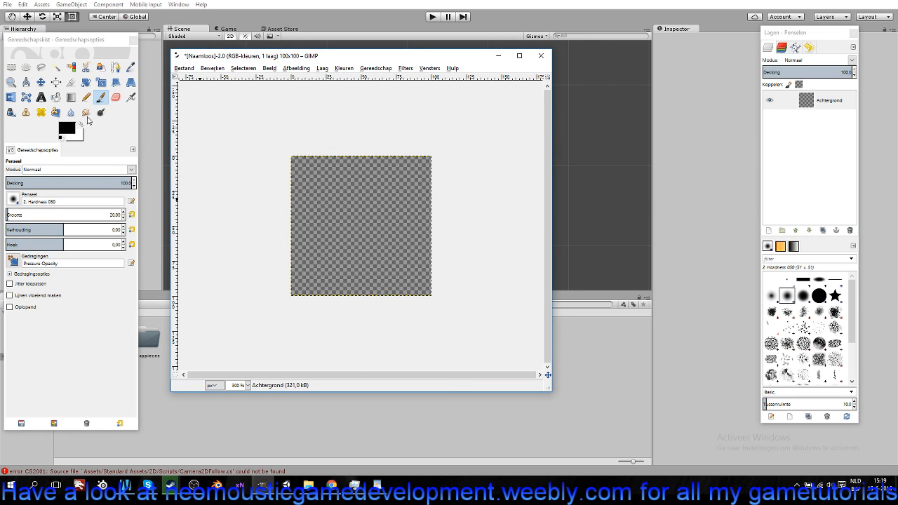
Set the foreground colour to orange (d25a02) and fill the whole transparent canvas with the Bucket Fill tool.
click(55, 97)
click(68, 130)
click(184, 73)
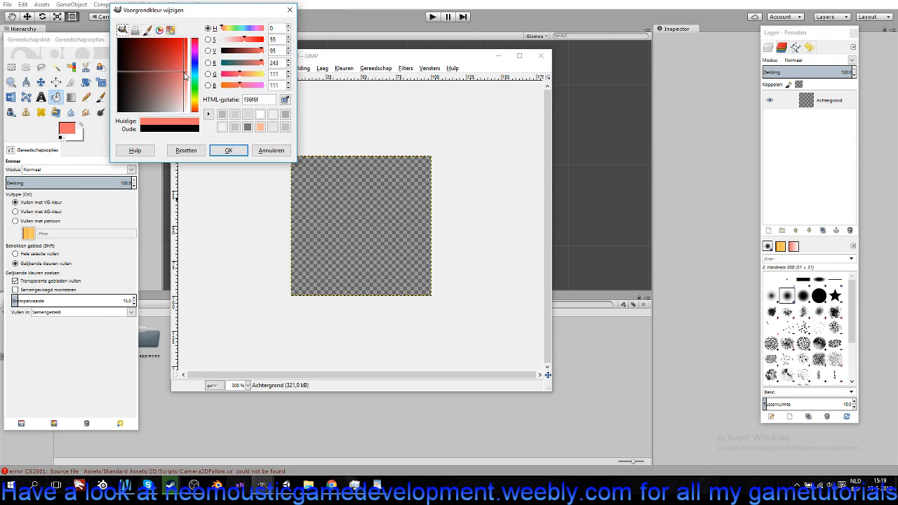
drag(196, 114, 195, 109)
drag(166, 52, 174, 39)
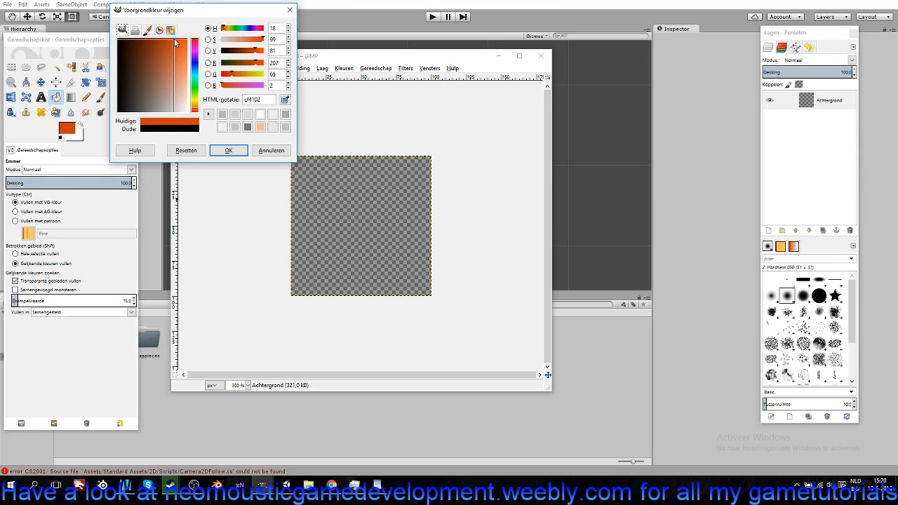
click(196, 108)
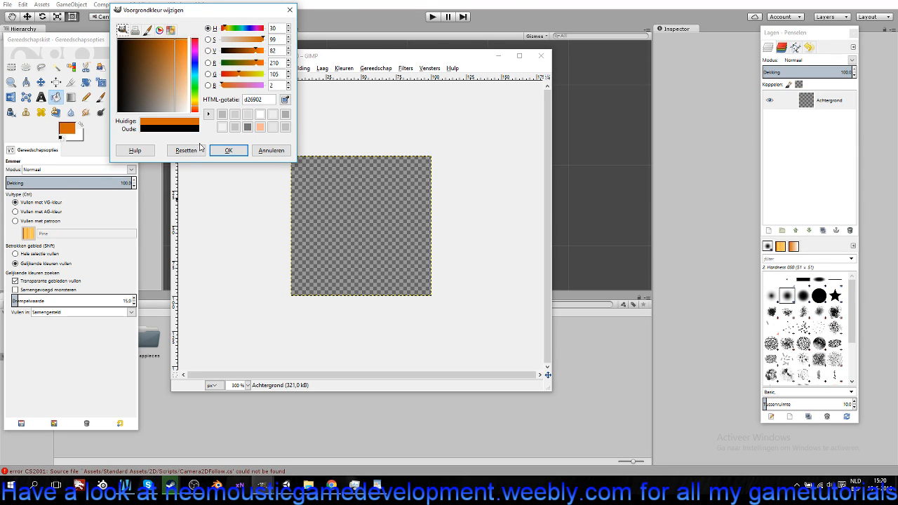
drag(196, 109, 197, 111)
click(228, 150)
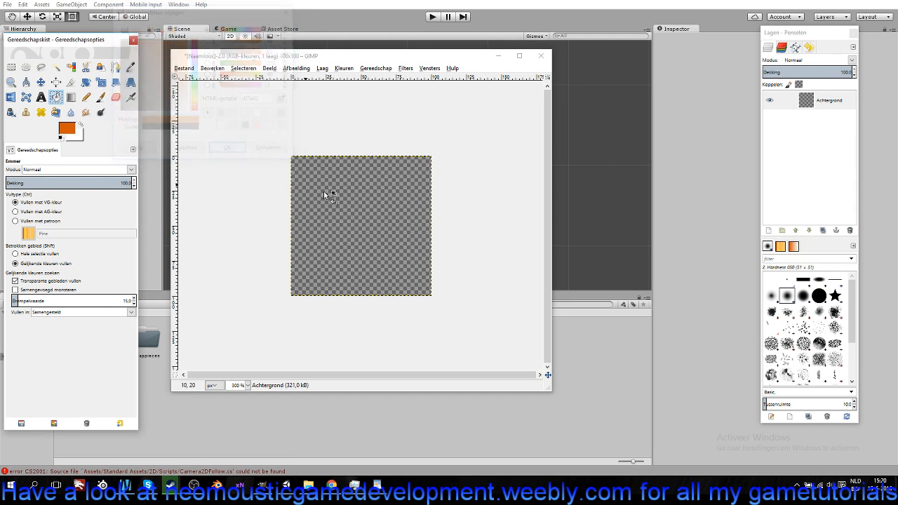
click(369, 235)
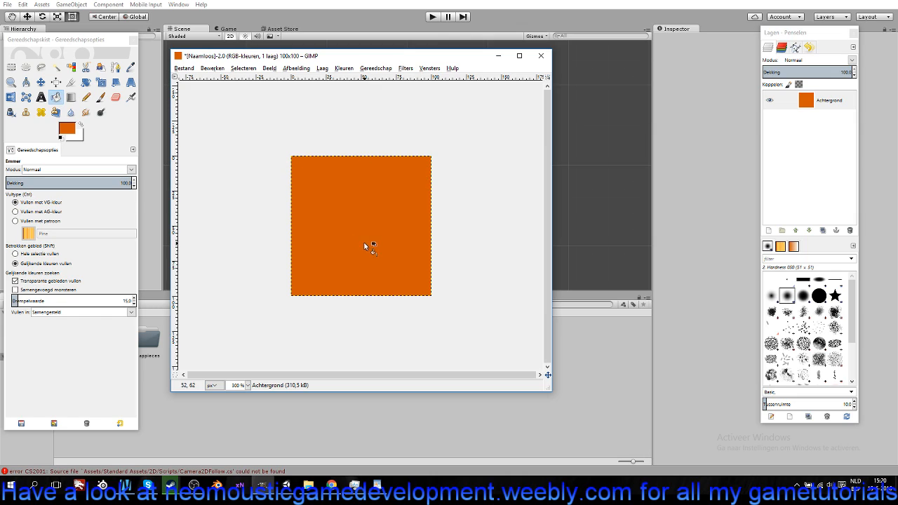
Activate the Pencil tool with a black foreground colour (000000) and a brush size of 1.
click(86, 96)
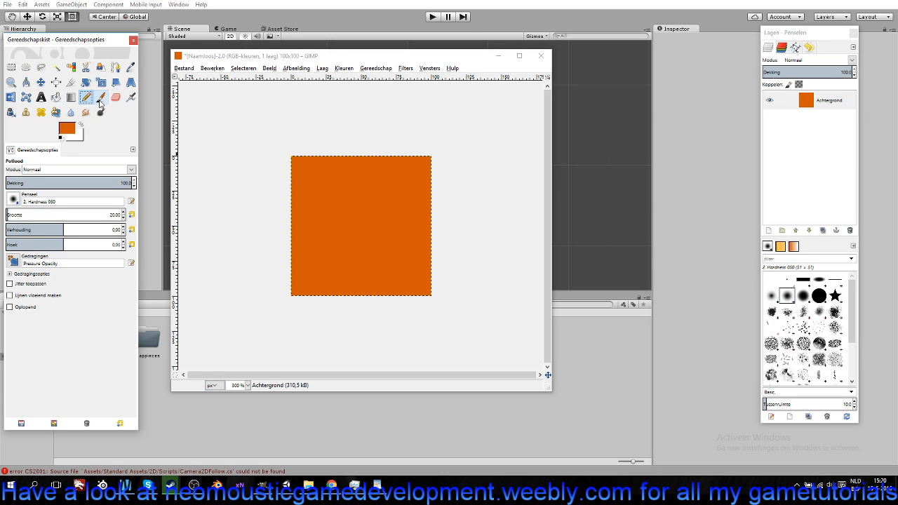
click(72, 130)
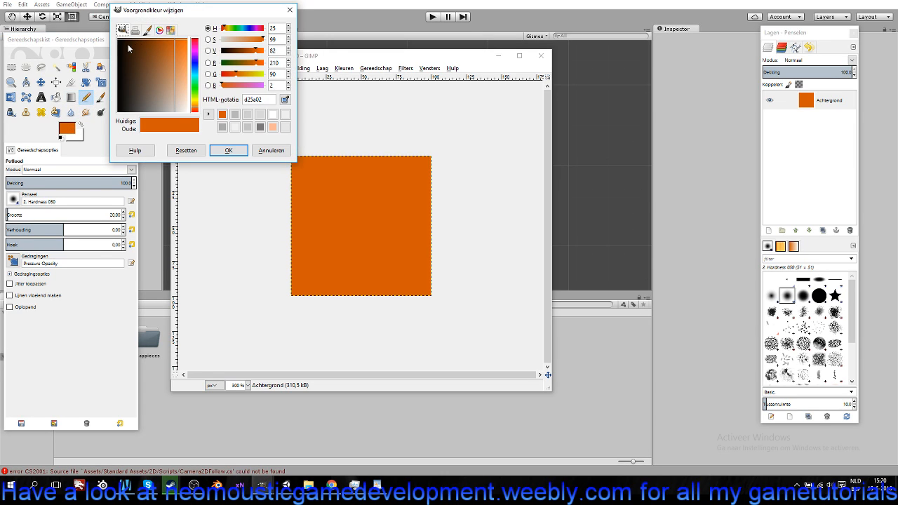
drag(129, 44, 110, 32)
click(88, 195)
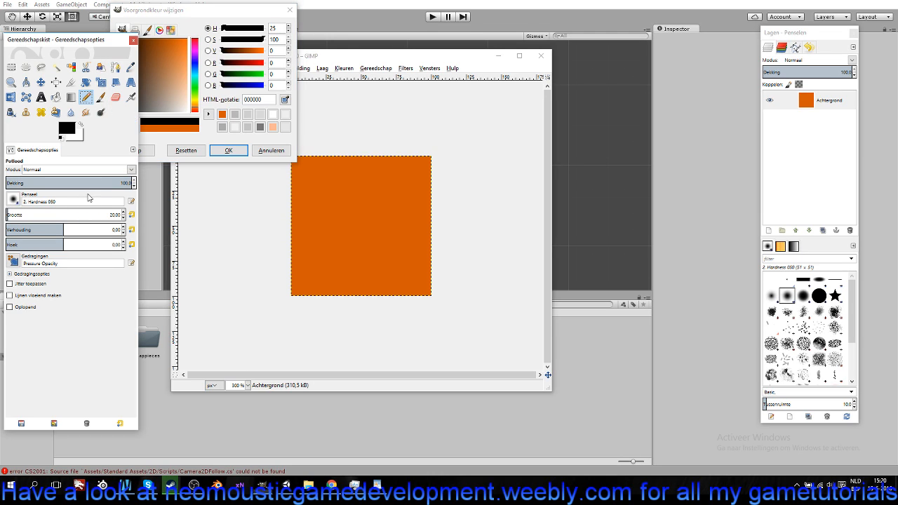
click(123, 218)
click(123, 220)
click(232, 151)
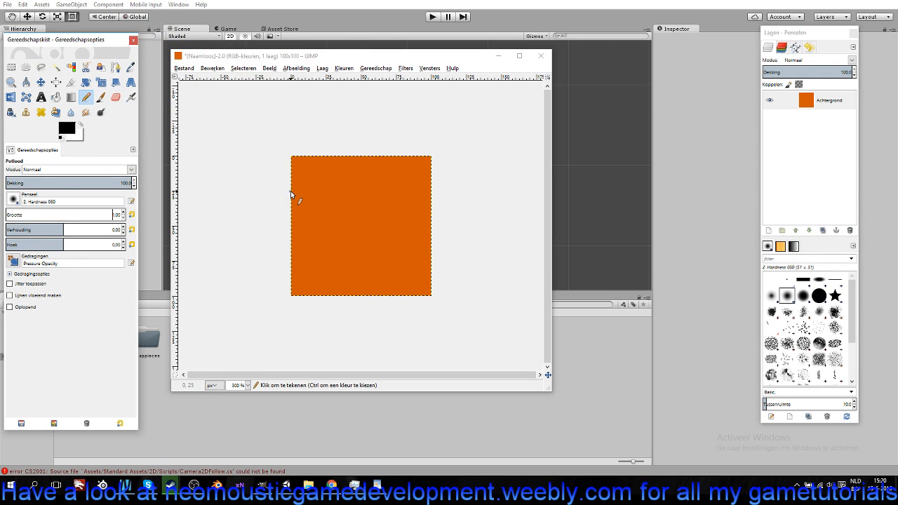
Draw two straight black horizontal lines across the full width of the orange square, at about 25 px and 64 px from its top.
click(292, 190)
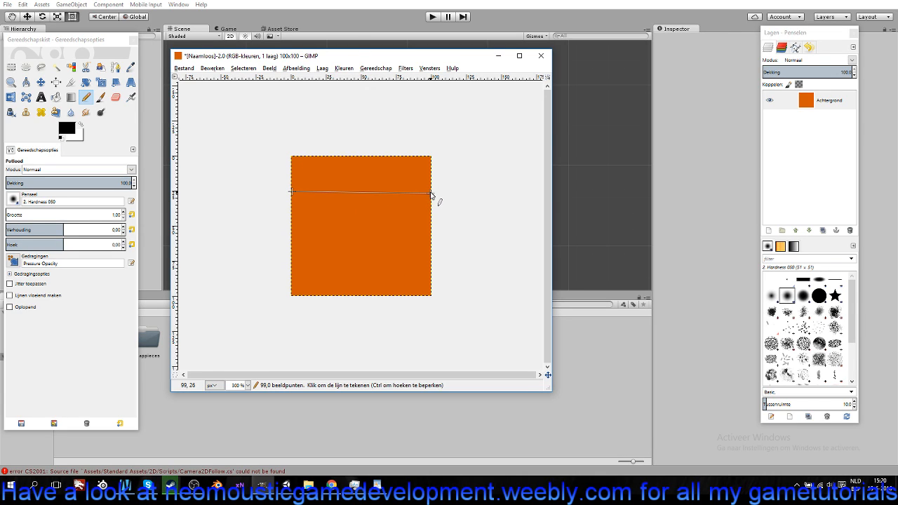
shift+click(431, 192)
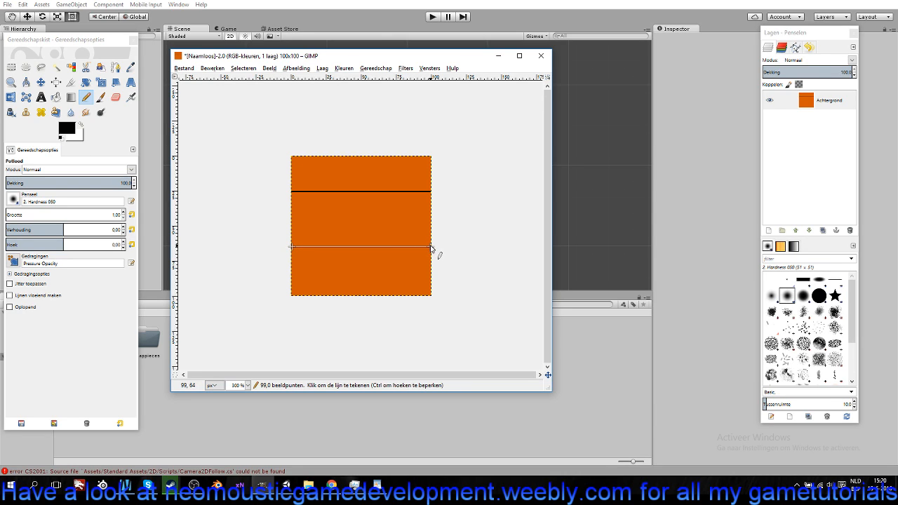
shift+click(431, 247)
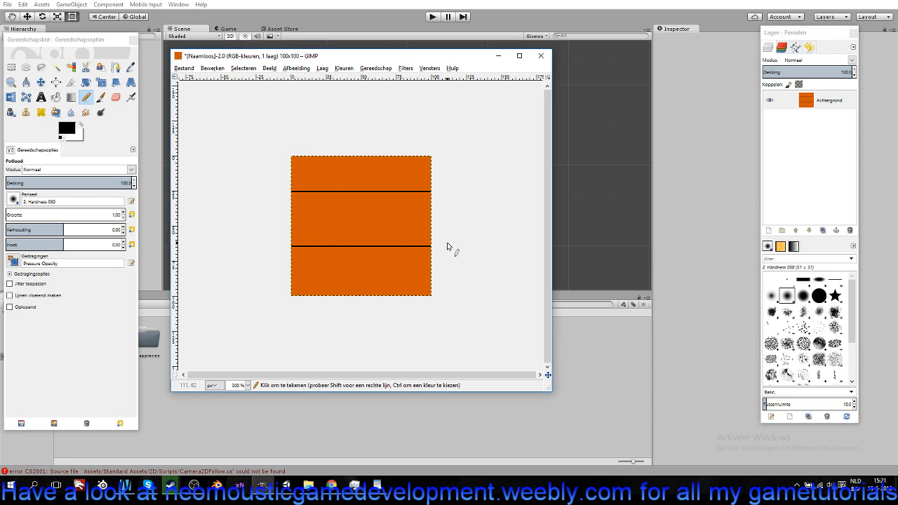
Add a single black pixel at both ends of each horizontal line, below the upper line and above the lower one.
scroll(431, 245, up, 2)
scroll(431, 245, up, 1)
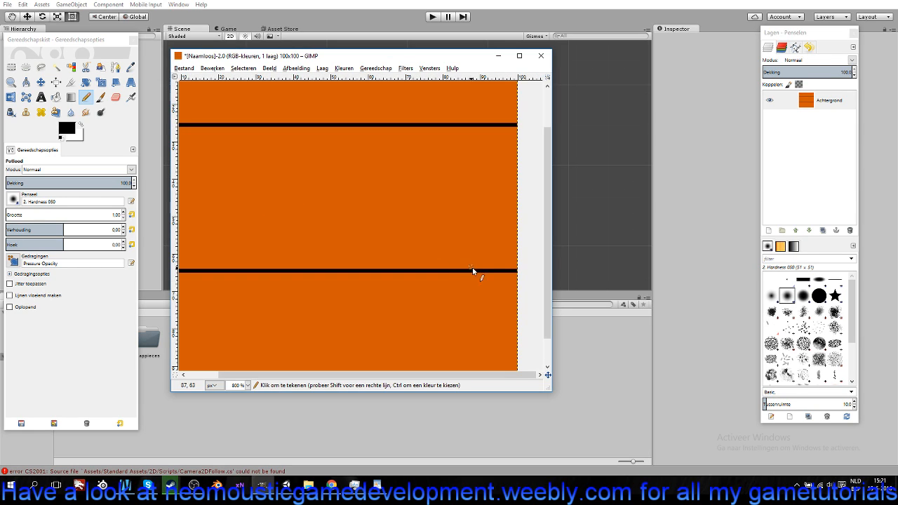
click(515, 129)
drag(311, 192, 430, 191)
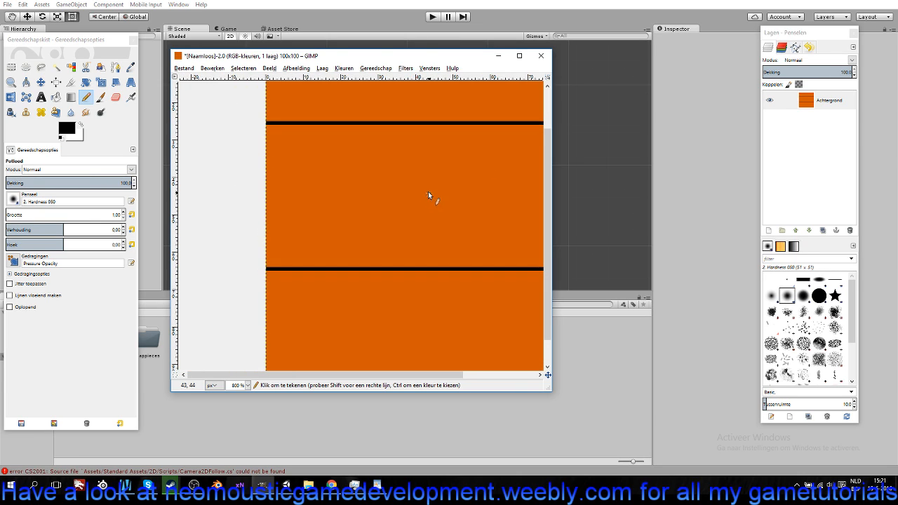
click(268, 126)
click(268, 264)
drag(340, 200, 305, 247)
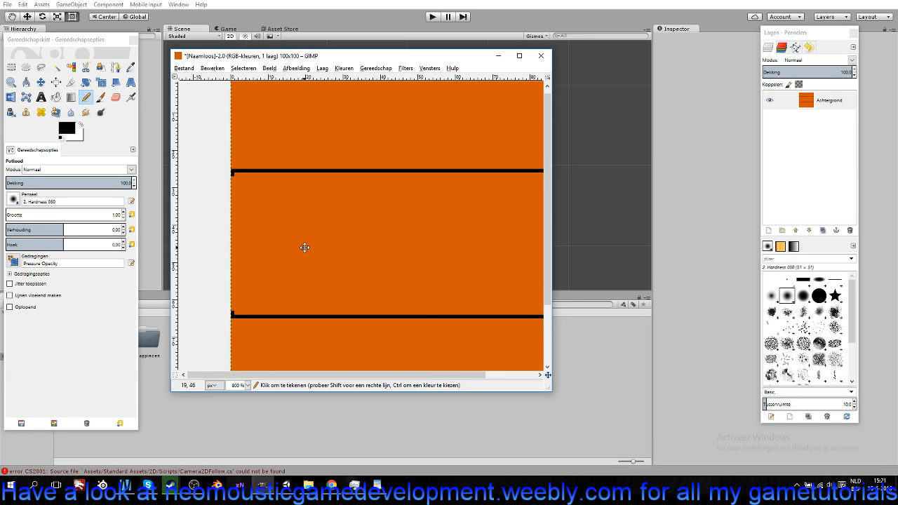
drag(330, 204, 312, 202)
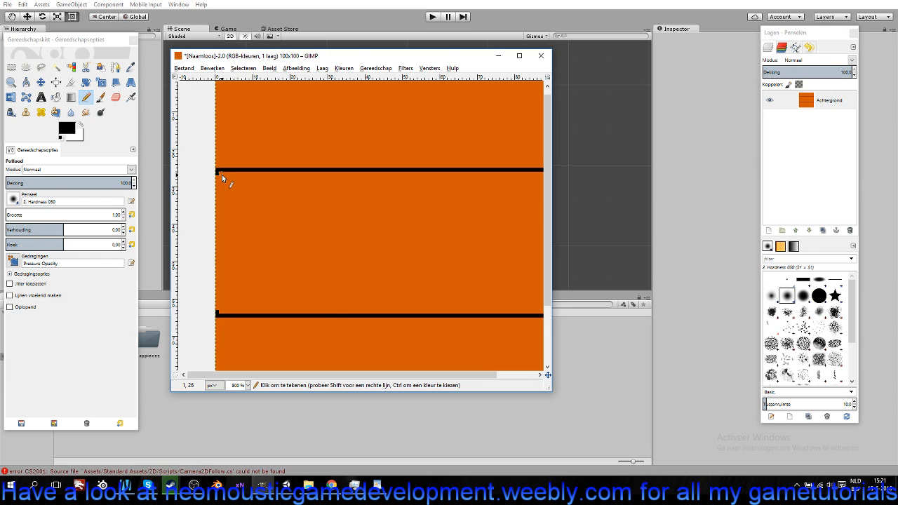
scroll(417, 235, right, 5)
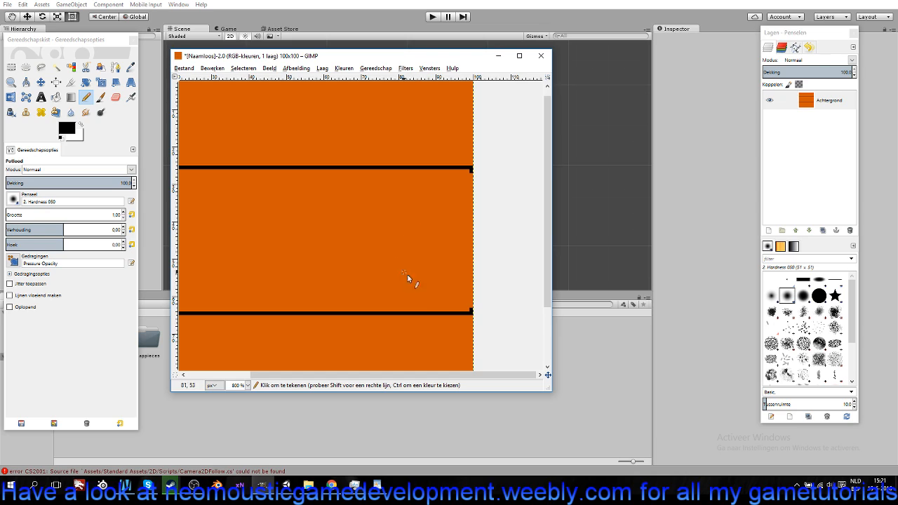
ctrl+scroll(398, 235, down, 6)
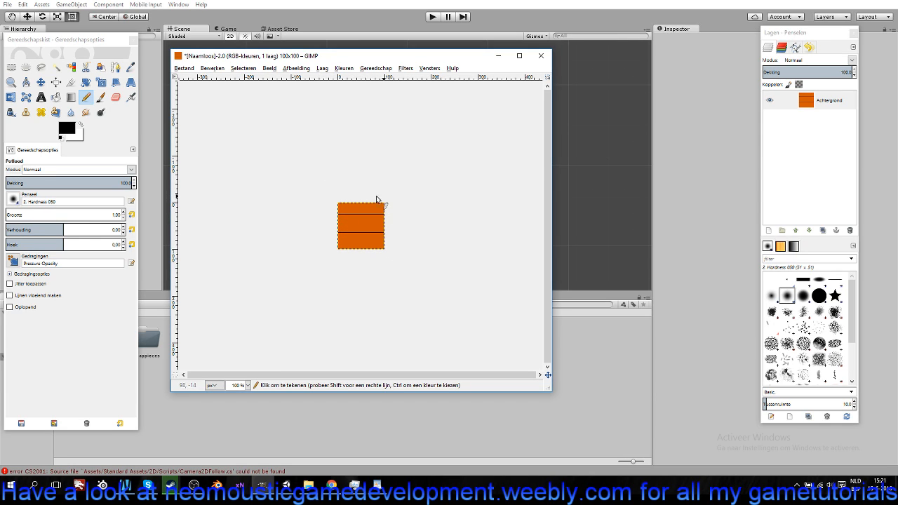
scroll(347, 254, up, 5)
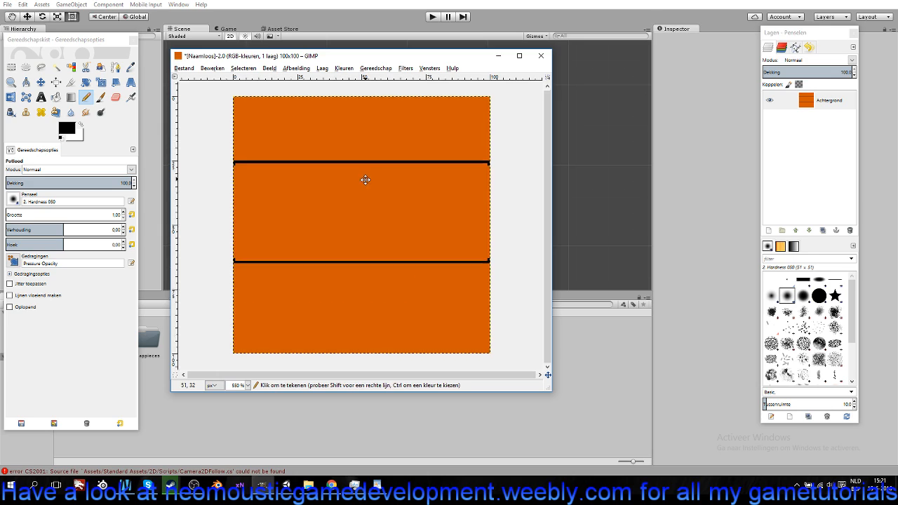
Sample the tile's orange as the foreground colour and darken it to brown.
click(238, 239)
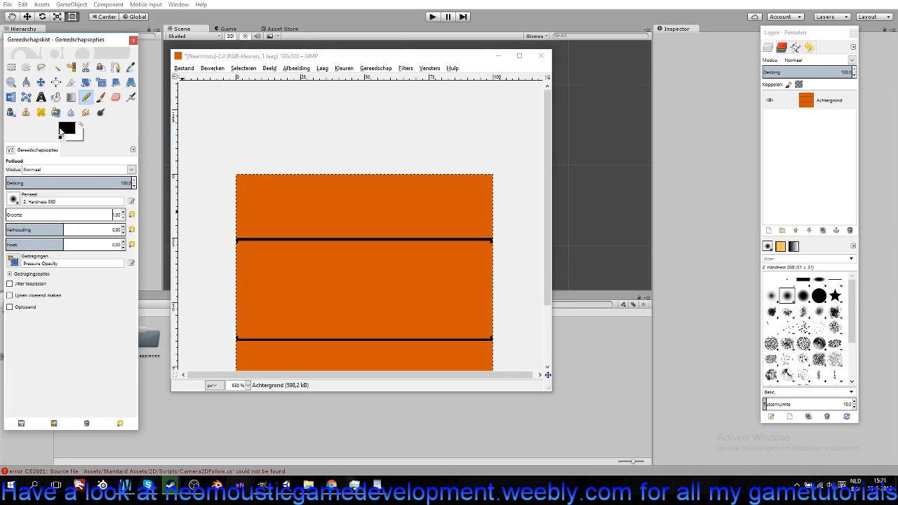
click(67, 128)
click(228, 153)
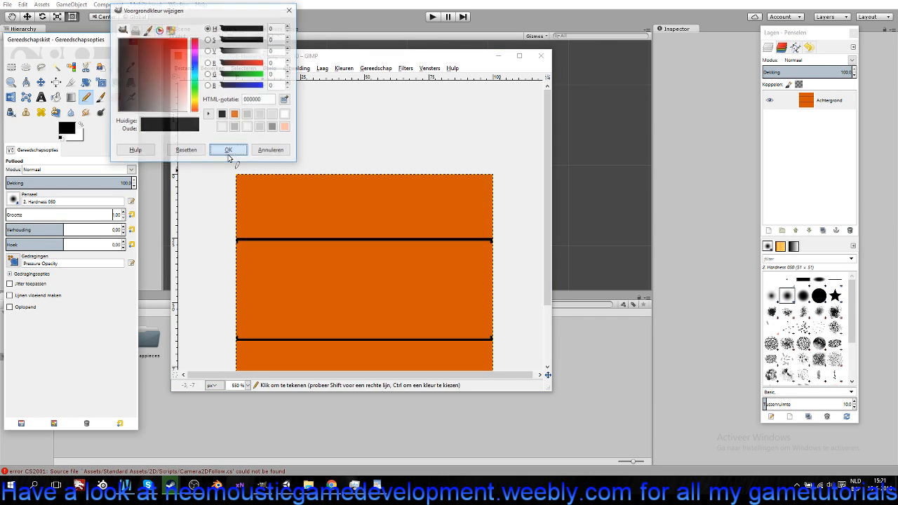
ctrl+click(282, 207)
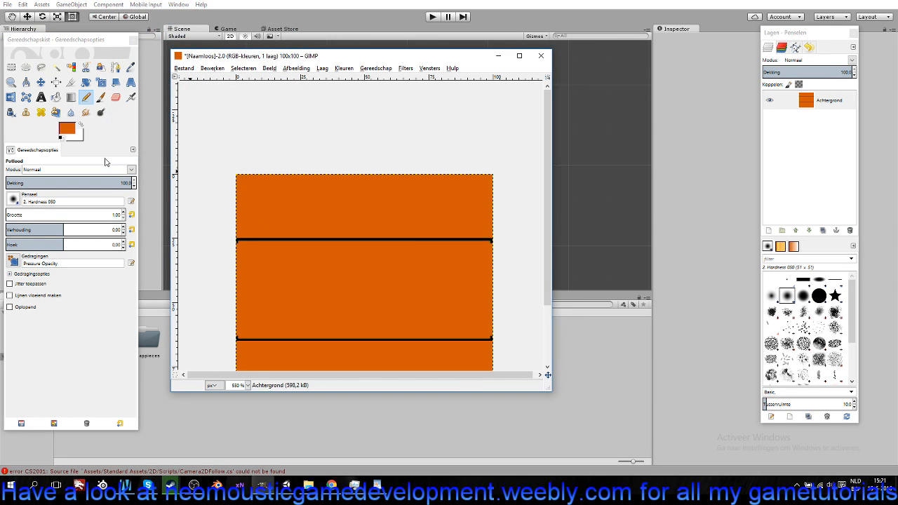
click(66, 130)
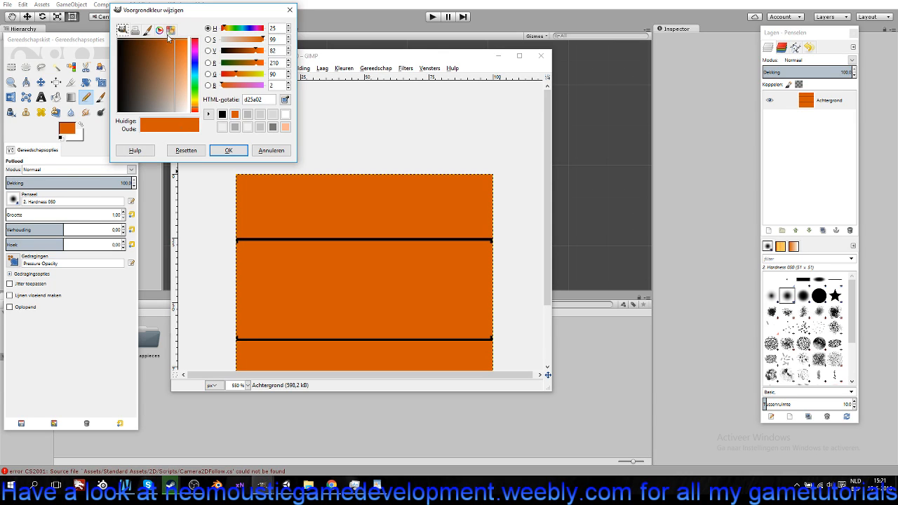
drag(167, 43, 156, 40)
click(229, 151)
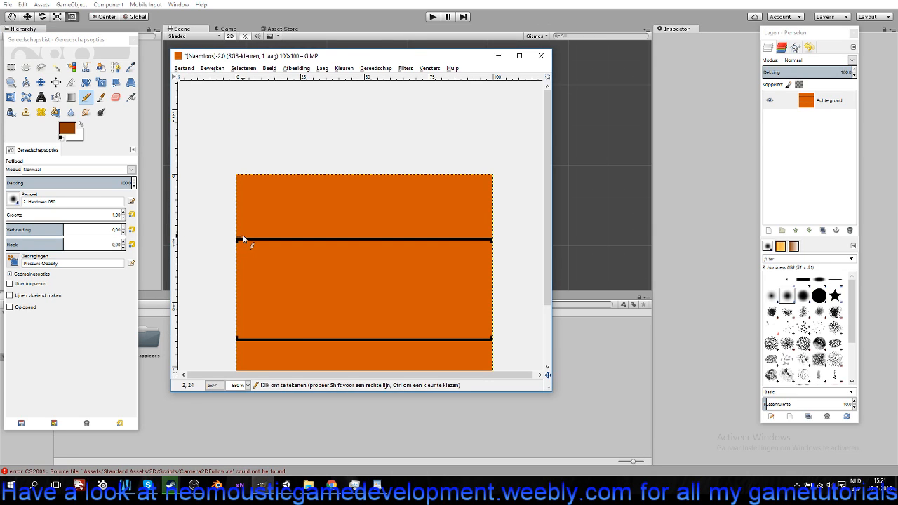
Draw two jagged brown Pencil lines through the tile's top band, slanting inward from the upper black line's ends to the top edge.
click(246, 235)
drag(258, 223, 260, 206)
key(1)
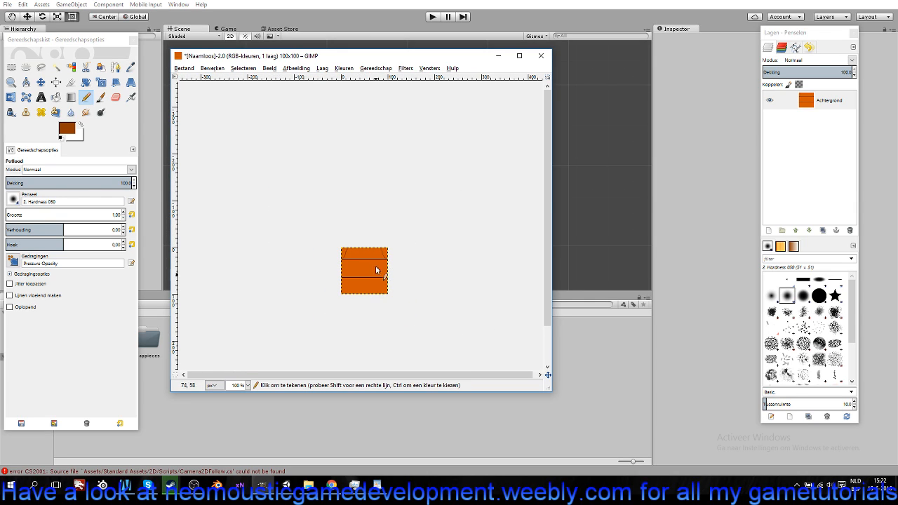
ctrl+scroll(368, 274, up, 5)
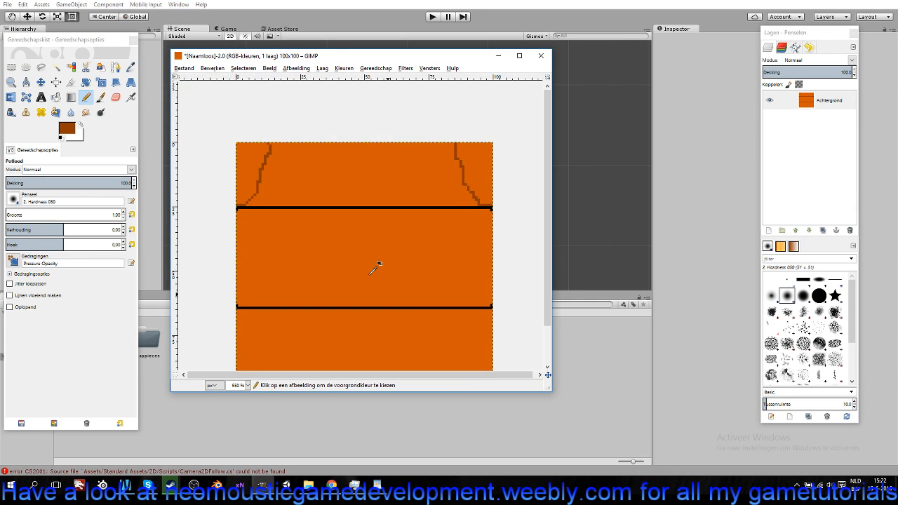
Thicken the right brown line in the top band to about 2 px, following its stepped shape.
ctrl+scroll(450, 219, up, 1)
scroll(421, 280, up, 3)
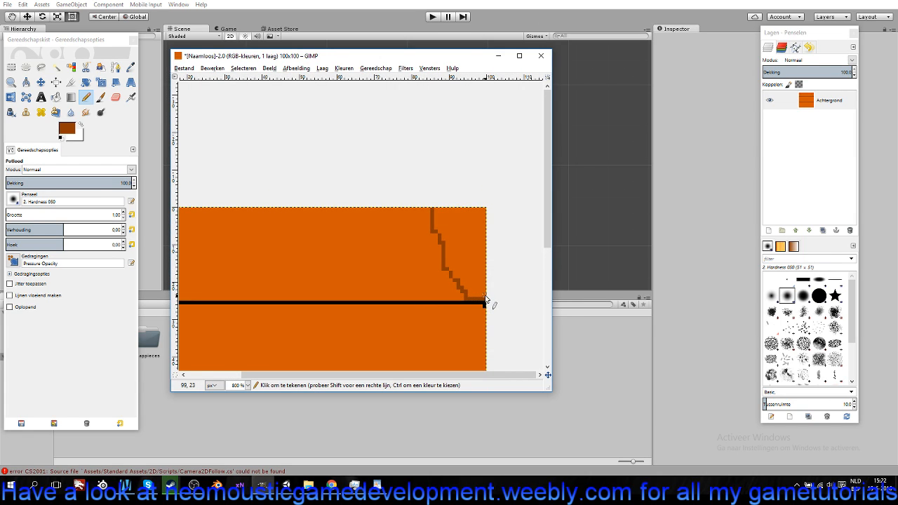
drag(486, 298, 471, 295)
key(ctrl)
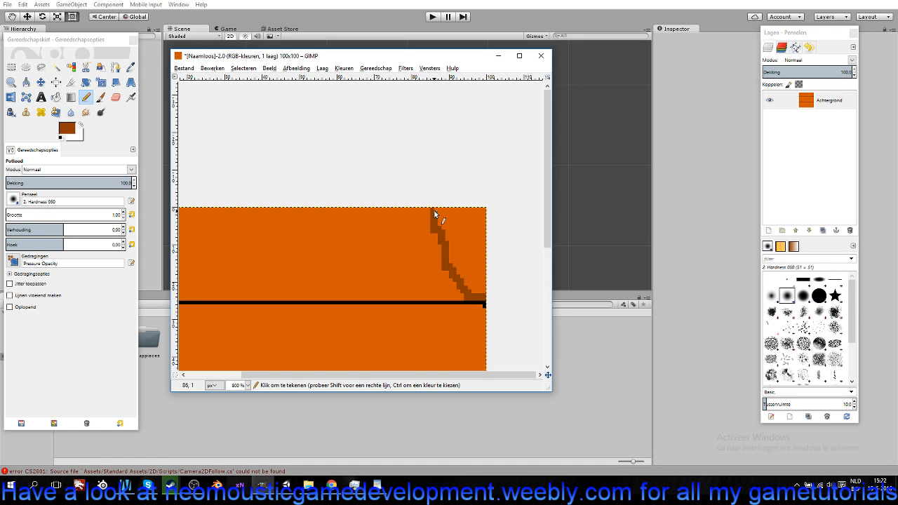
Thicken the left brown line in the top band to about 2 px, up to the tile's top edge.
scroll(435, 286, down, 4)
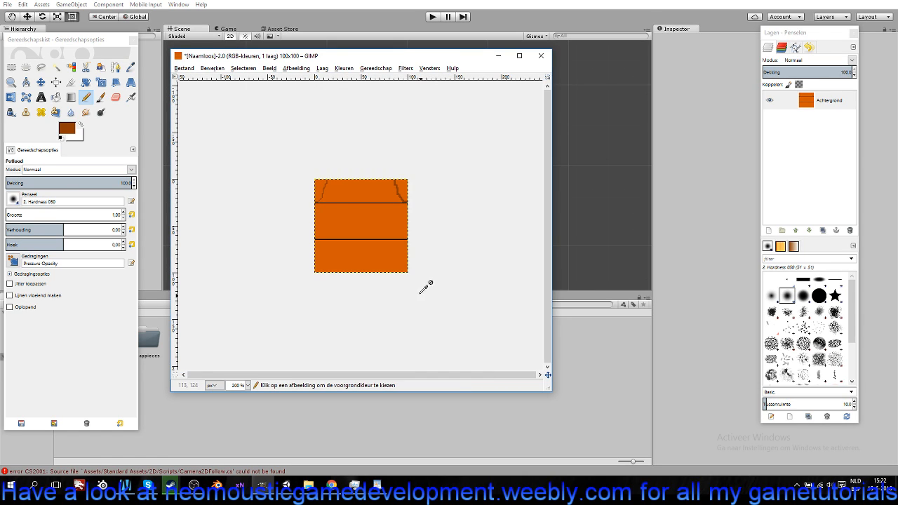
scroll(413, 267, up, 4)
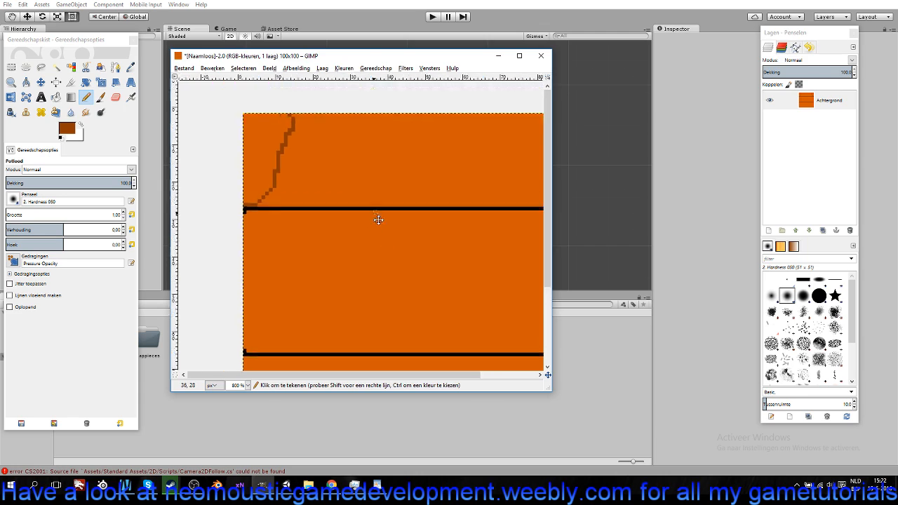
scroll(316, 316, up, 1)
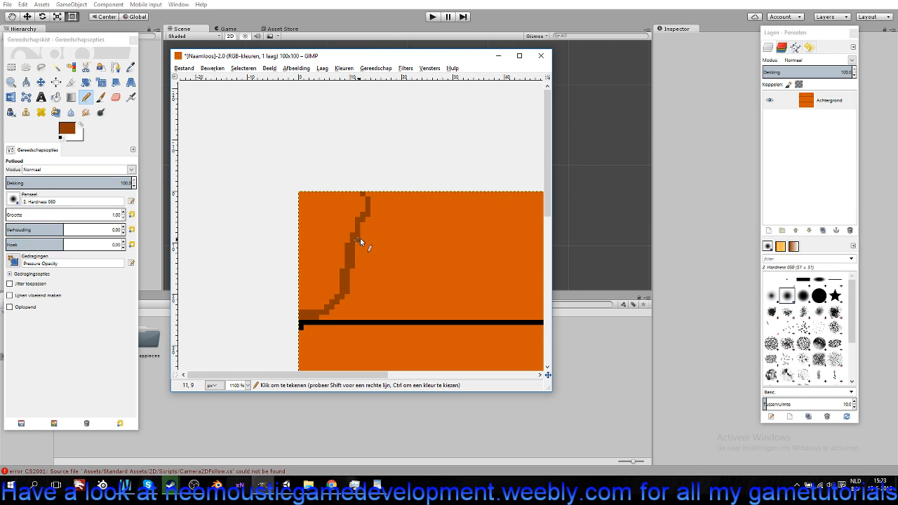
click(368, 193)
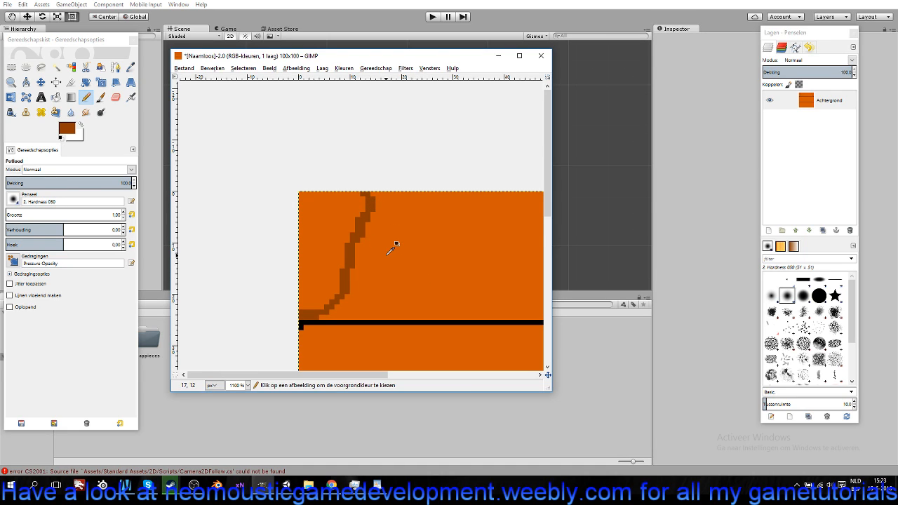
scroll(393, 245, down, 5)
scroll(344, 243, down, 1)
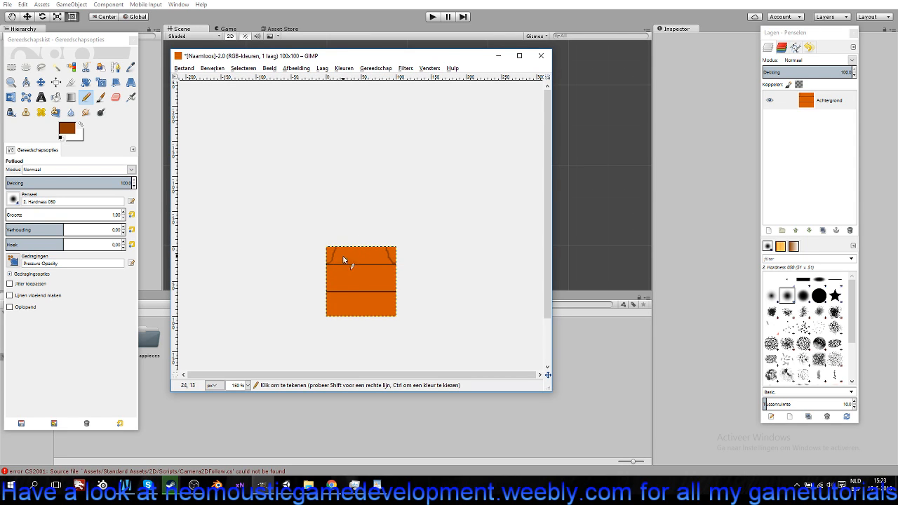
Draw a brown arc in the middle band's left side, bulging about 23 px inward between the left ends of both black lines.
key(ctrl)
drag(332, 250, 327, 264)
key(ctrl)
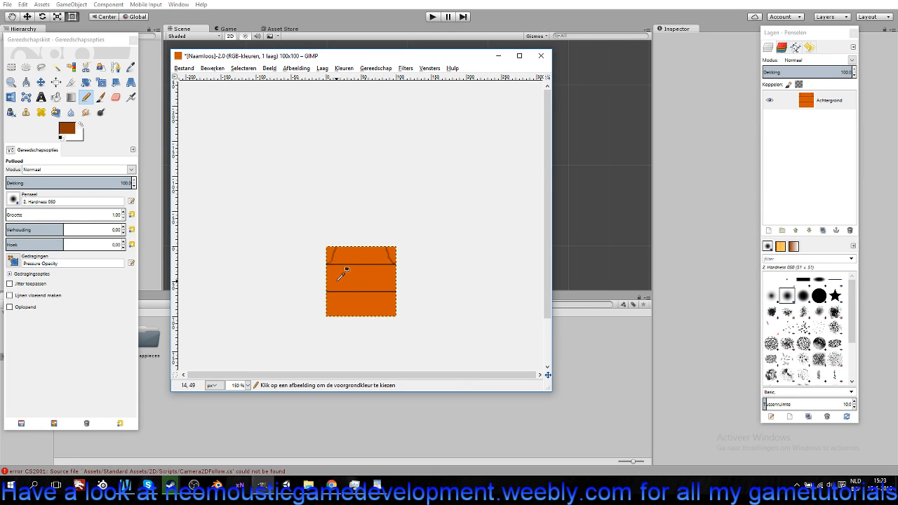
scroll(345, 272, up, 5)
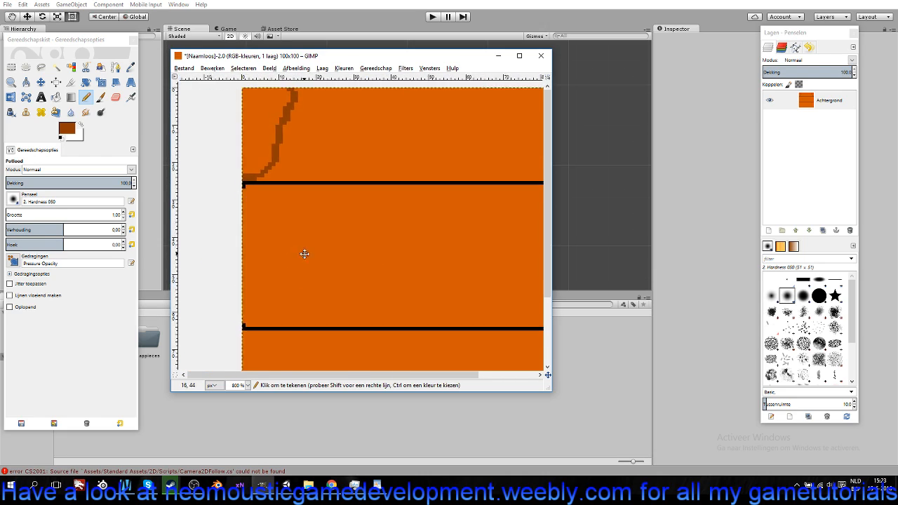
drag(304, 253, 311, 257)
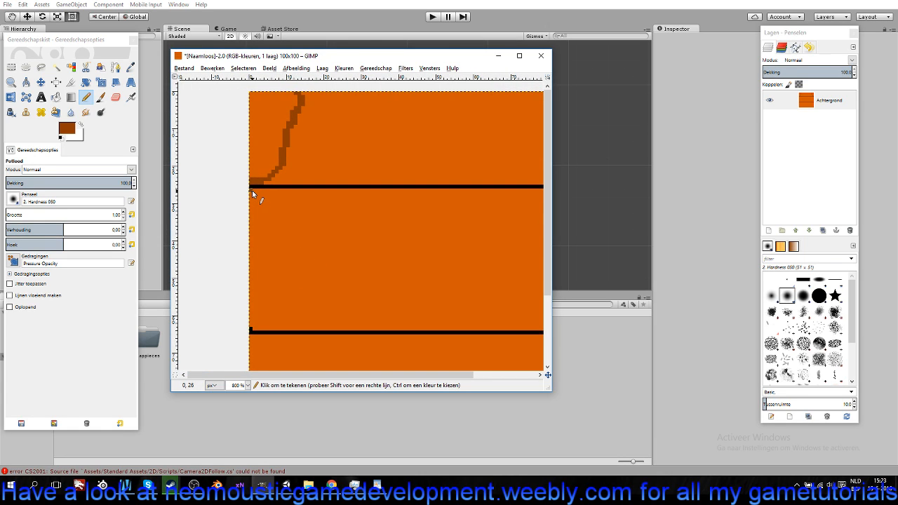
drag(251, 187, 296, 201)
drag(335, 244, 334, 300)
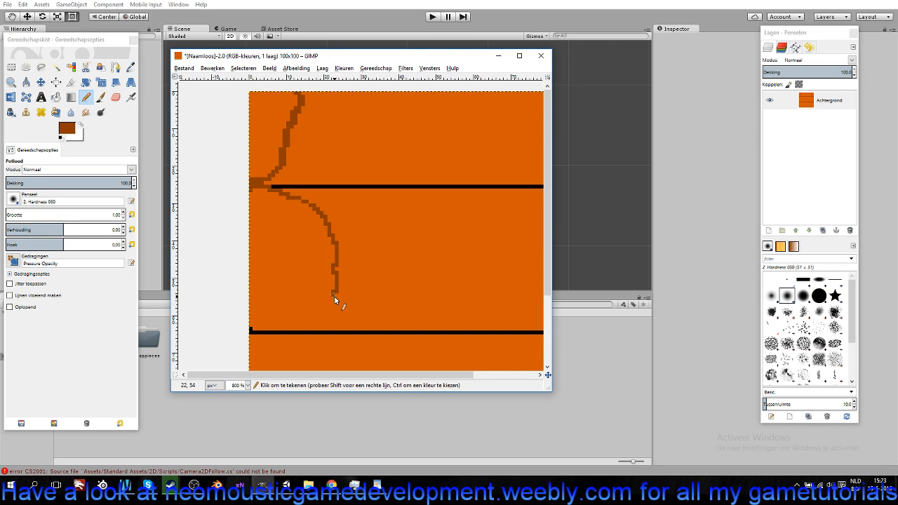
drag(286, 328, 247, 332)
Draw a 2 px thick brown curve in the middle band's right side, bulging inward to about x 78 px, and join it to the right edge.
scroll(449, 244, right, 5)
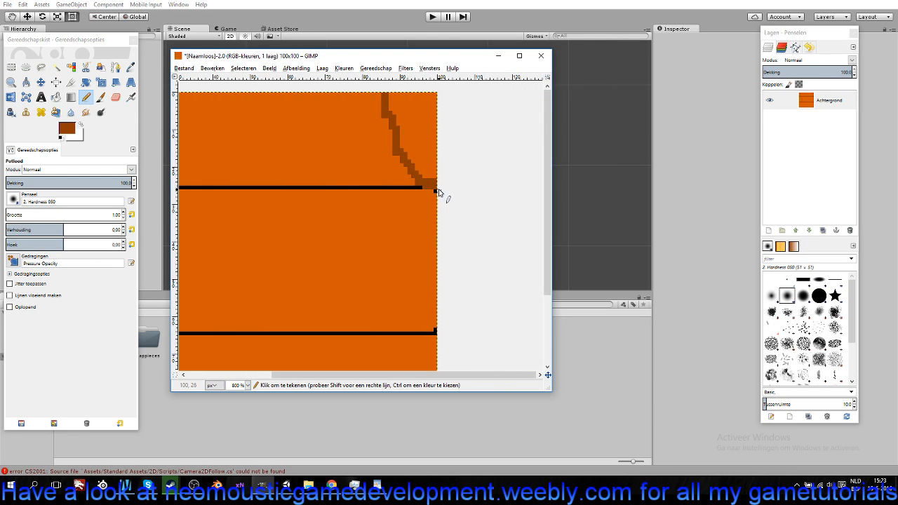
drag(424, 188, 403, 197)
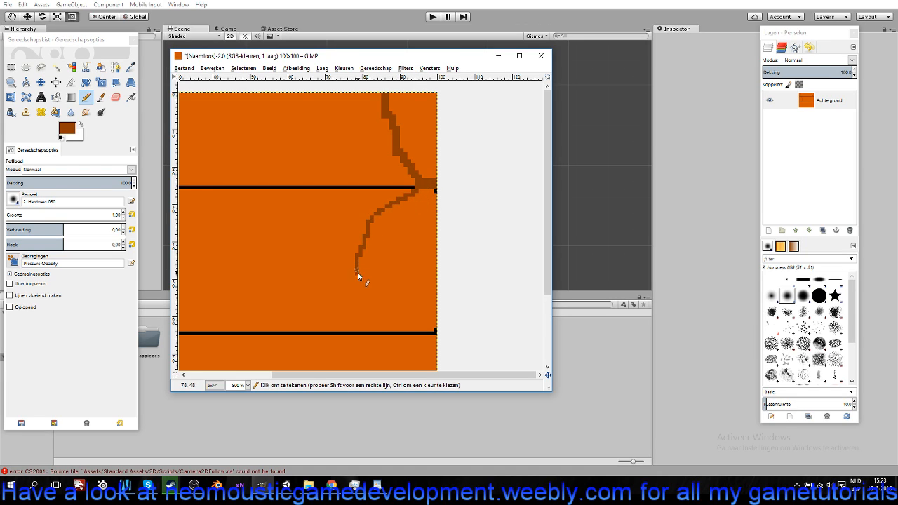
drag(354, 325, 423, 331)
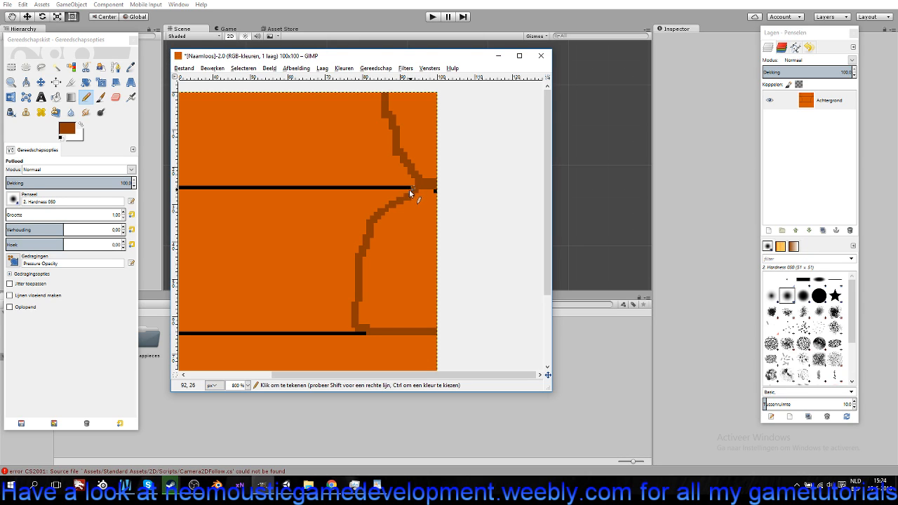
scroll(407, 231, down, 5)
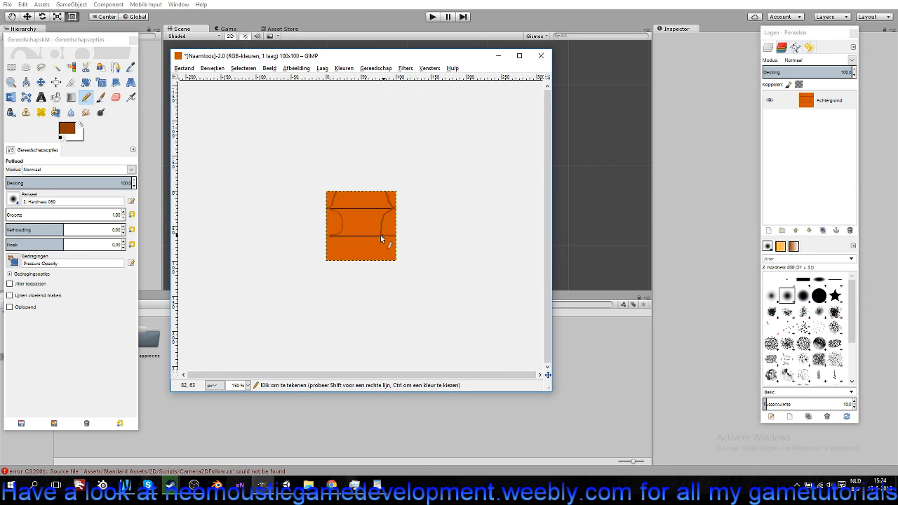
Thicken the left brown arc in the middle band to about 2 px along its whole length.
scroll(407, 245, up, 5)
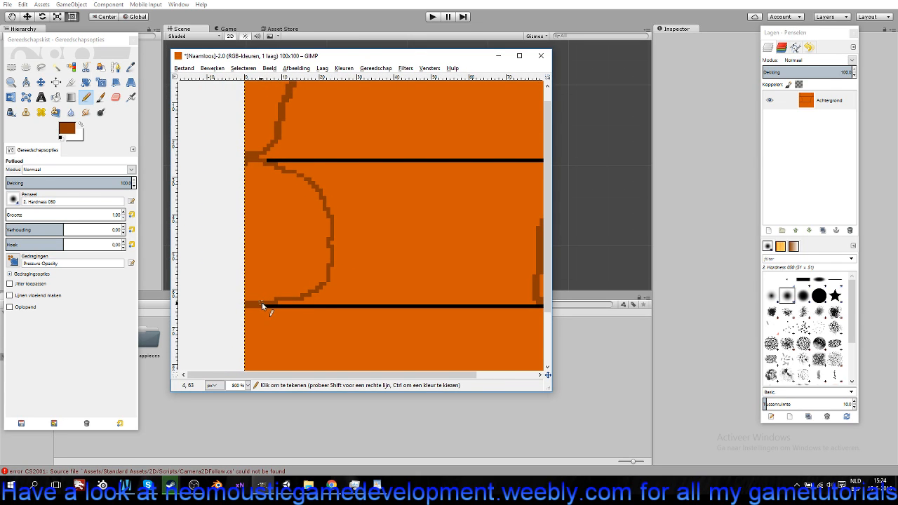
mouse_move(265, 299)
mouse_down()
mouse_move(305, 296)
mouse_move(326, 269)
mouse_up()
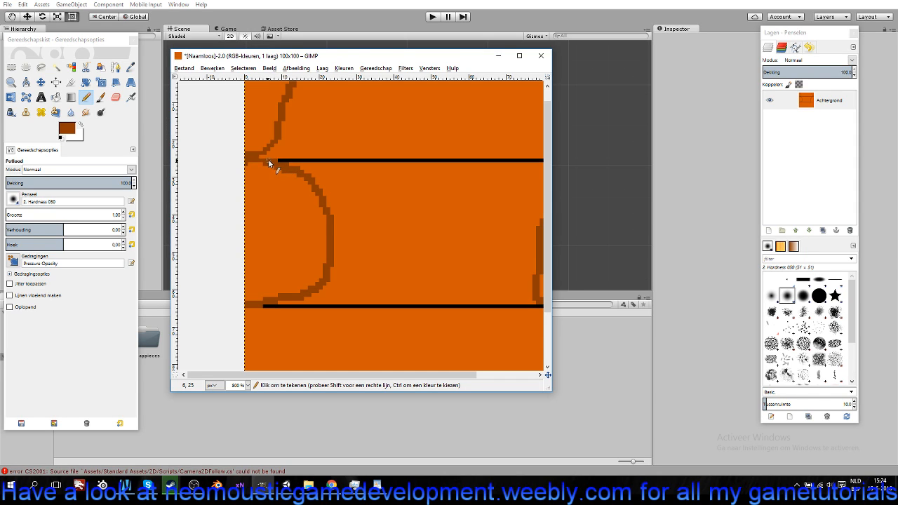
scroll(337, 190, down, 4)
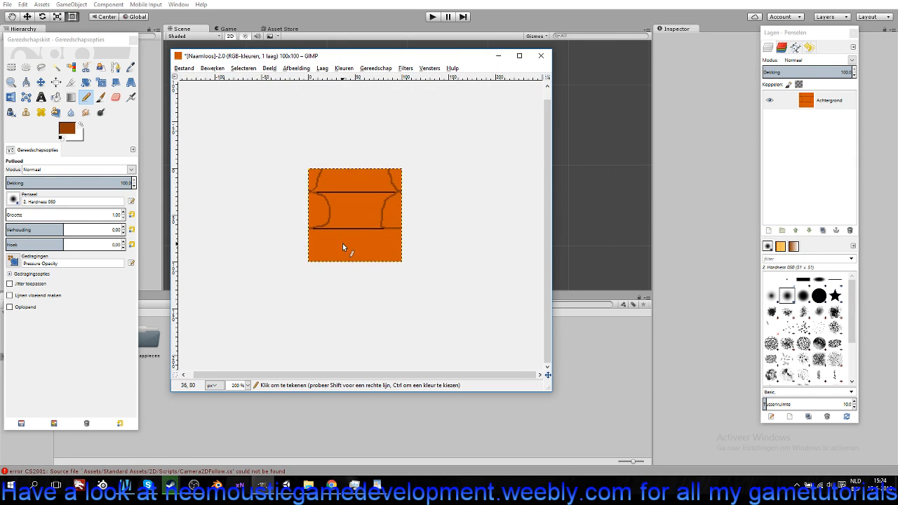
Draw a 2 px thick brown curve in the bottom band's left side, ending at about x 35 px, and join it along the bottom edge.
scroll(354, 234, up, 3)
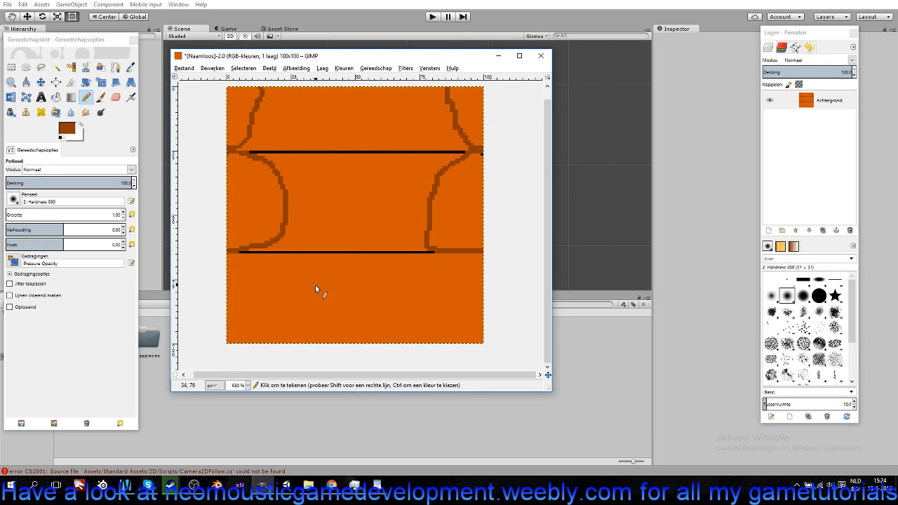
scroll(316, 280, down, 1)
scroll(286, 266, up, 1)
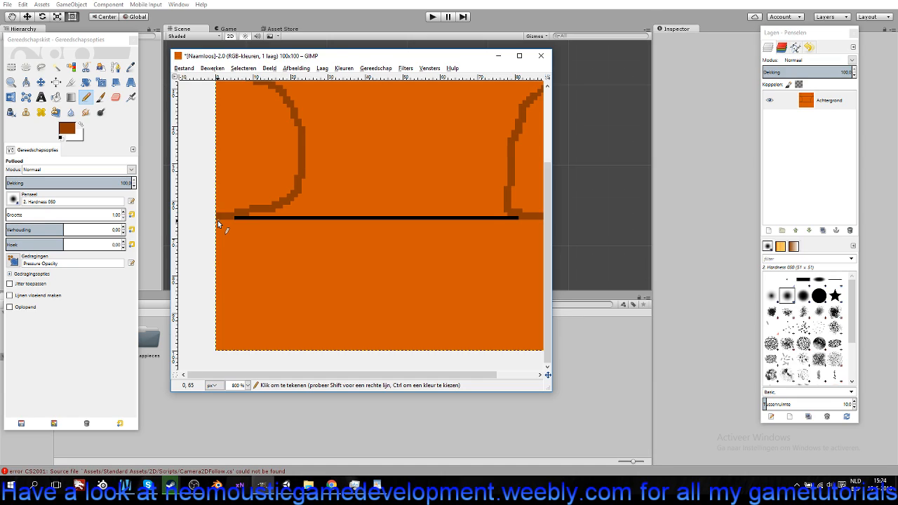
drag(218, 222, 234, 224)
drag(288, 254, 315, 282)
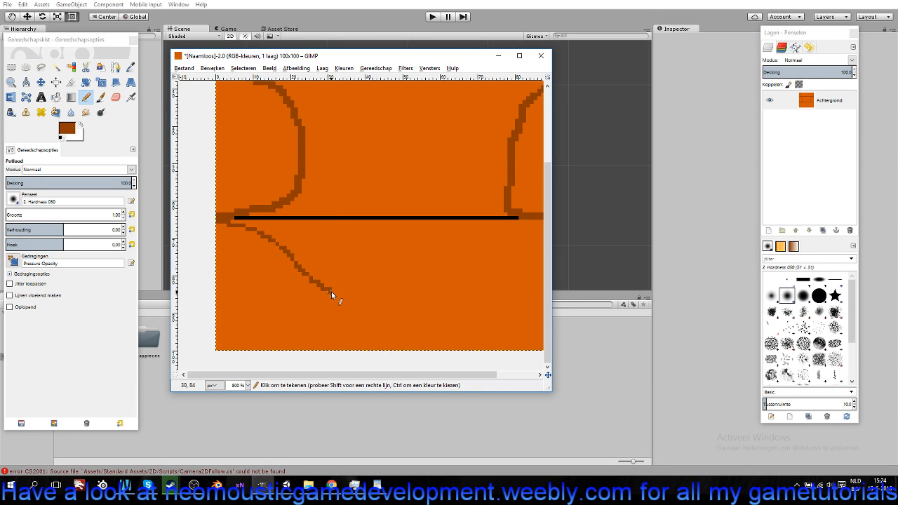
mouse_move(341, 313)
mouse_down()
mouse_move(348, 349)
mouse_move(303, 348)
mouse_move(323, 339)
mouse_move(321, 348)
mouse_move(217, 350)
mouse_move(342, 336)
mouse_up()
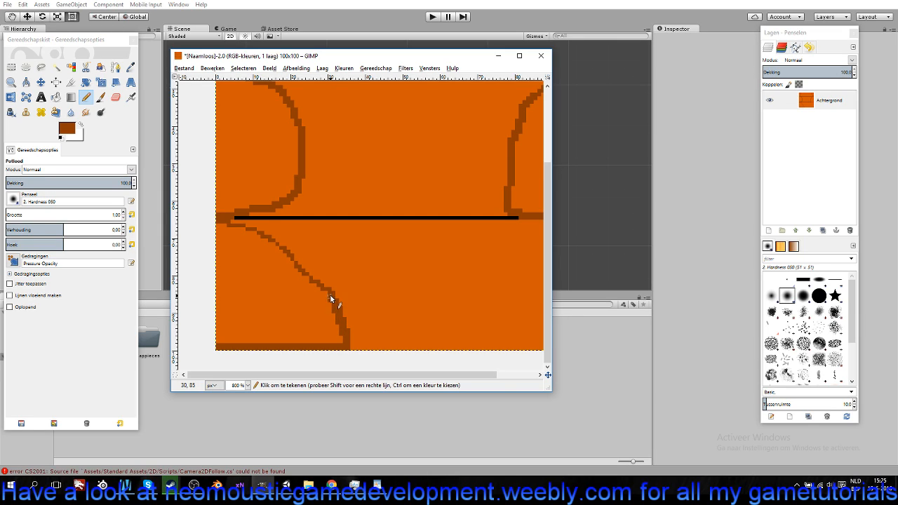
drag(328, 294, 308, 280)
drag(289, 256, 324, 273)
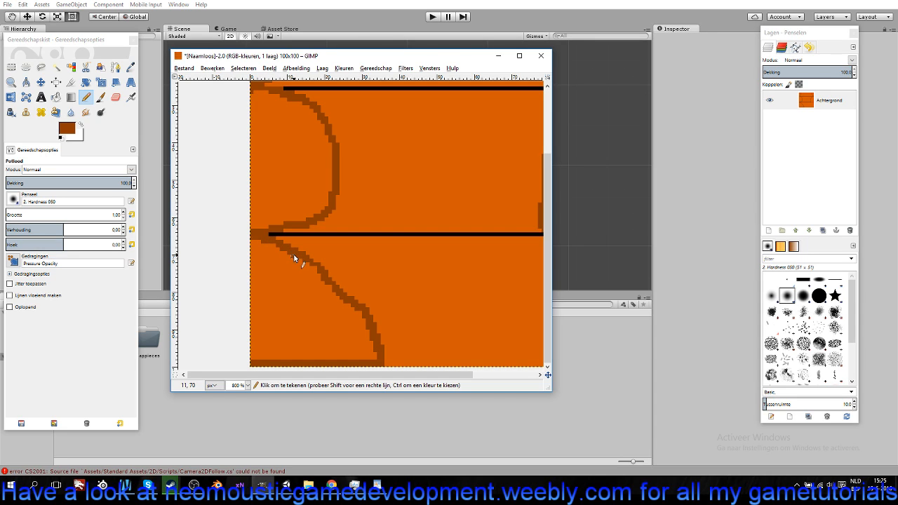
Draw a 2 px thick brown curve in the bottom band's right side, bulging inward to about x 89 px, and join it along the bottom edge.
drag(417, 303, 299, 305)
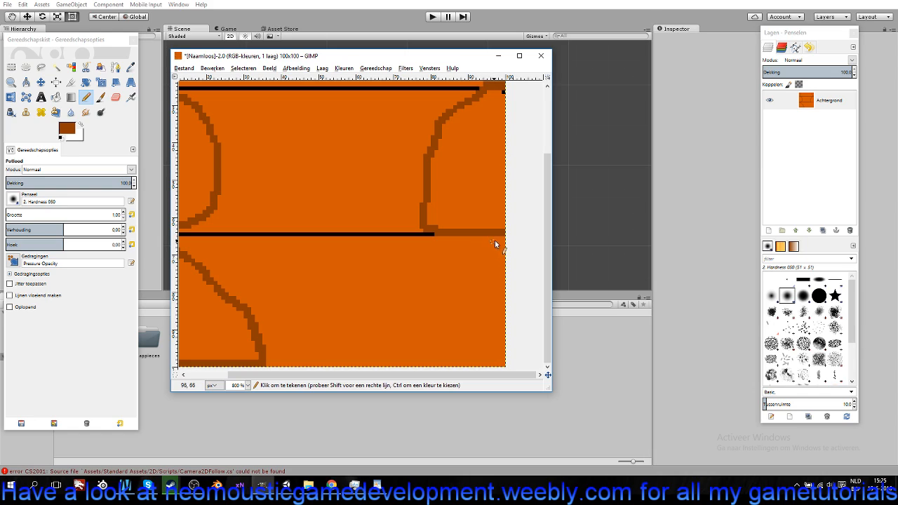
mouse_move(503, 239)
mouse_down()
mouse_move(468, 289)
mouse_move(468, 344)
mouse_move(472, 362)
mouse_move(502, 365)
mouse_up()
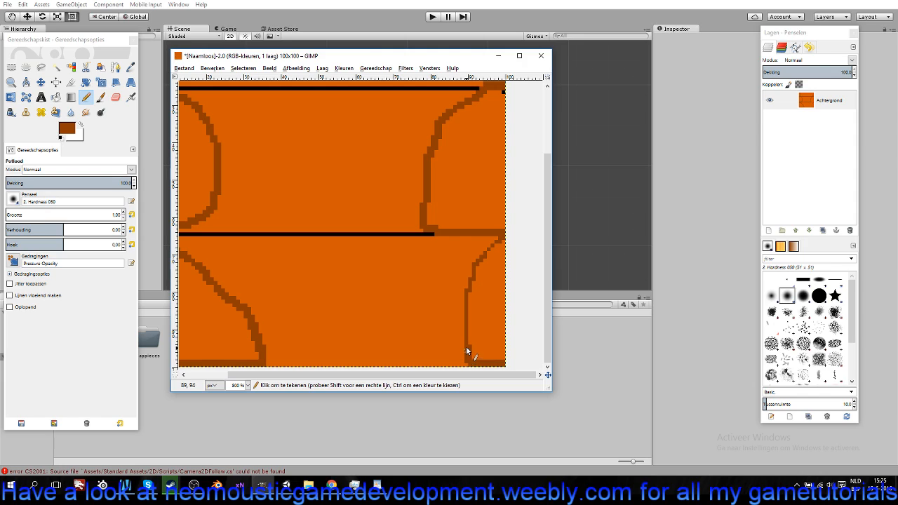
key(ctrl+z)
drag(463, 345, 463, 313)
click(493, 243)
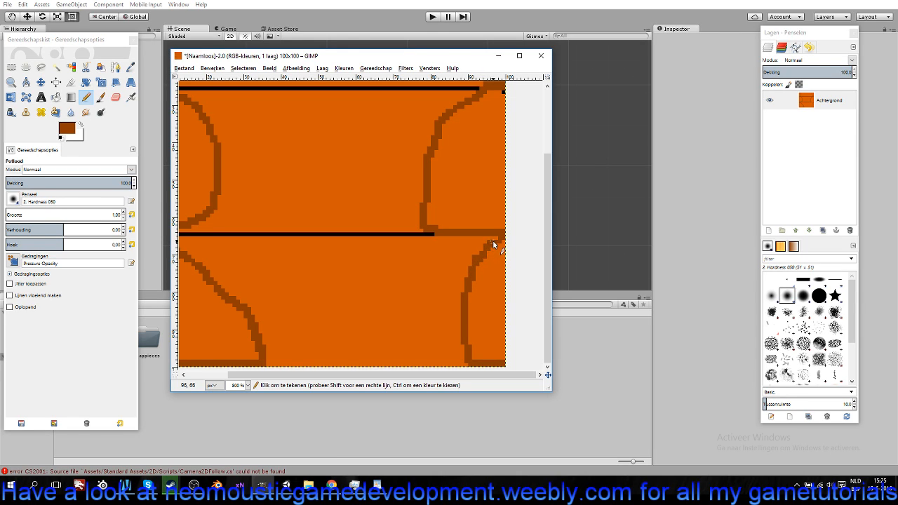
Draw a 2 px thick brown U shape in the top band, about 14 px deep, from the left line to about x 35 px.
scroll(449, 298, down, 4)
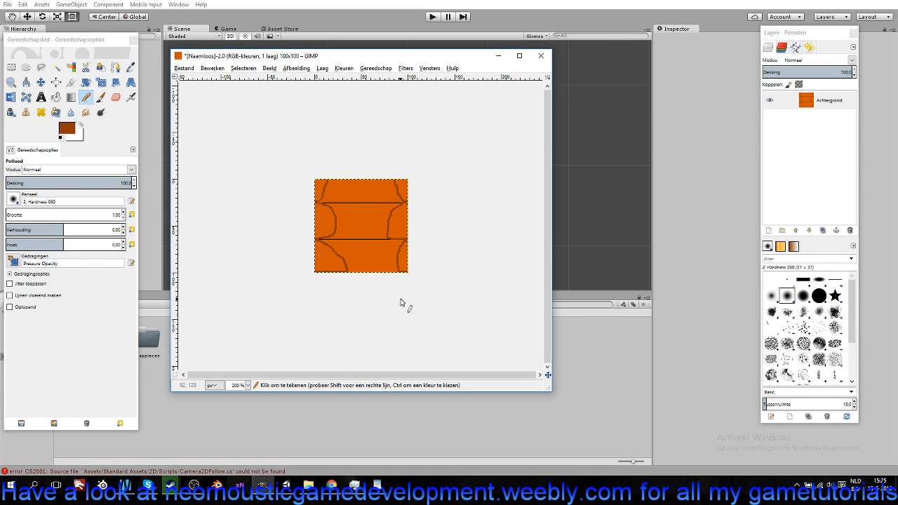
drag(360, 251, 409, 266)
scroll(409, 266, up, 4)
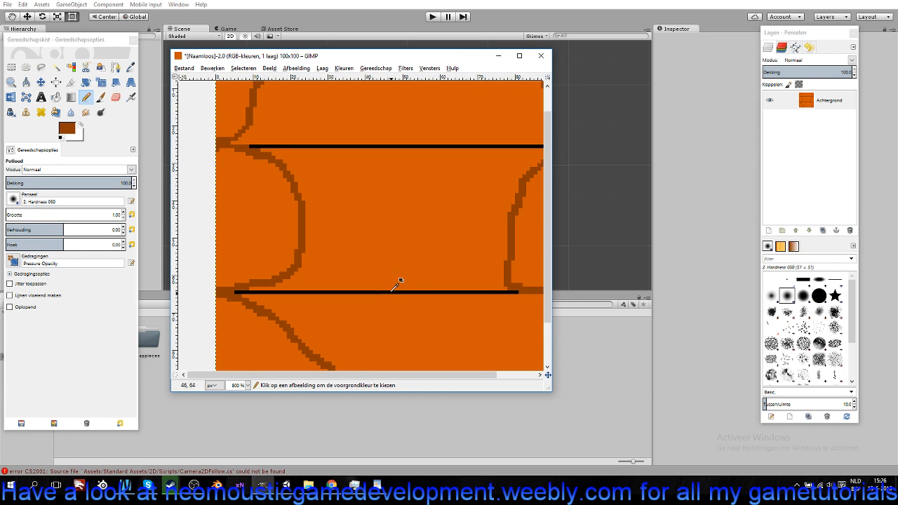
scroll(400, 281, down, 2)
scroll(335, 246, up, 2)
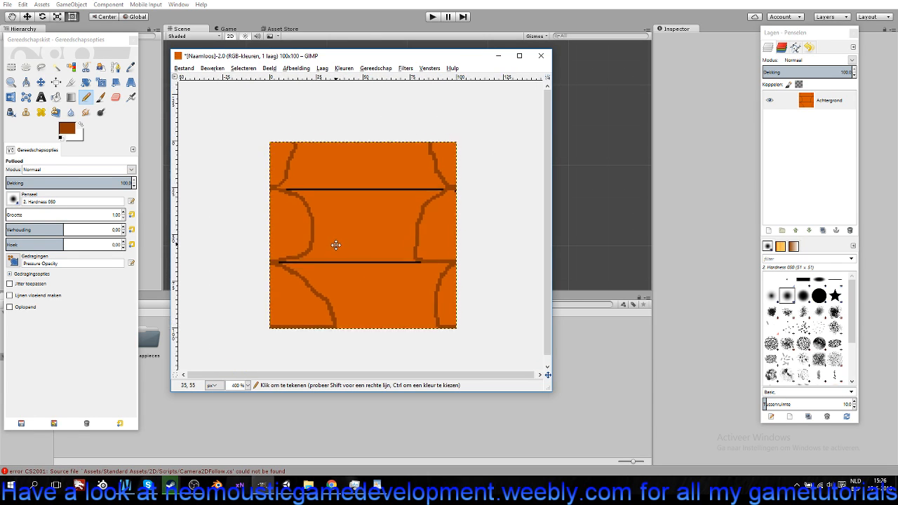
scroll(344, 225, up, 2)
scroll(341, 220, down, 1)
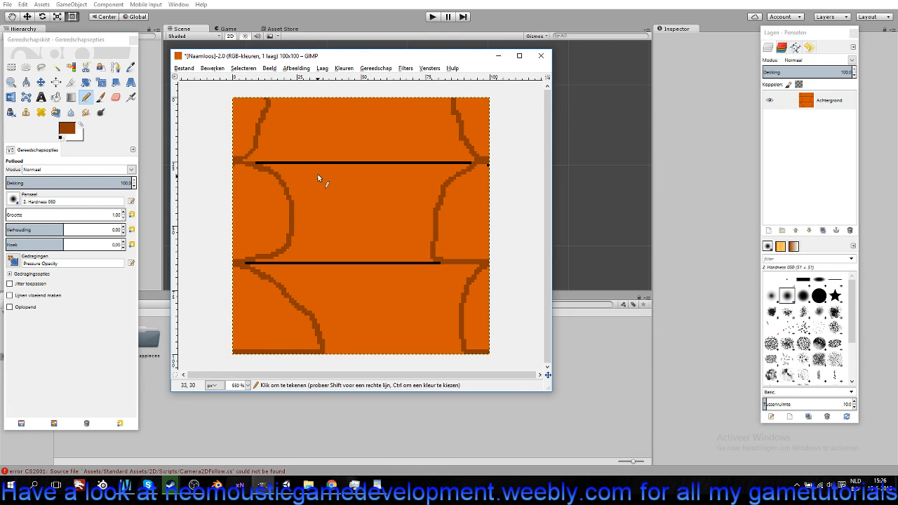
drag(316, 180, 318, 231)
scroll(317, 215, up, 1)
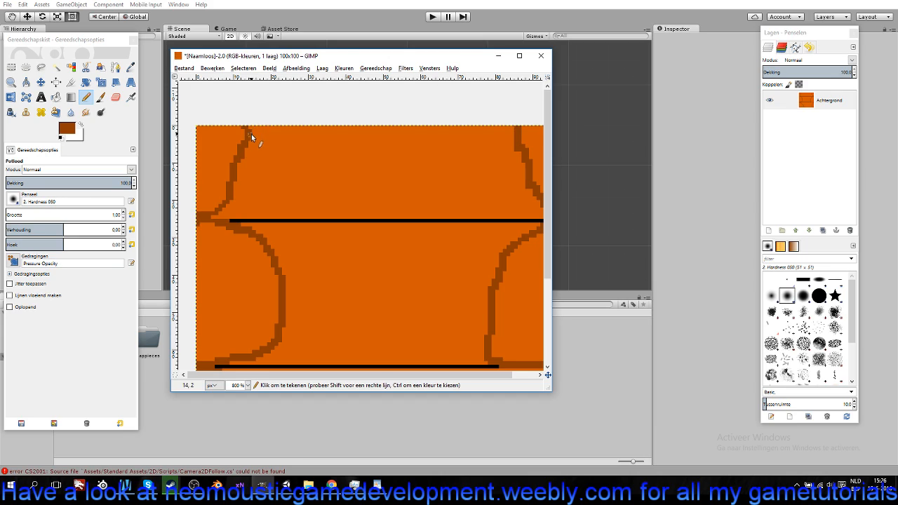
drag(254, 127, 255, 151)
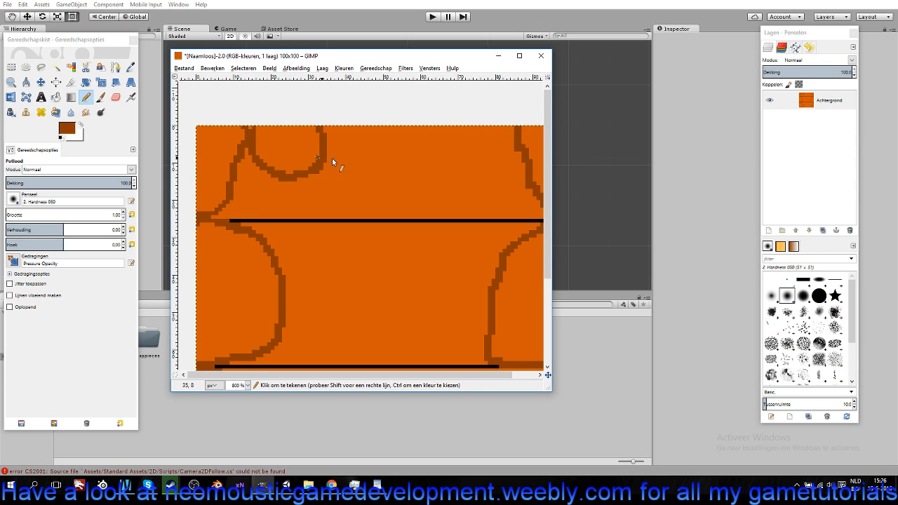
Draw a brown circle about 22 px wide beside the U shape in the top band and thicken its outline to about 2 px.
drag(353, 160, 325, 166)
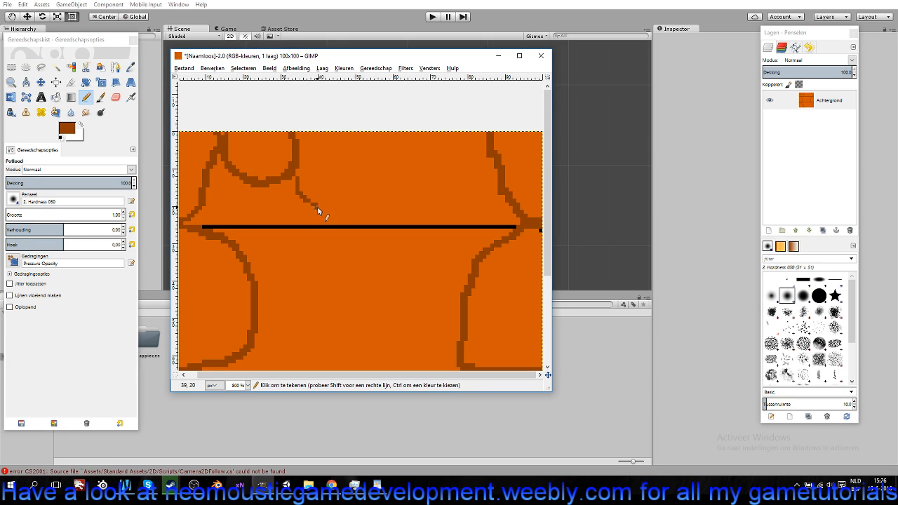
drag(374, 195, 377, 167)
click(315, 138)
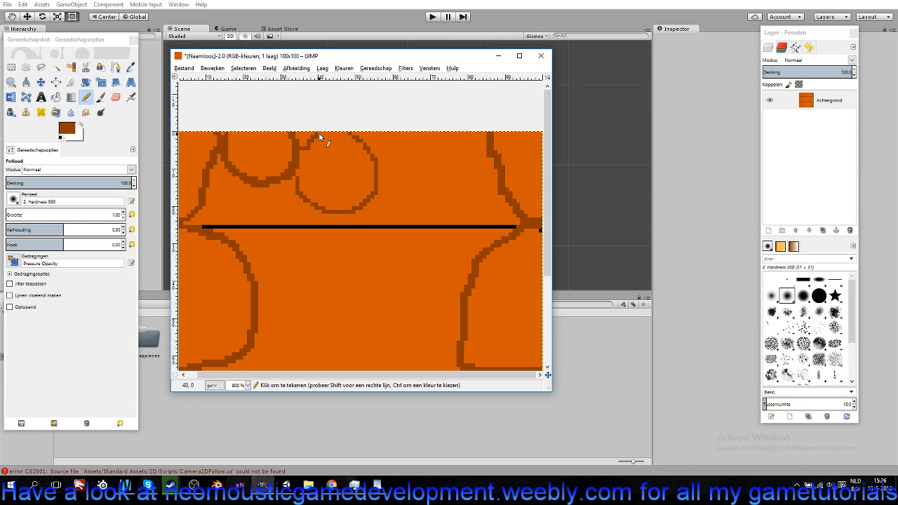
drag(311, 150, 302, 152)
mouse_move(300, 171)
mouse_down()
mouse_move(304, 192)
mouse_move(328, 207)
mouse_move(358, 203)
mouse_move(372, 186)
mouse_up()
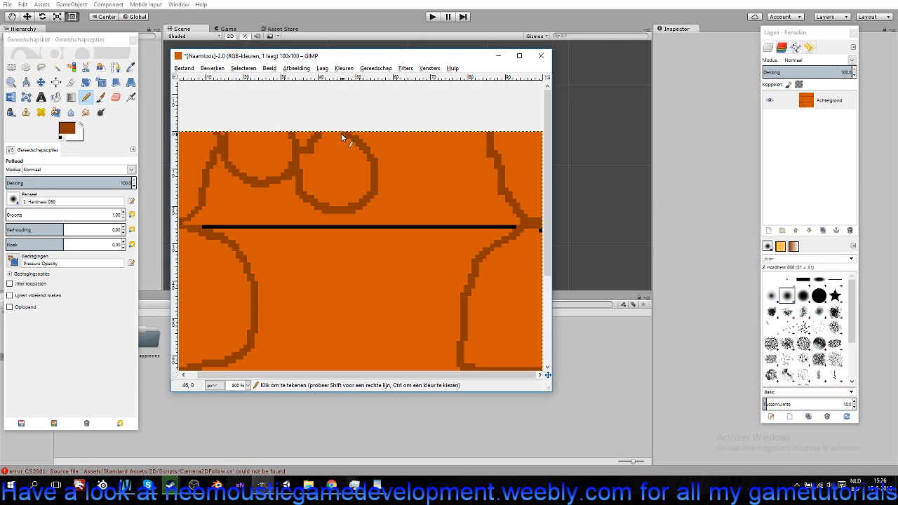
Draw brown lines along the tile's top edge across the left corner, the U shape and the right corner.
drag(295, 143, 351, 154)
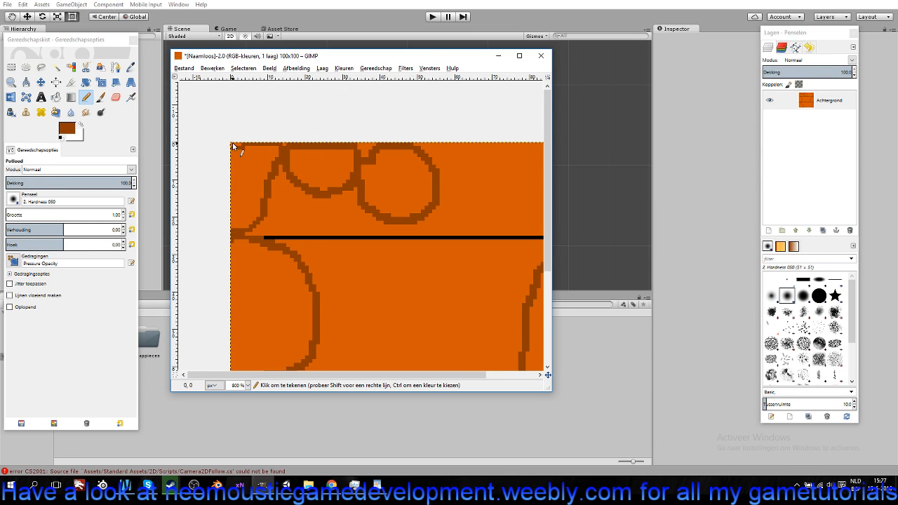
drag(248, 146, 281, 146)
drag(442, 180, 299, 182)
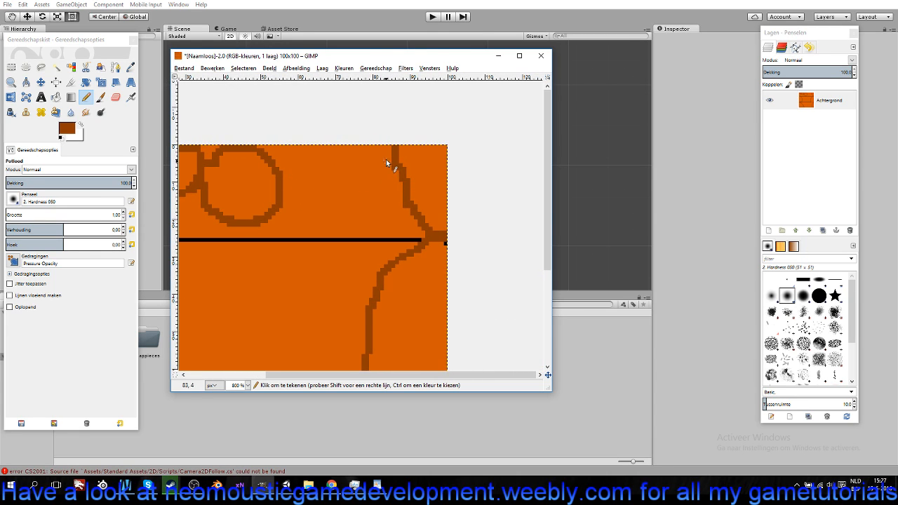
drag(400, 147, 442, 147)
Undo all the brown curves and black lines until only the plain orange tile is left.
scroll(441, 175, down, 6)
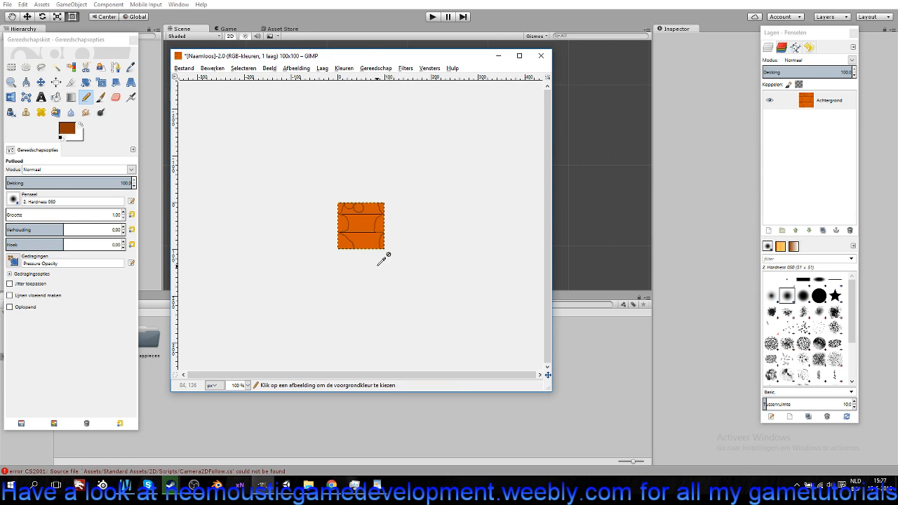
scroll(376, 256, up, 3)
scroll(371, 258, up, 3)
scroll(354, 228, up, 3)
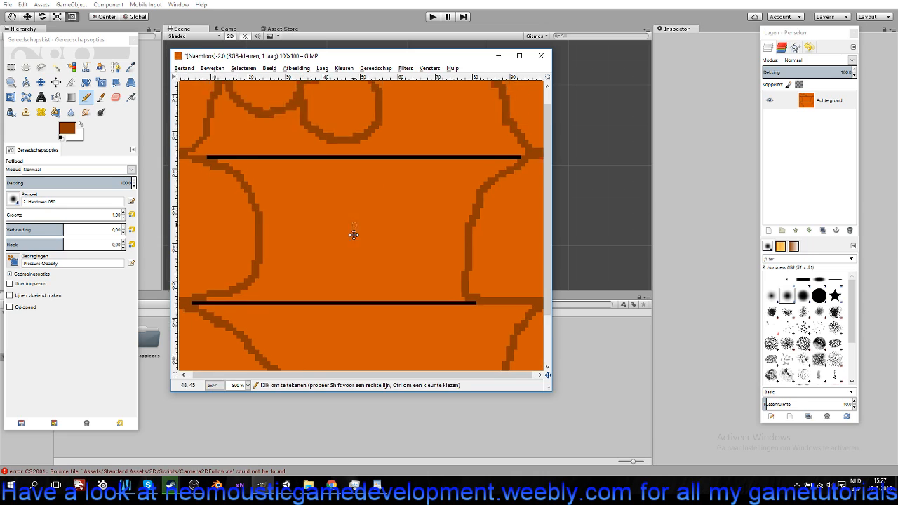
scroll(377, 237, down, 2)
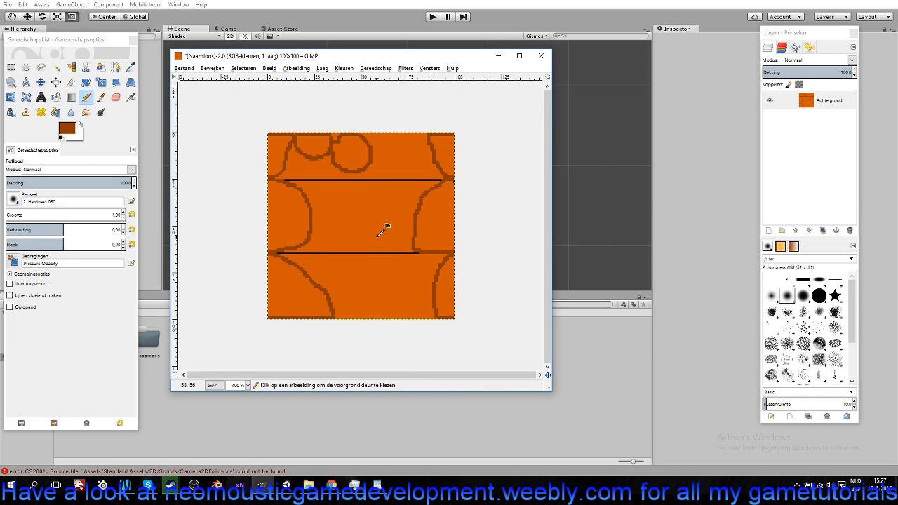
key(ctrl+z)
key(ctrl+z)
key(ctrl+z)
key(ctrl+z)
key(ctrl+z)
key(ctrl+z)
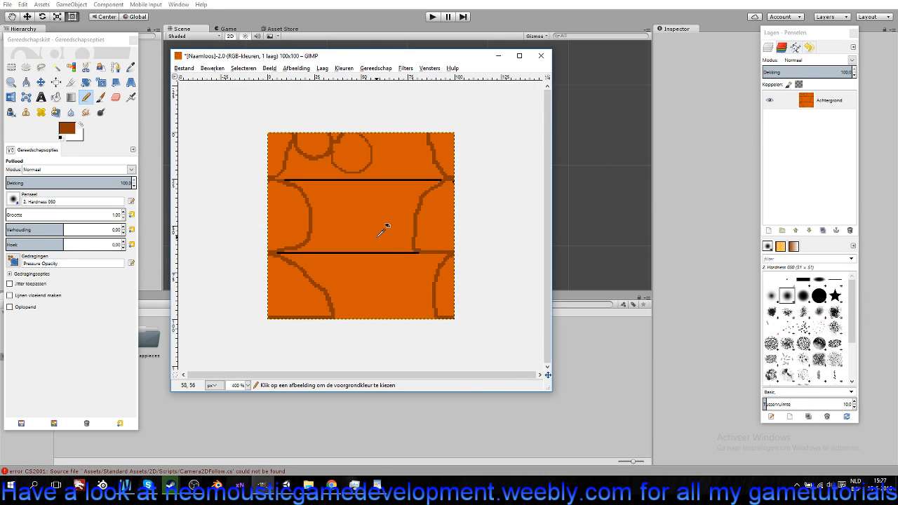
key(ctrl+z)
key(ctrl+z)
key(ctrl+z)
key(ctrl+z)
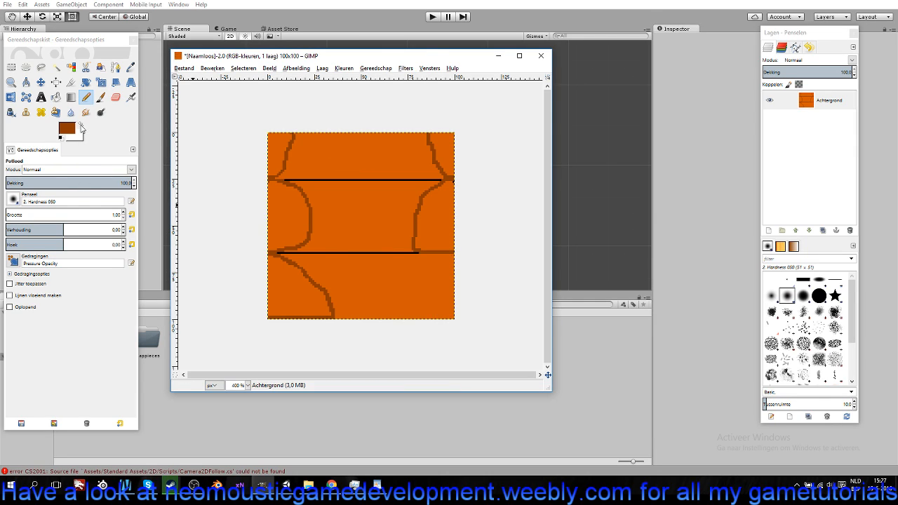
key(ctrl+z)
key(ctrl+z)
key(ctrl+z)
key(ctrl+z)
key(ctrl+z)
key(ctrl+z)
key(ctrl+z)
key(ctrl+z)
key(ctrl+z)
key(ctrl+z)
key(ctrl+z)
key(ctrl+z)
key(ctrl+z)
key(ctrl+z)
key(ctrl+z)
key(ctrl+z)
key(ctrl+z)
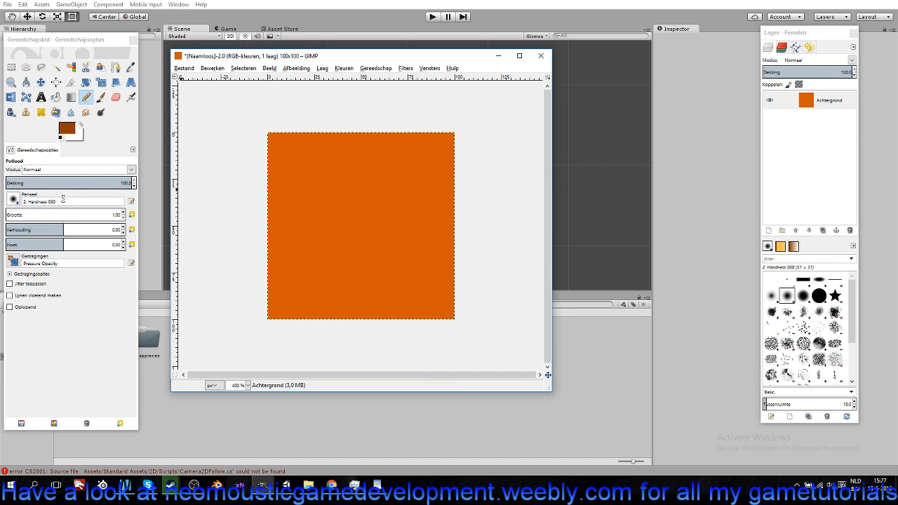
Set the pencil to the 2. Hardness 100 brush with a size of 50.
click(13, 200)
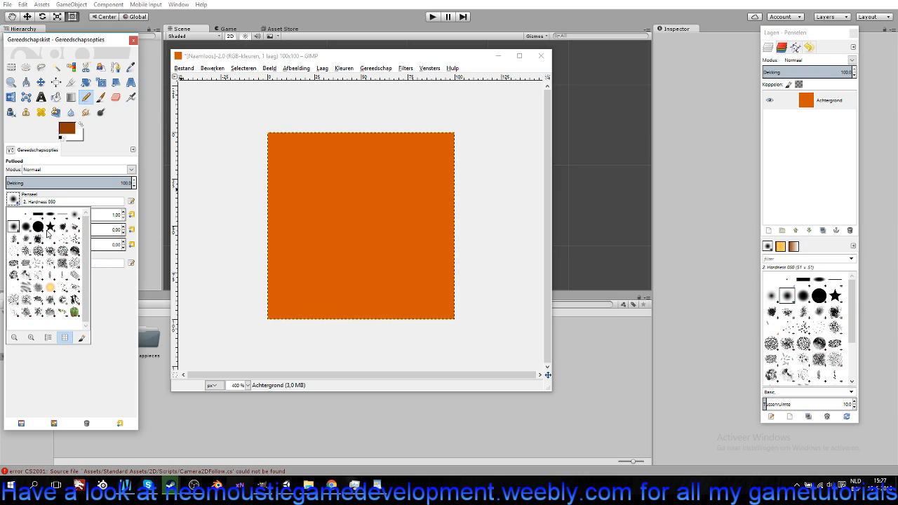
click(38, 227)
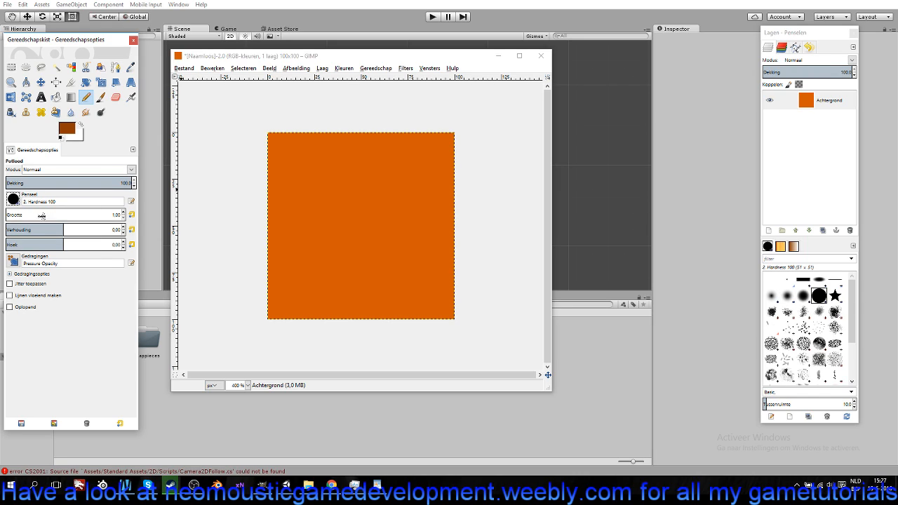
double_click(115, 215)
text(50)
key(Return)
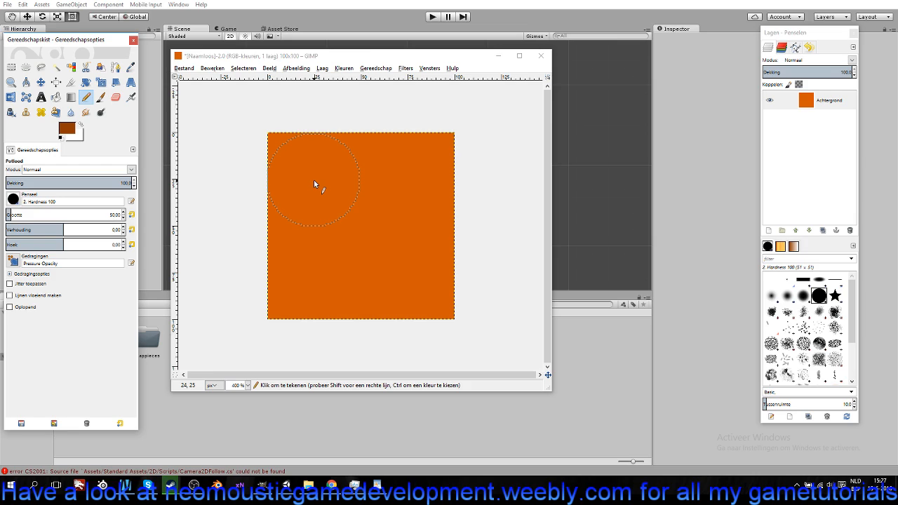
Paint two solid brown rounded shapes in the tile's top half, extending from the left and right edges and meeting at about x 57 px.
click(274, 180)
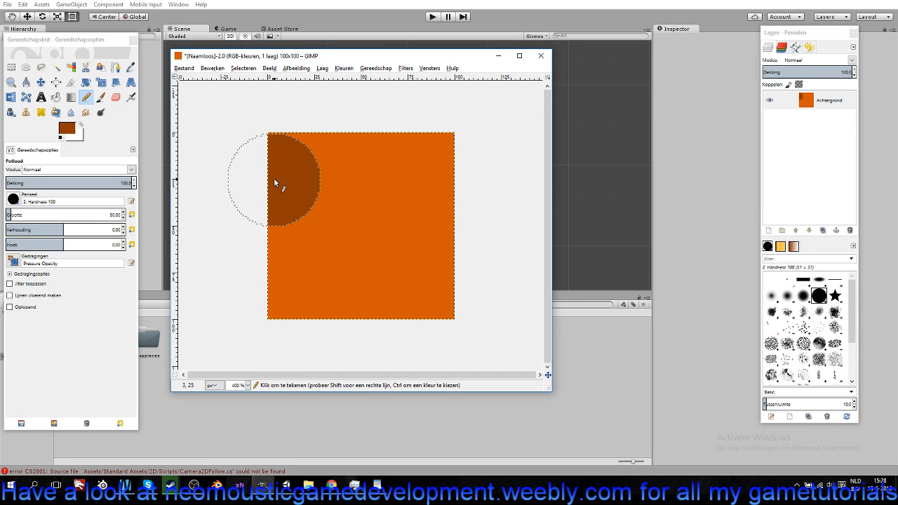
key(shift)
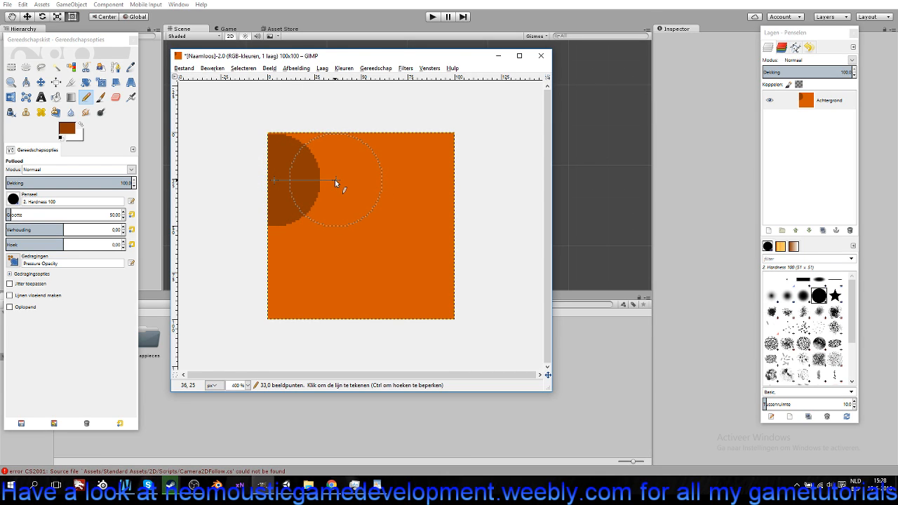
shift+click(335, 183)
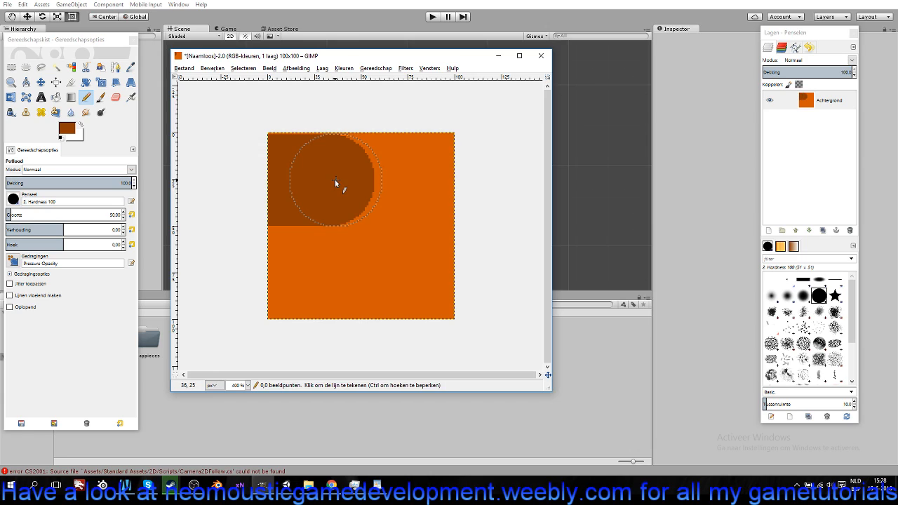
click(420, 181)
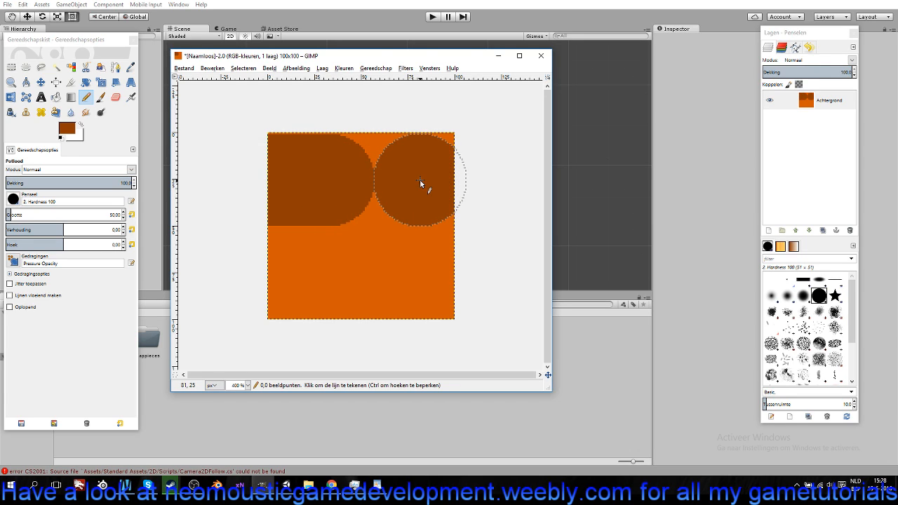
shift+click(456, 182)
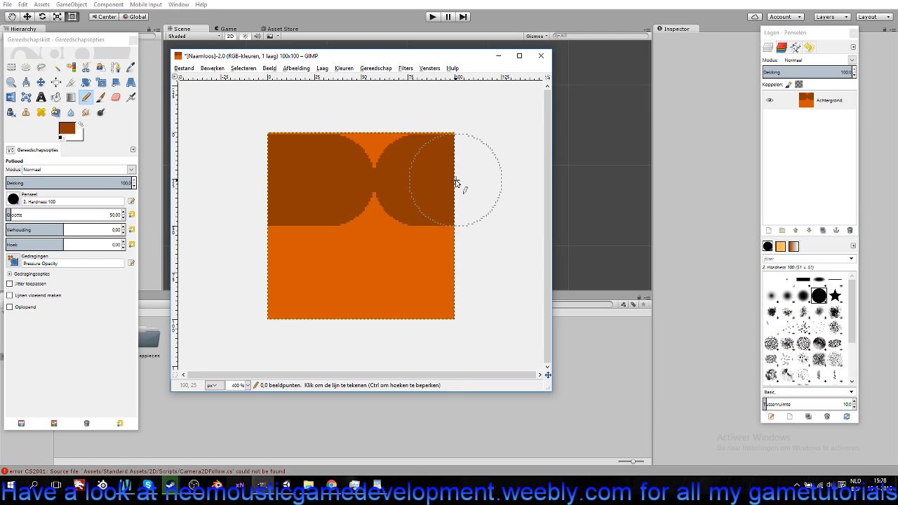
Paint a solid brown bar with rounded ends in the tile's bottom half, from about x 1 to 94 px.
click(316, 273)
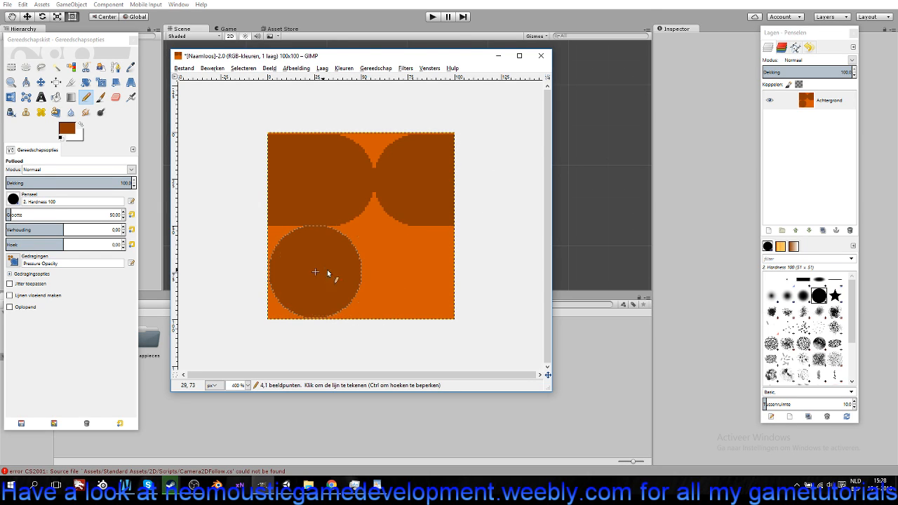
shift+click(407, 272)
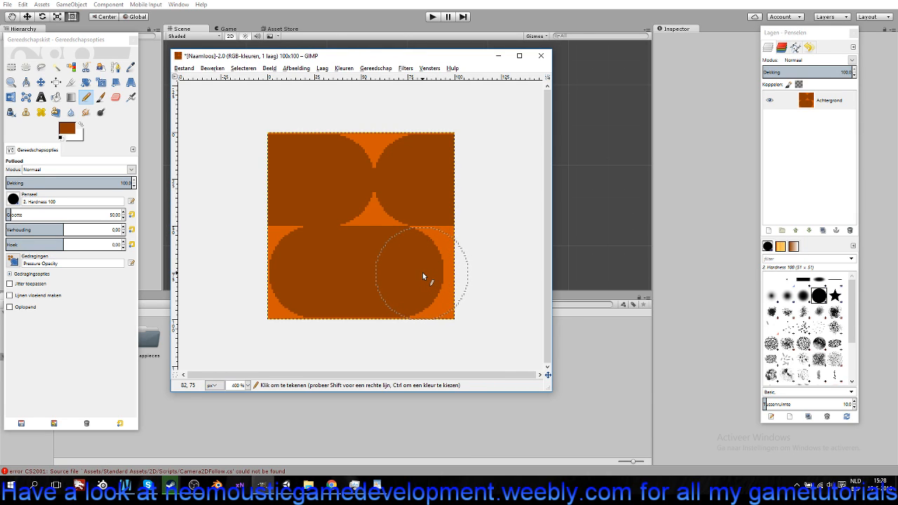
Redraw the brown bar in the tile's bottom half so its right end reaches about x 98 px.
key(ctrl+z)
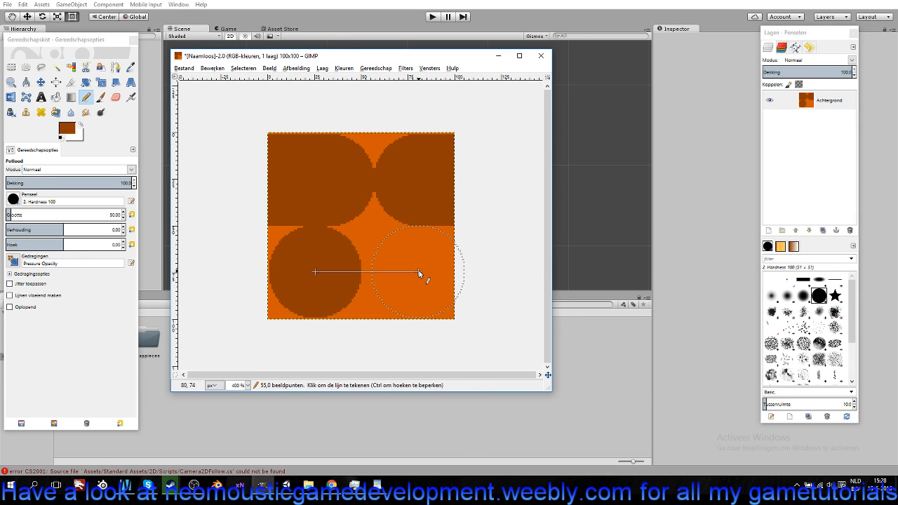
shift+click(419, 273)
key(ctrl+z)
shift+click(413, 271)
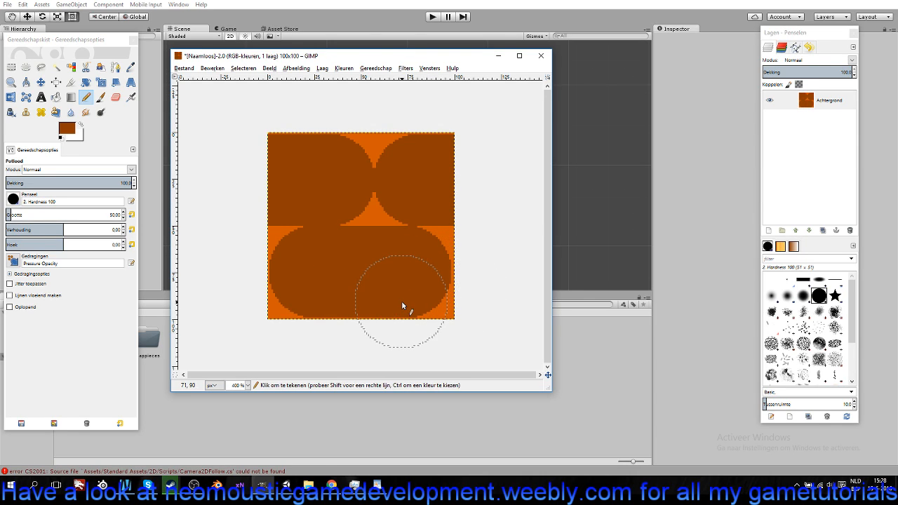
scroll(401, 301, down, 3)
scroll(397, 271, up, 2)
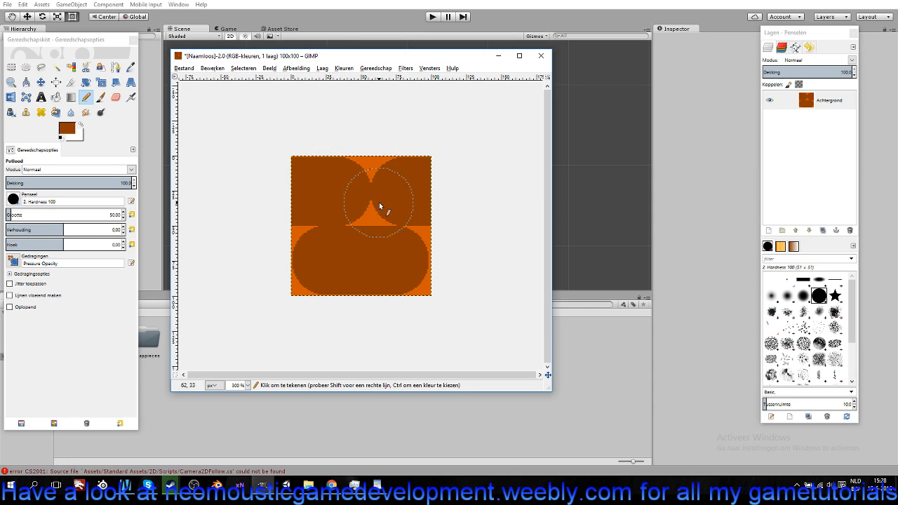
Set the pencil size to 8 and fill out the bottom bar's upper-right corner with straight brown strokes.
click(124, 214)
click(124, 218)
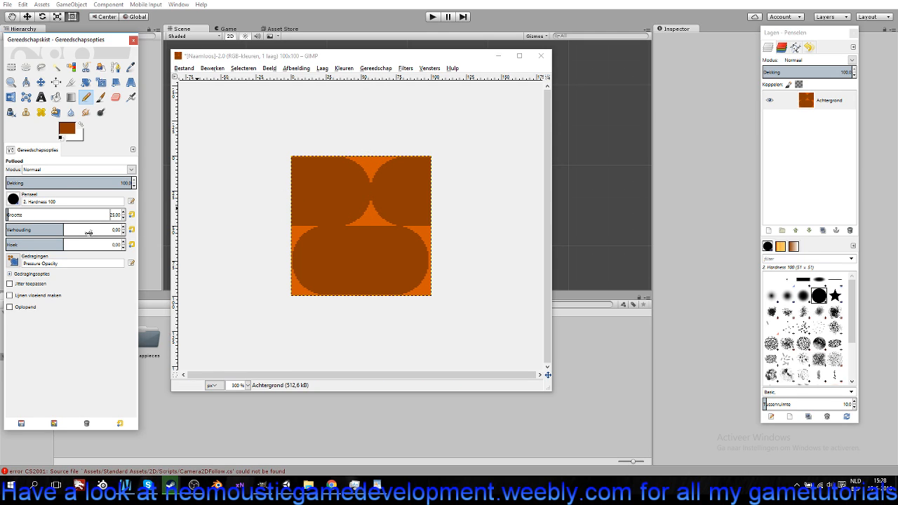
click(123, 219)
key(shift)
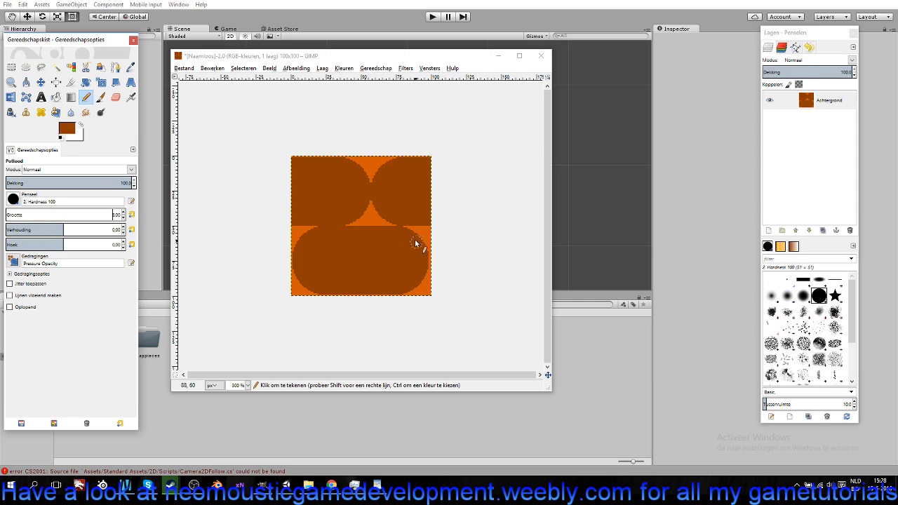
scroll(427, 258, up, 2)
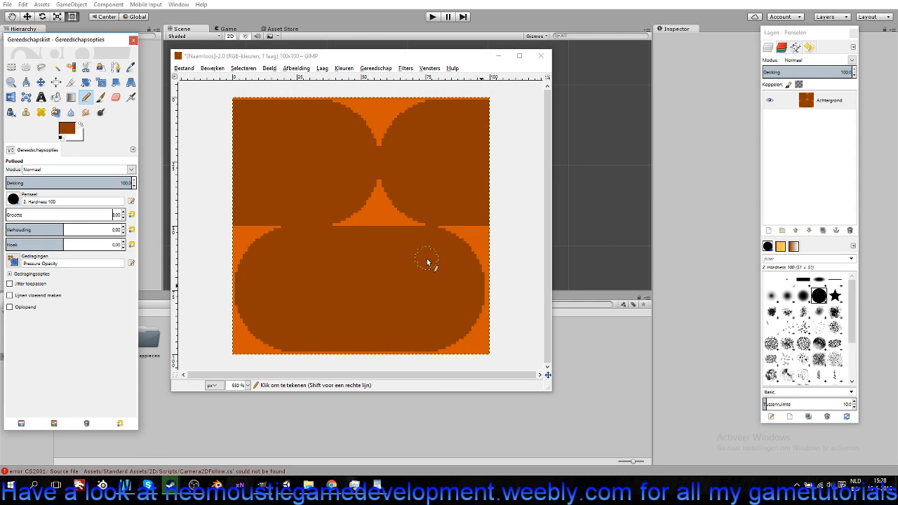
click(475, 291)
key(shift)
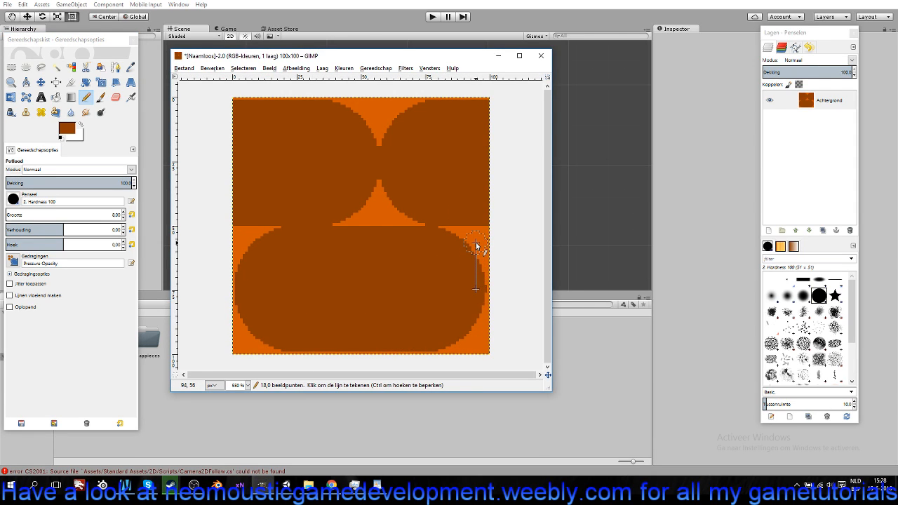
shift+click(475, 242)
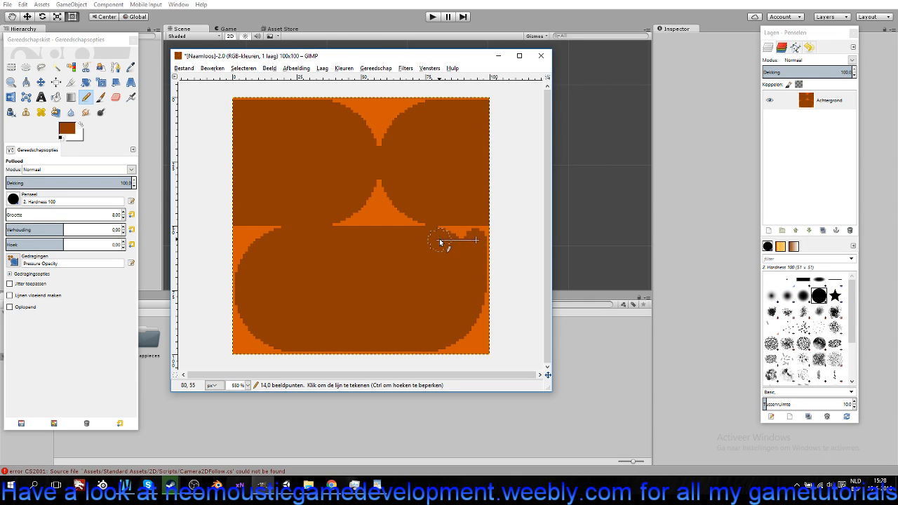
shift+click(437, 240)
Square off the bottom bar's lower-right corner with straight brown strokes along its right and bottom edges.
scroll(447, 253, down, 3)
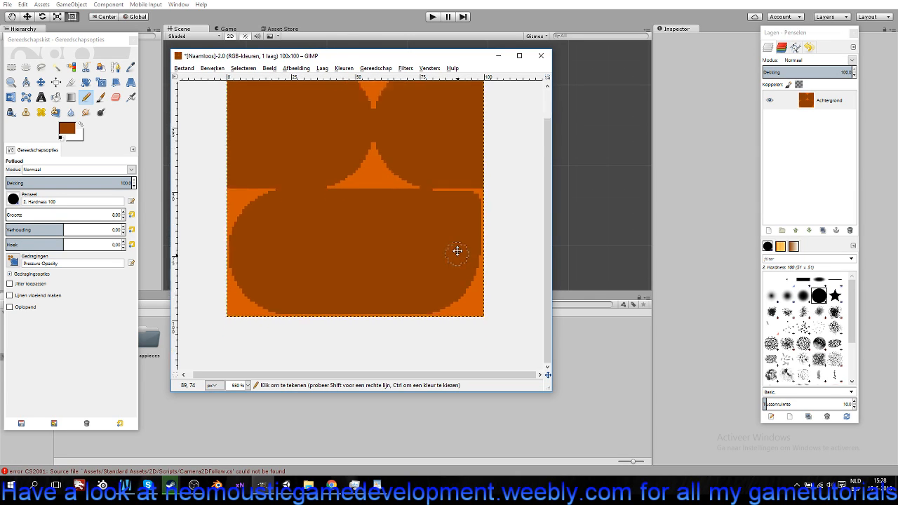
click(469, 219)
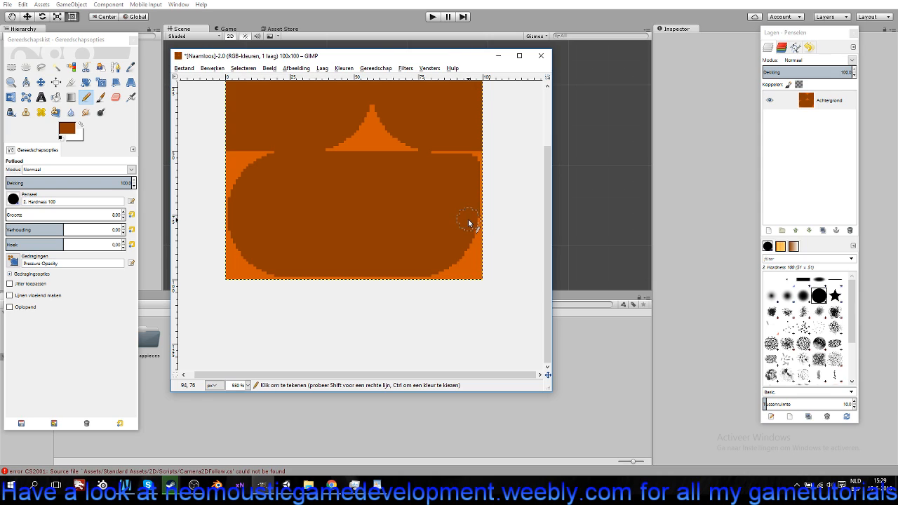
shift+click(468, 265)
shift+click(430, 265)
Square off the bottom bar's two left corners with straight brown strokes, leaving a thin orange edge.
scroll(353, 232, left, 3)
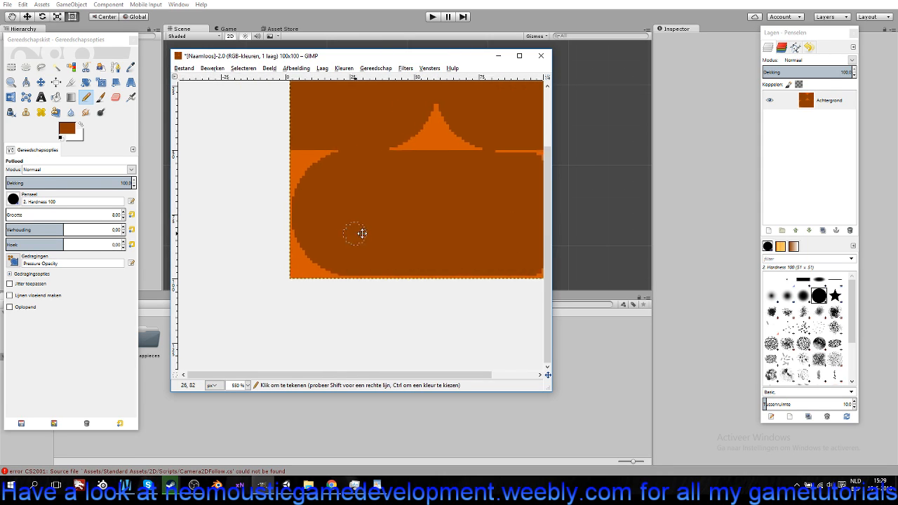
click(371, 269)
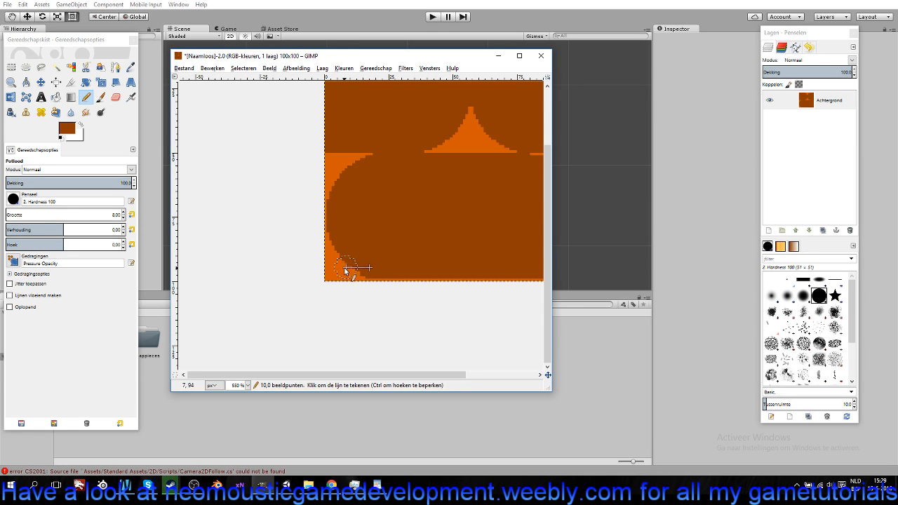
shift+click(337, 266)
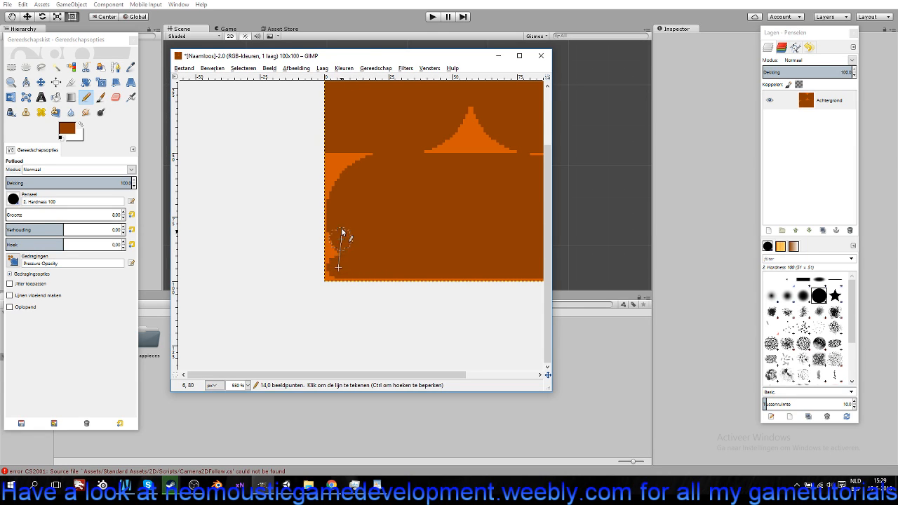
shift+click(339, 168)
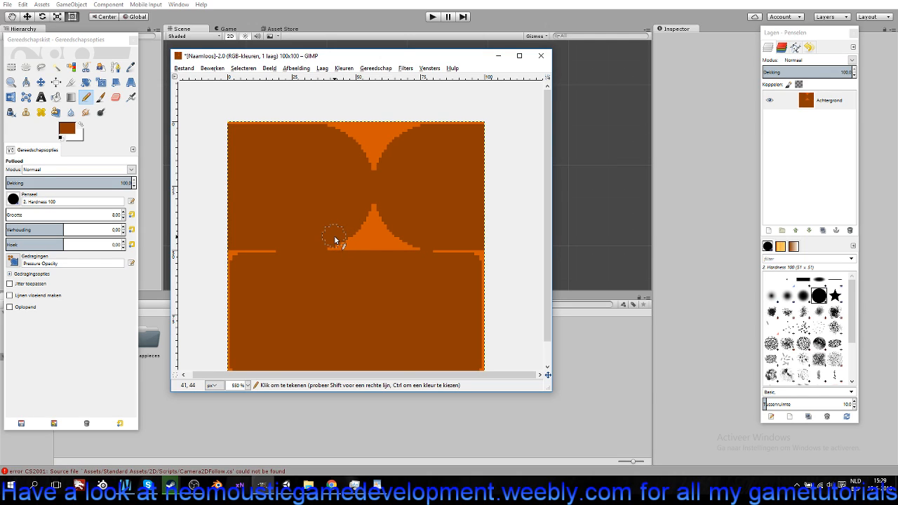
Square off the right-hand corners of the top-left brown shape with straight brown strokes.
key(shift)
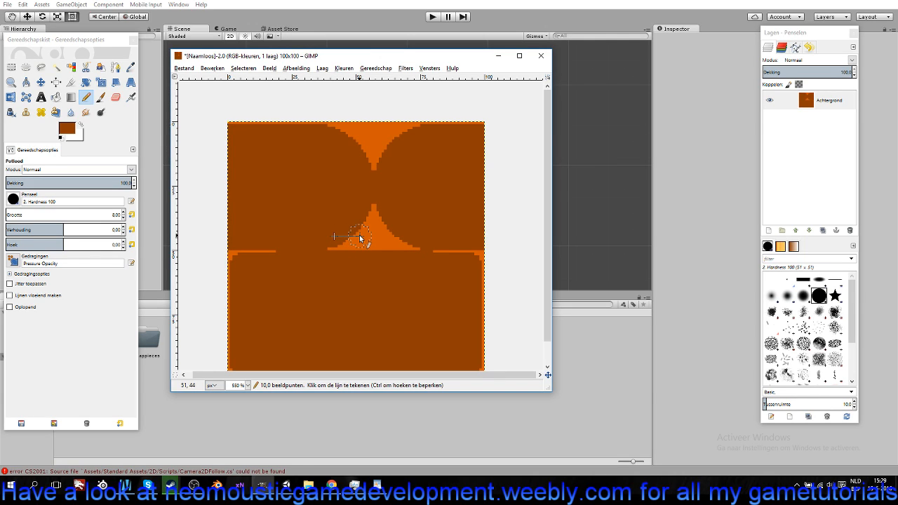
shift+click(359, 235)
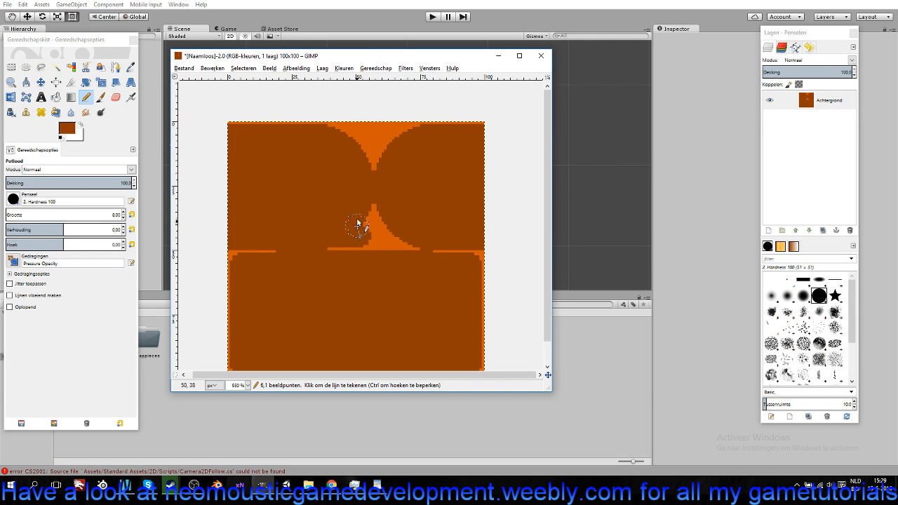
shift+click(361, 140)
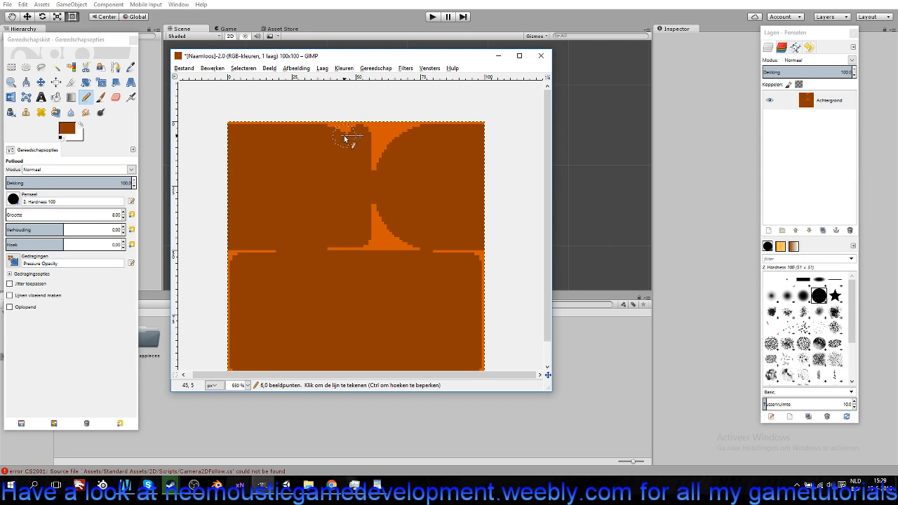
shift+click(330, 138)
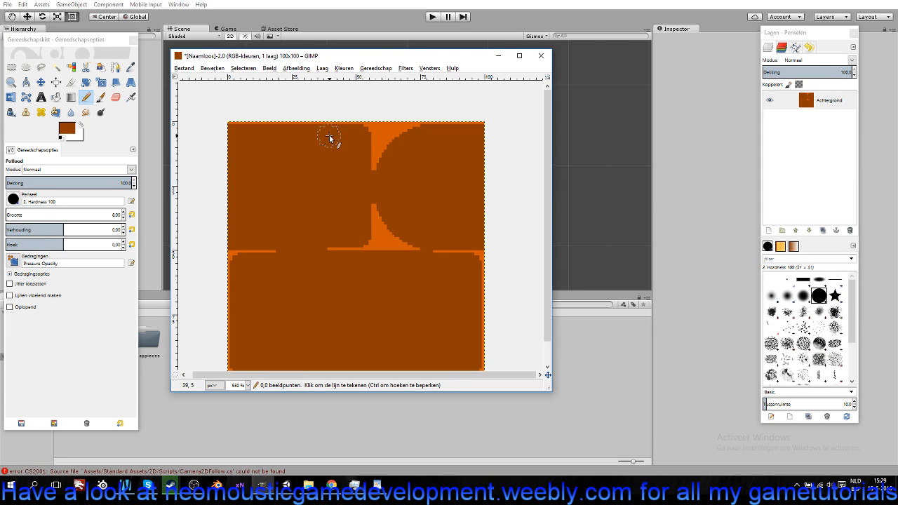
Square off the left-hand corners of the top-right brown shape, keeping a thin orange joint beside it.
shift+click(417, 136)
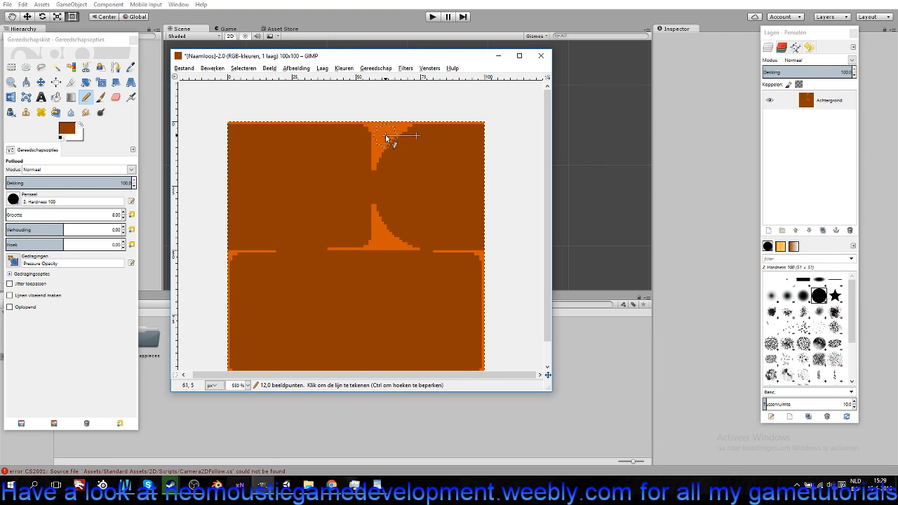
shift+click(386, 138)
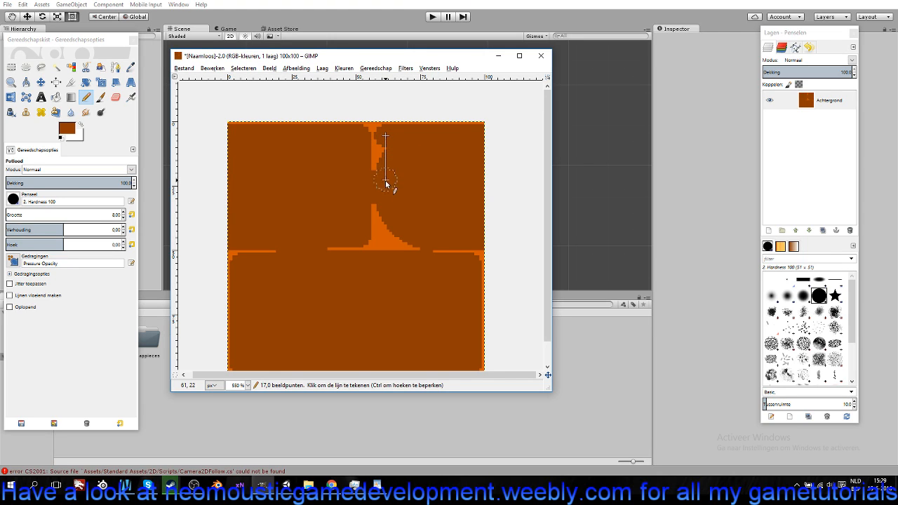
shift+click(385, 237)
shift+click(424, 237)
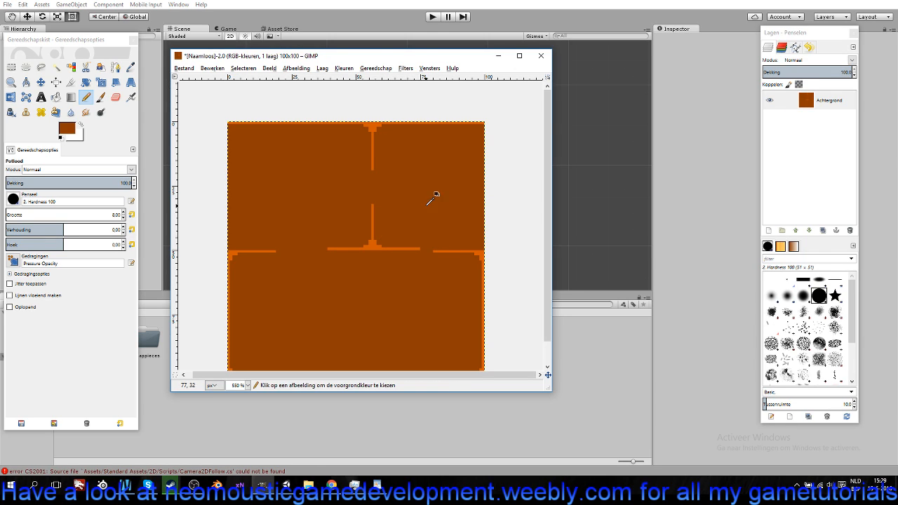
Pick the tile's orange, set the pencil size to 1, and close the gaps in the horizontal joint with straight lines.
scroll(424, 210, down, 4)
scroll(377, 272, up, 4)
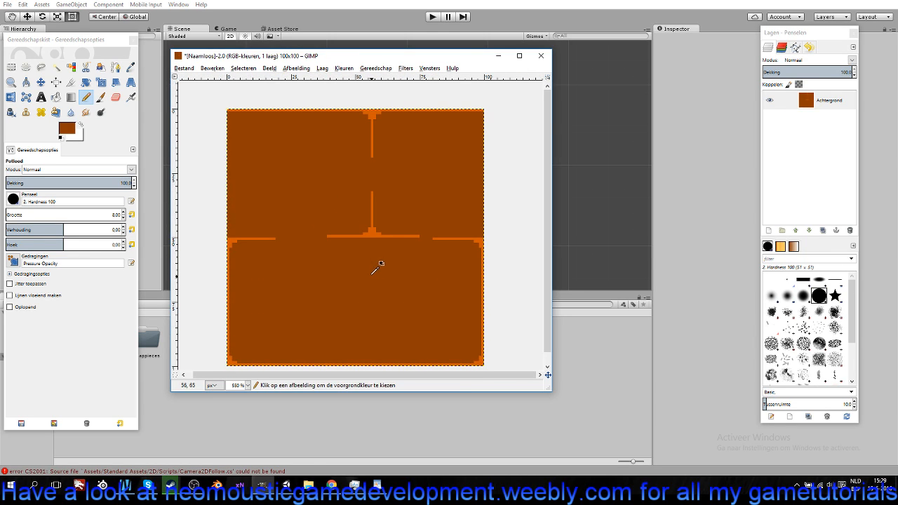
click(373, 223)
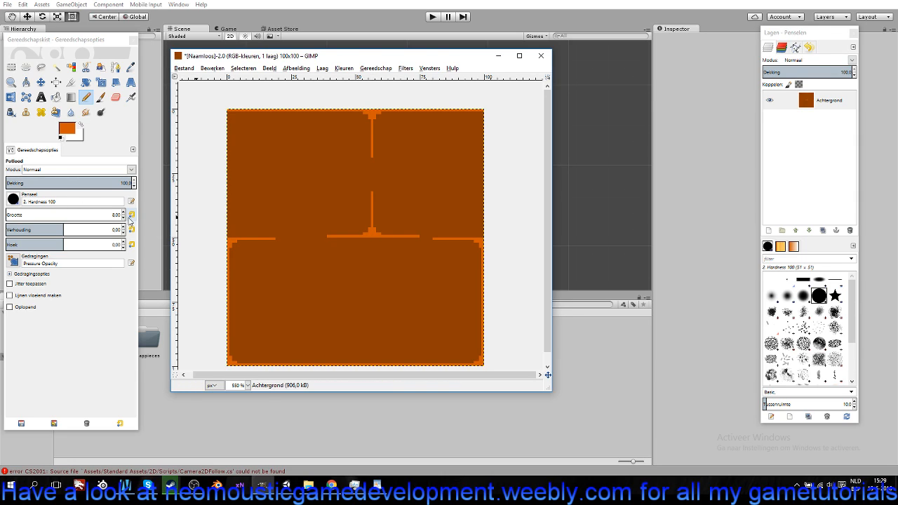
click(125, 218)
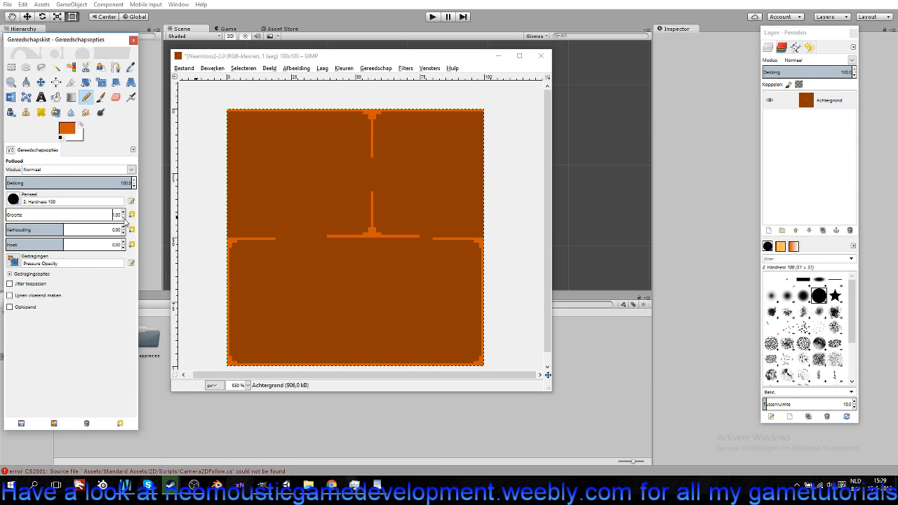
shift+click(327, 237)
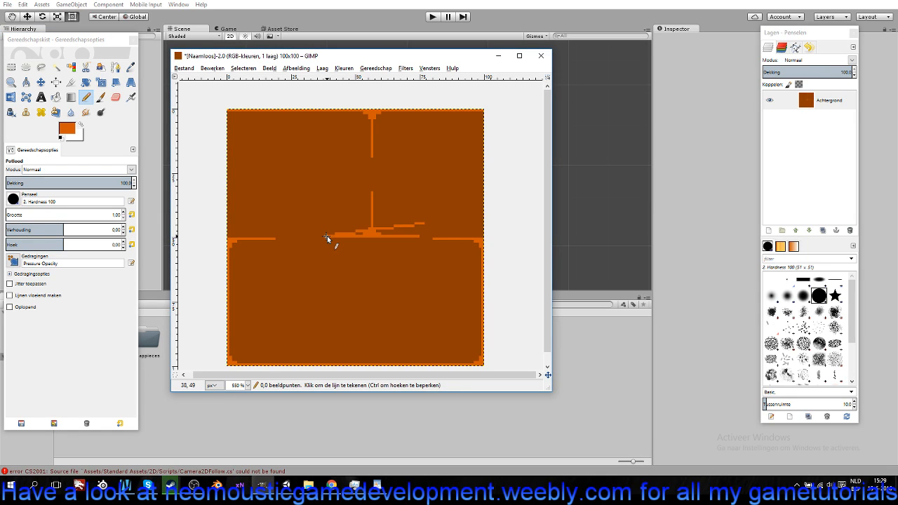
key(ctrl+z)
shift+click(302, 238)
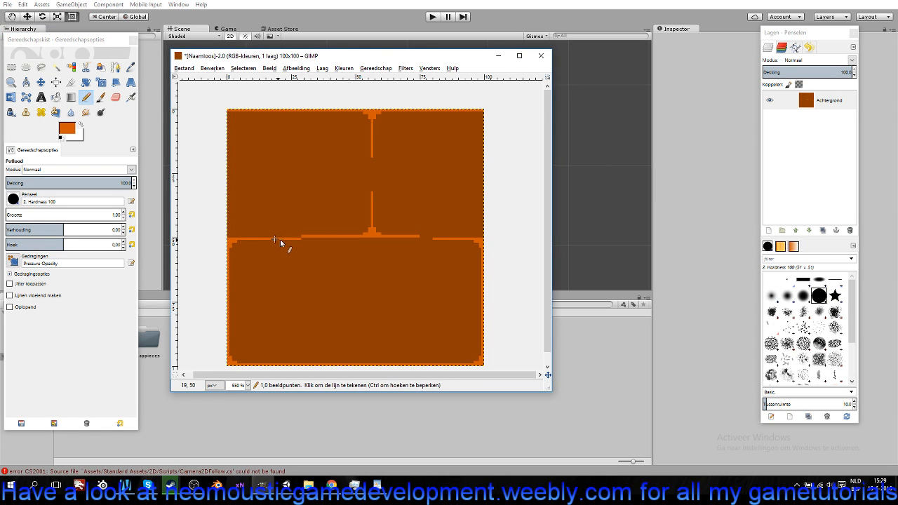
shift+click(434, 238)
Draw a straight 1 px orange line closing the gap in the vertical joint between the two top bricks.
click(372, 219)
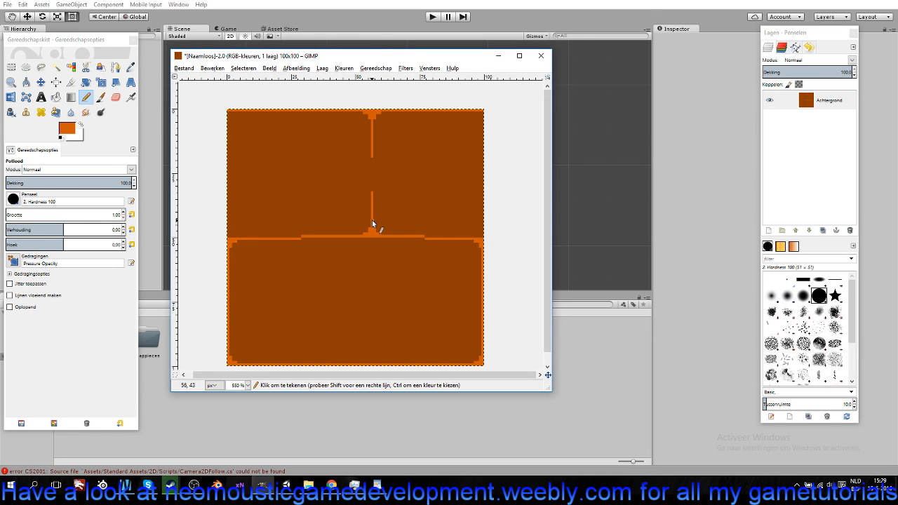
shift+click(372, 150)
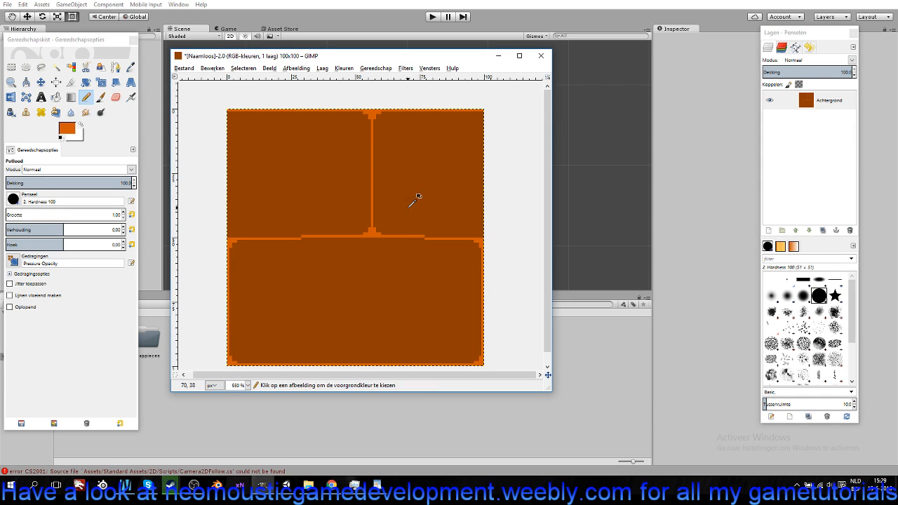
scroll(415, 200, down, 5)
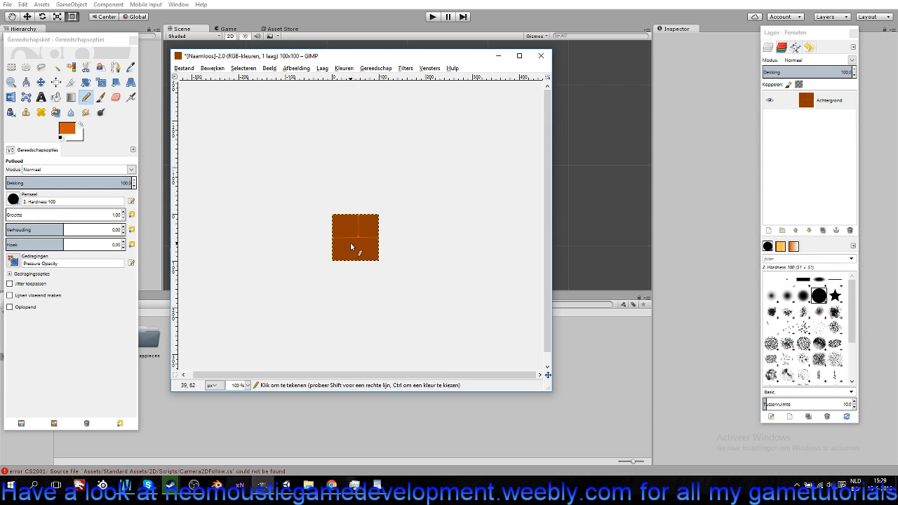
scroll(366, 250, up, 3)
scroll(366, 249, up, 1)
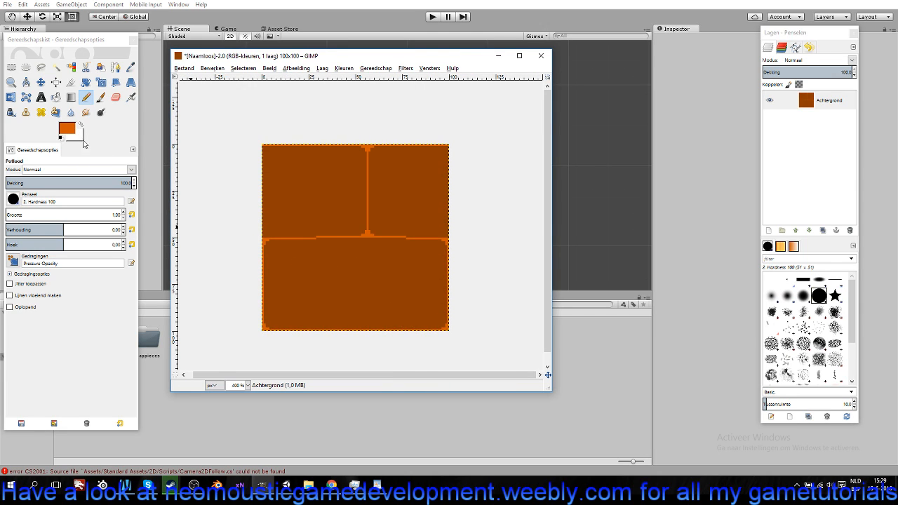
Change the foreground colour to white (ffffff) and set the pencil's opacity to 20.
ctrl+click(316, 204)
click(66, 132)
click(67, 132)
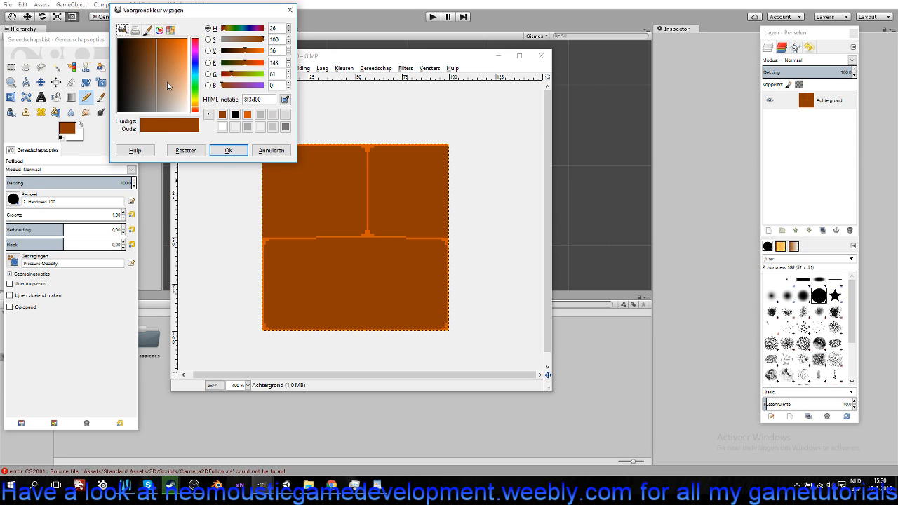
drag(177, 84, 118, 39)
click(90, 185)
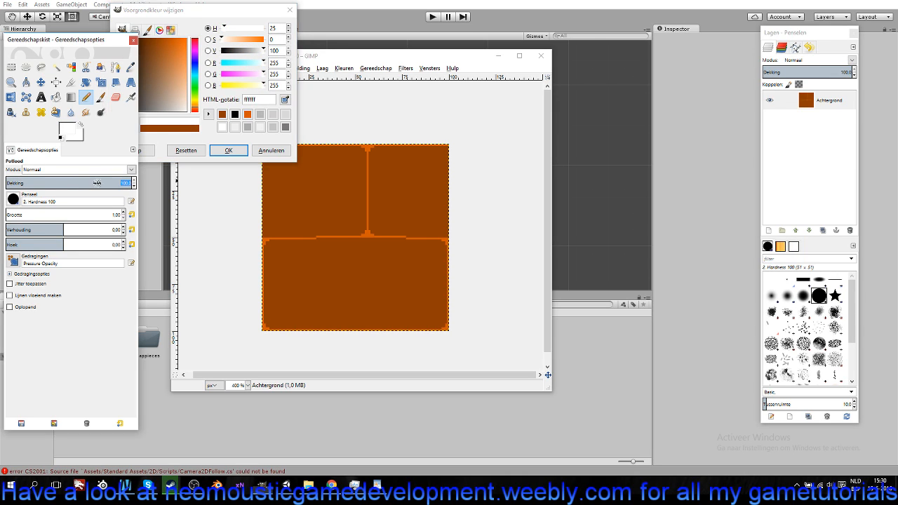
drag(77, 183, 21, 183)
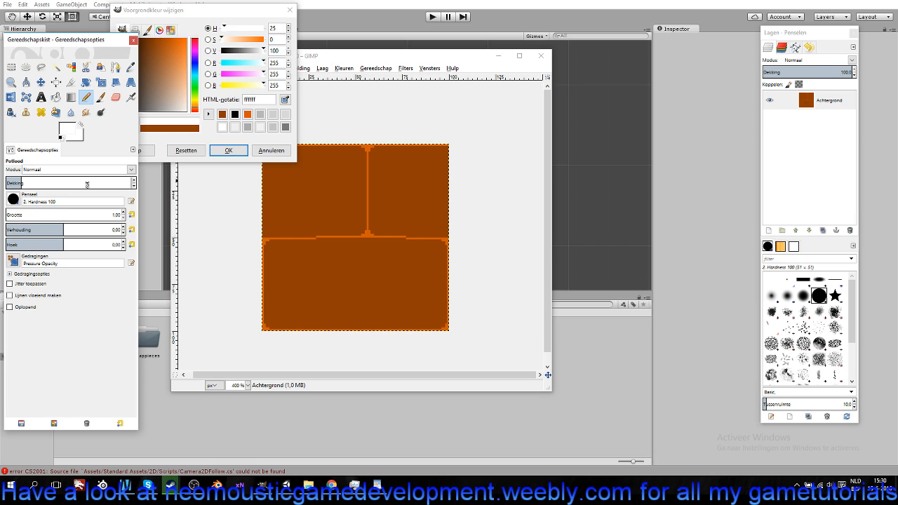
text(20)
key(Return)
click(230, 150)
Try a faint white horizontal stroke about 20 px long inside the top-left brick.
drag(298, 206, 336, 206)
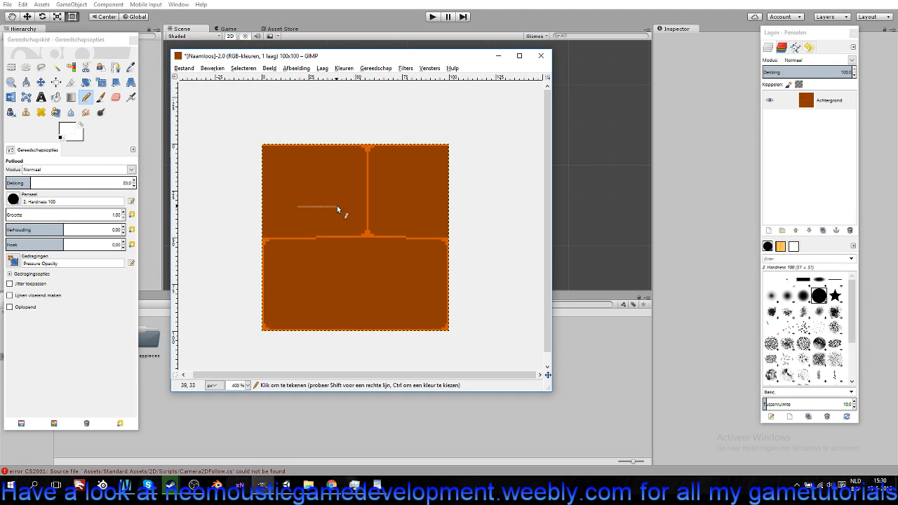
key(ctrl+z)
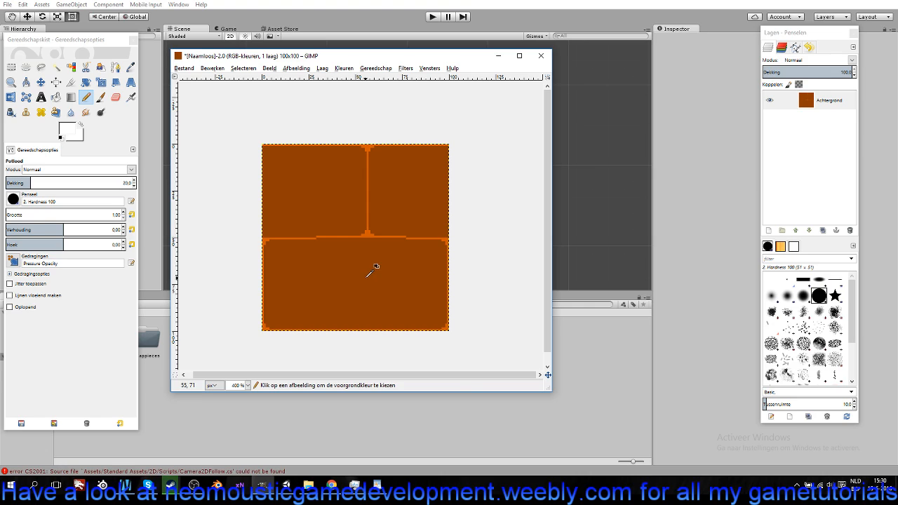
Set the Pencil tool's brush size to 5.
click(123, 217)
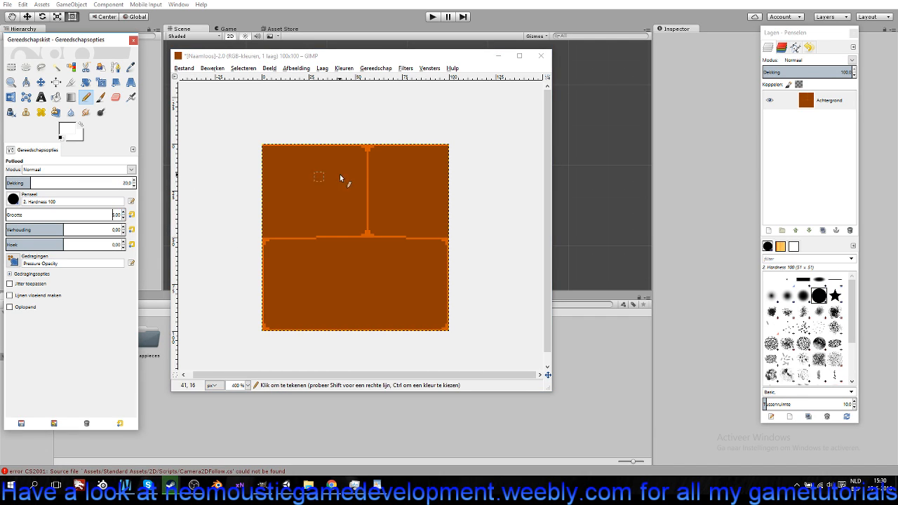
scroll(309, 217, down, 4)
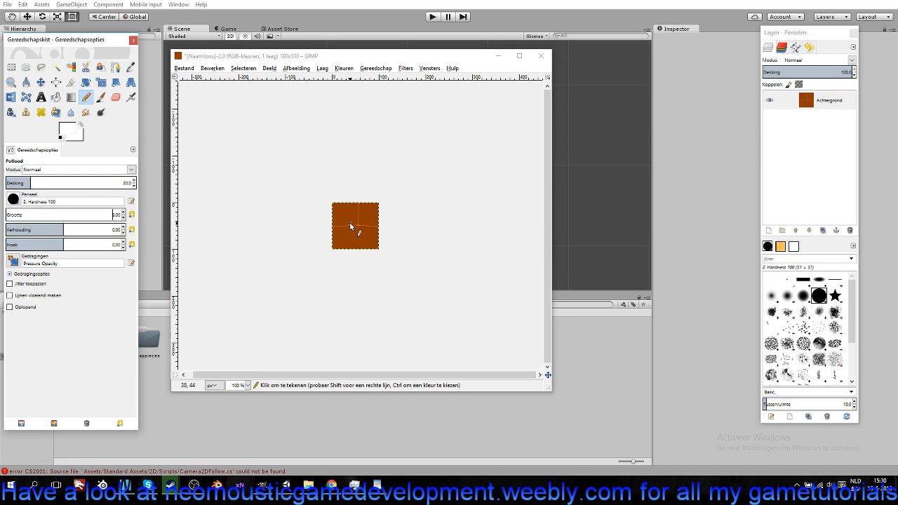
scroll(350, 222, up, 5)
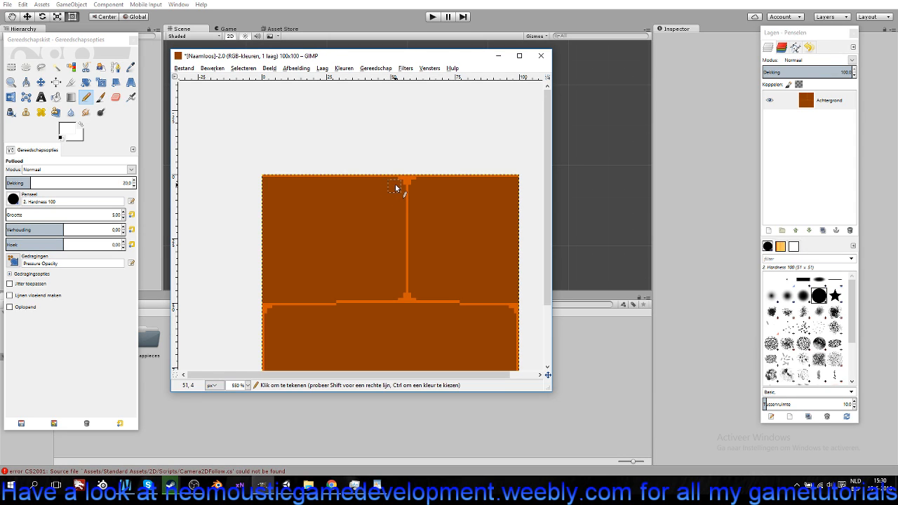
click(396, 181)
shift+click(268, 184)
drag(432, 199, 388, 198)
key(ctrl+z)
key(ctrl+z)
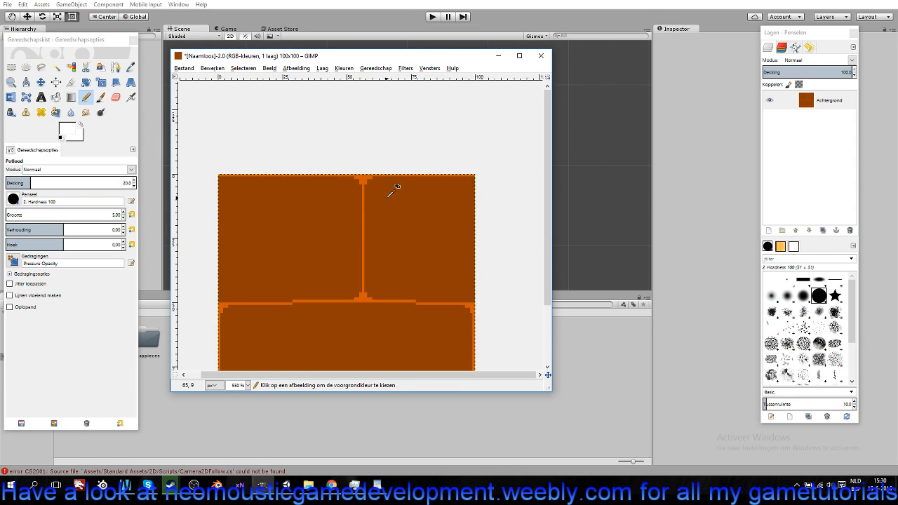
Add a transparent 100 × 100 px layer named Lighting above the background layer.
right_click(809, 138)
click(816, 120)
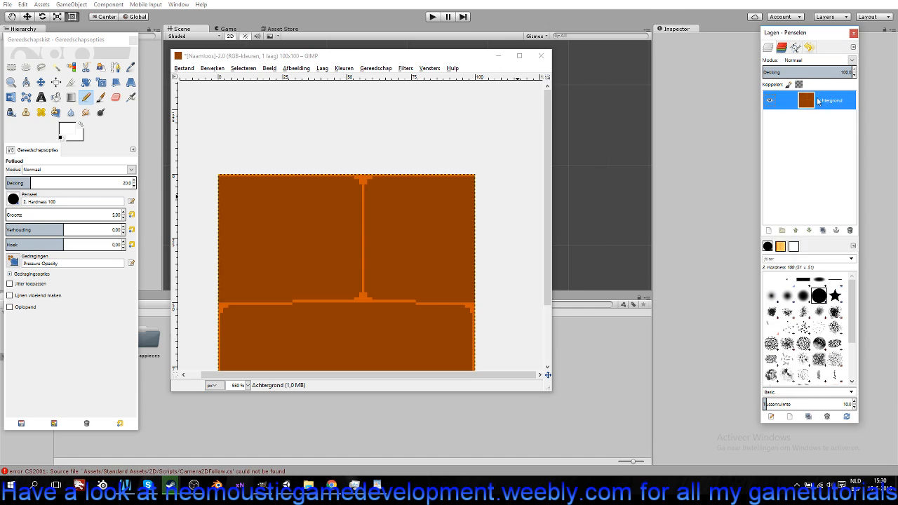
right_click(813, 141)
click(784, 160)
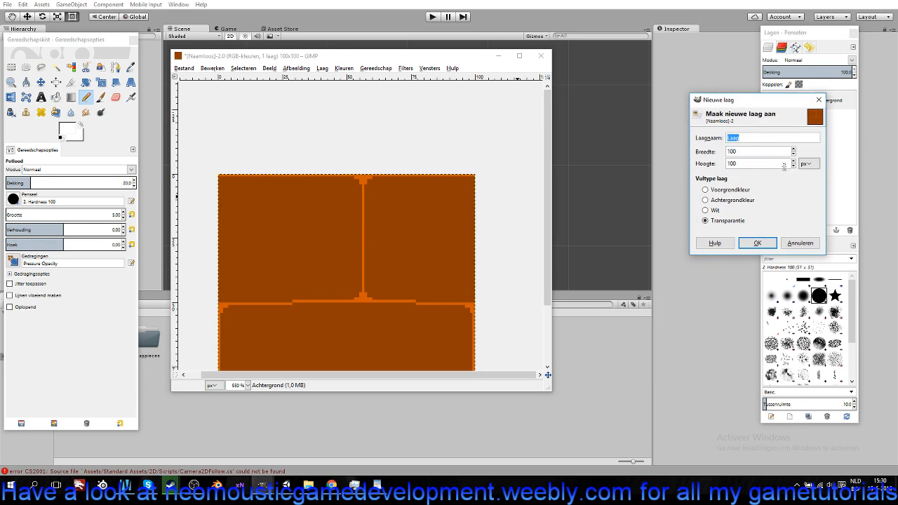
text(Lighting)
click(757, 242)
Add a transparent 100 × 100 px layer named Shadow and make the Lighting layer active.
right_click(792, 180)
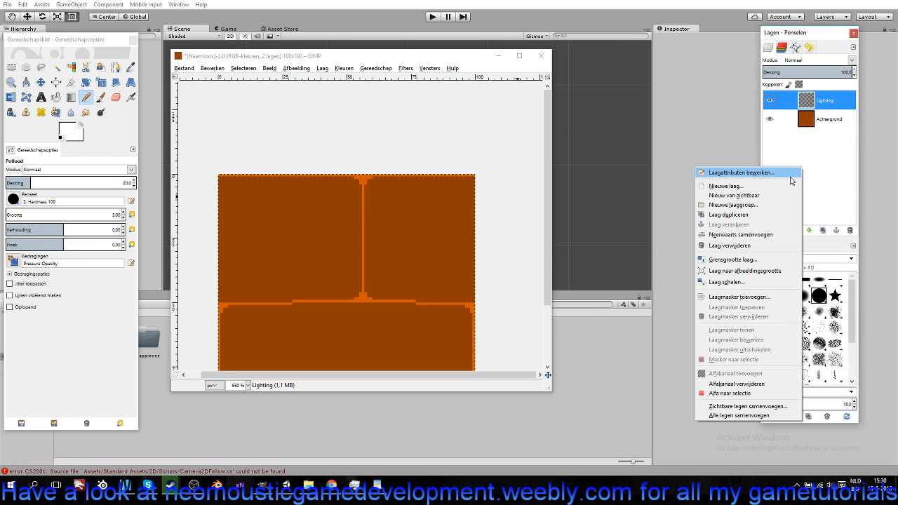
click(785, 187)
text(Shadow)
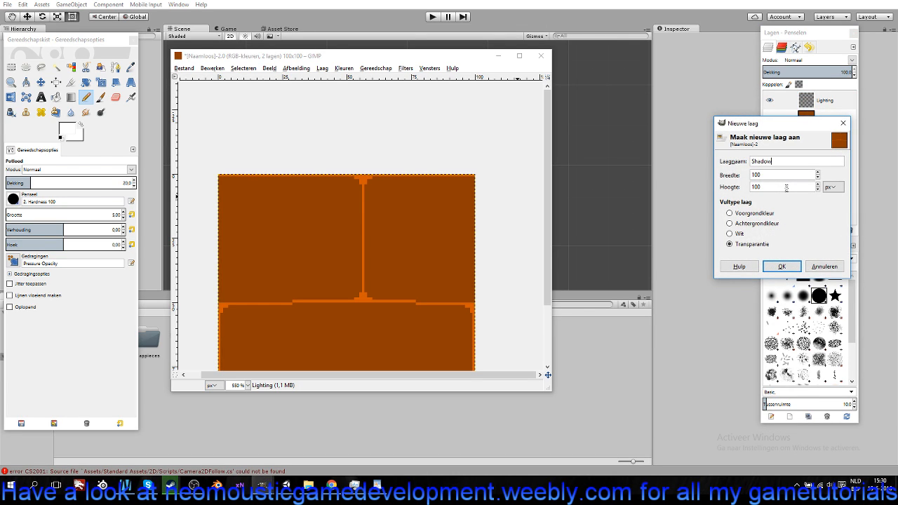
key(Return)
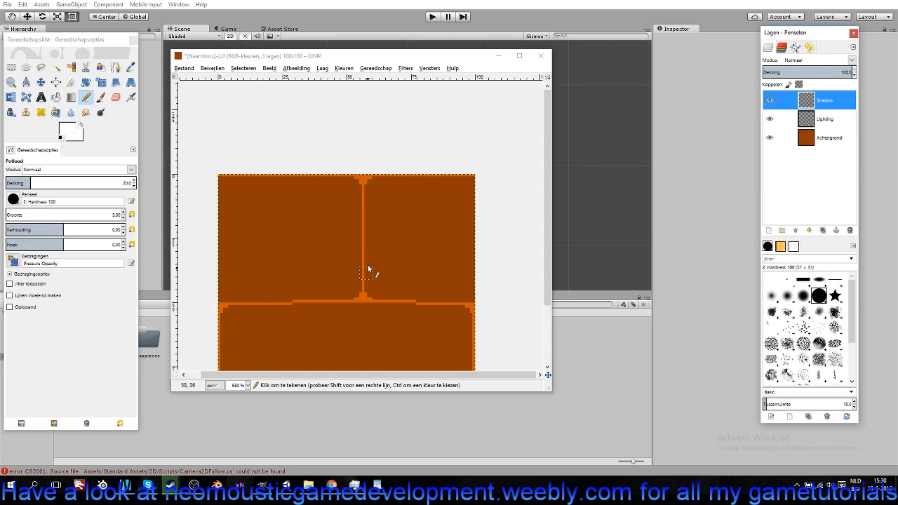
click(826, 120)
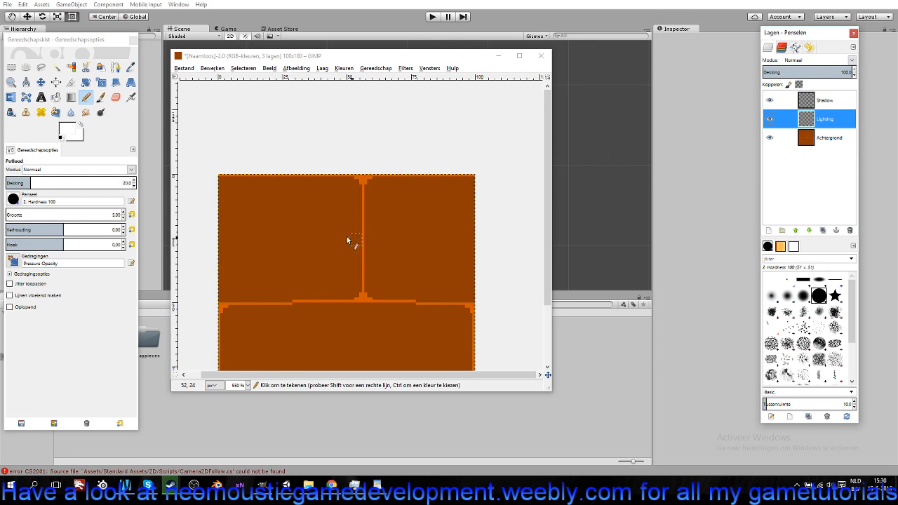
click(223, 183)
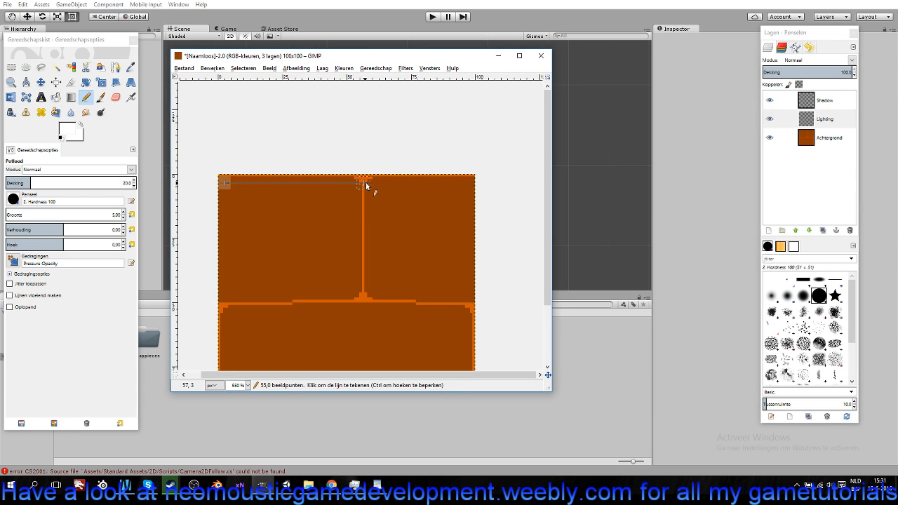
shift+click(474, 184)
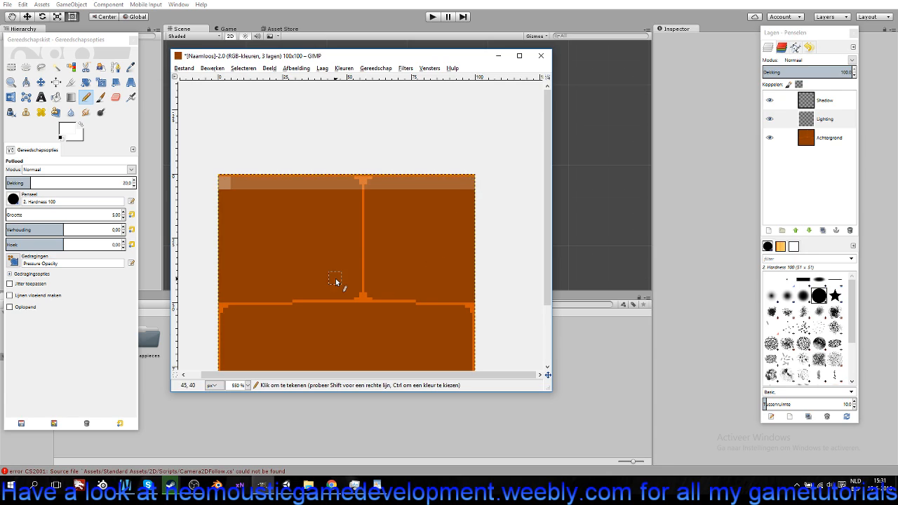
scroll(337, 284, down, 1)
key(ctrl+z)
key(ctrl+z)
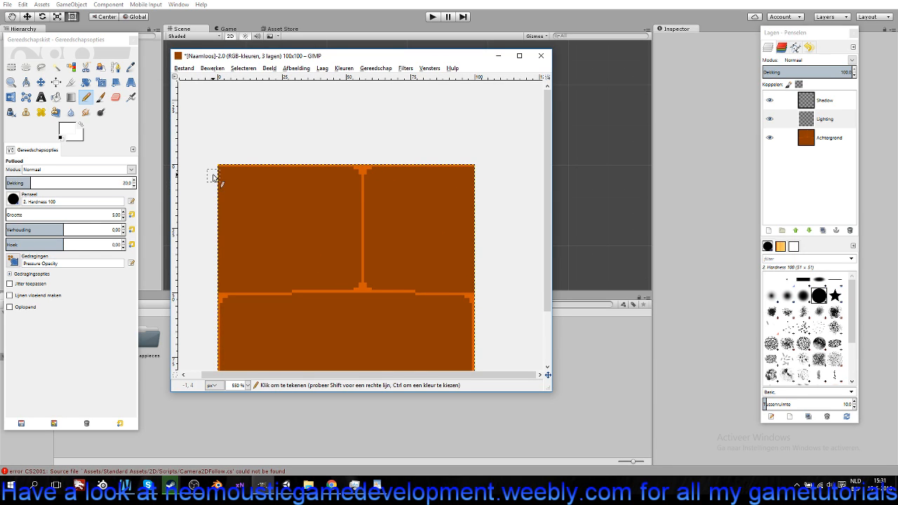
Draw straight white highlight bands at 20 pencil opacity along the top edges of both brick rows on the Lighting layer.
shift+click(483, 175)
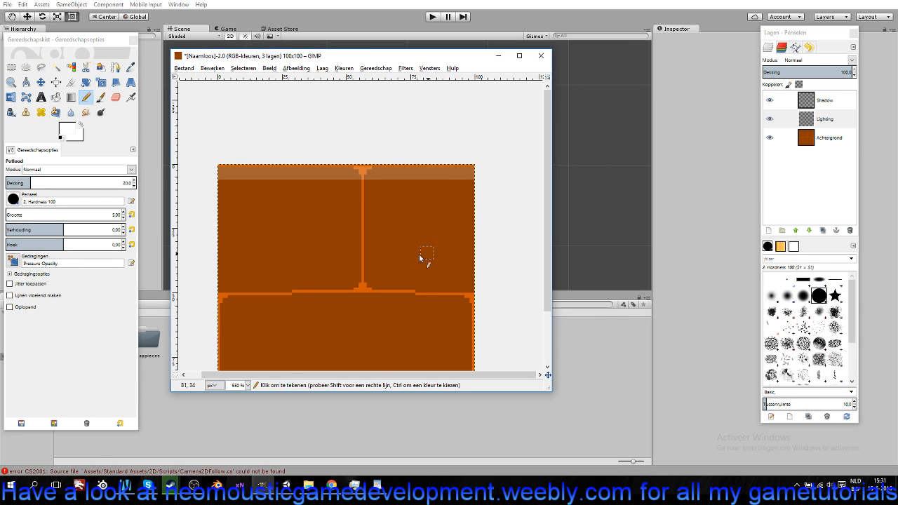
scroll(407, 224, down, 2)
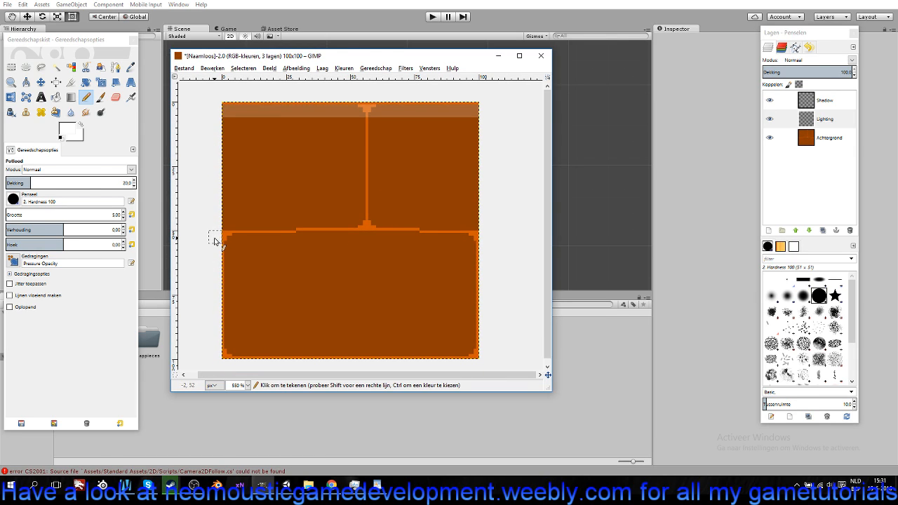
shift+click(479, 240)
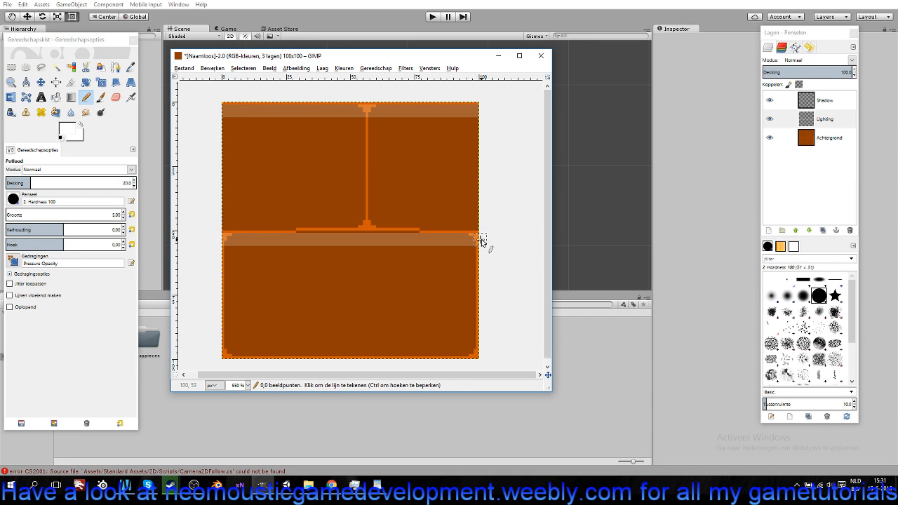
scroll(344, 291, down, 8)
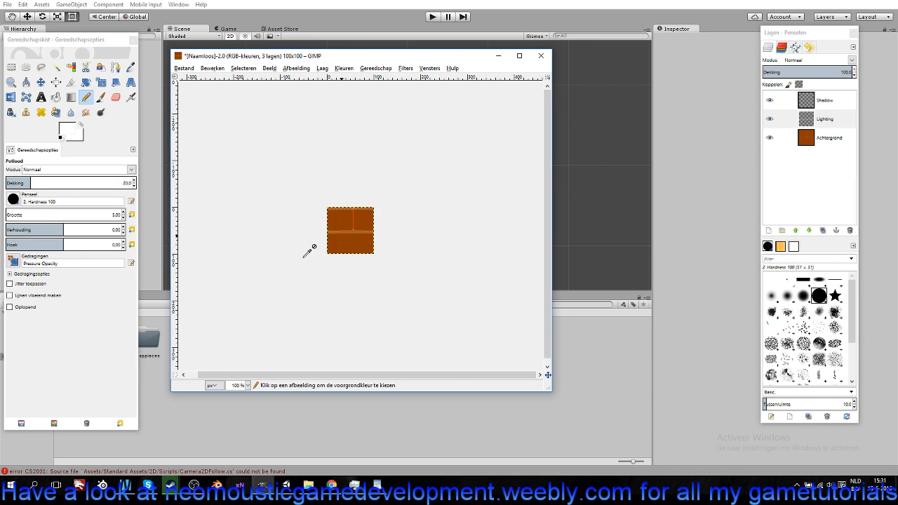
scroll(344, 270, up, 8)
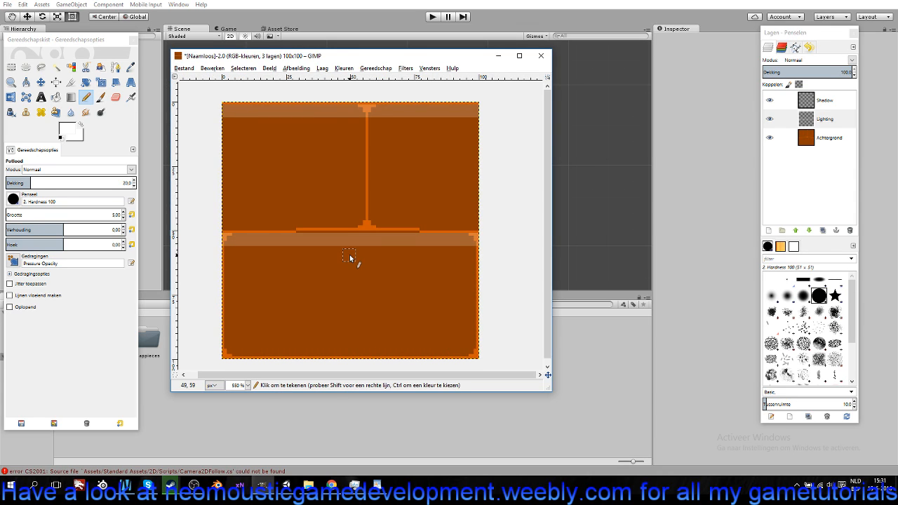
click(123, 219)
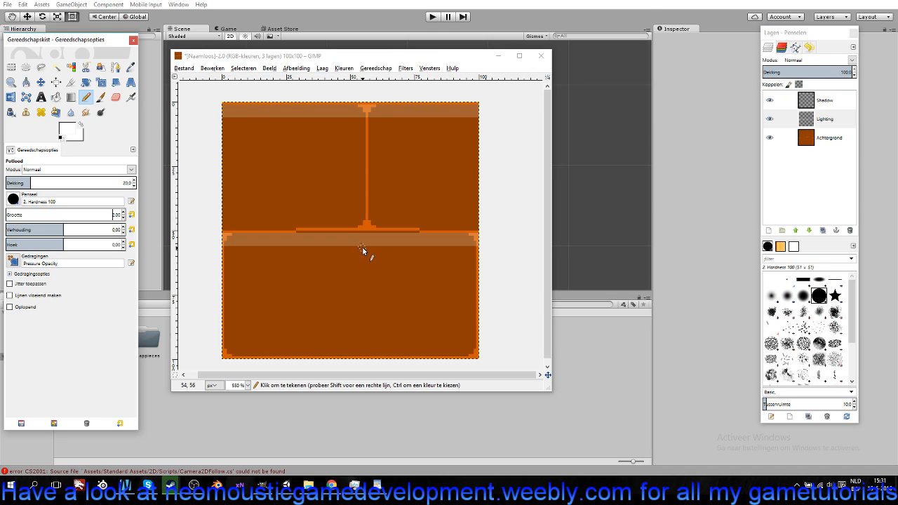
drag(385, 253, 366, 250)
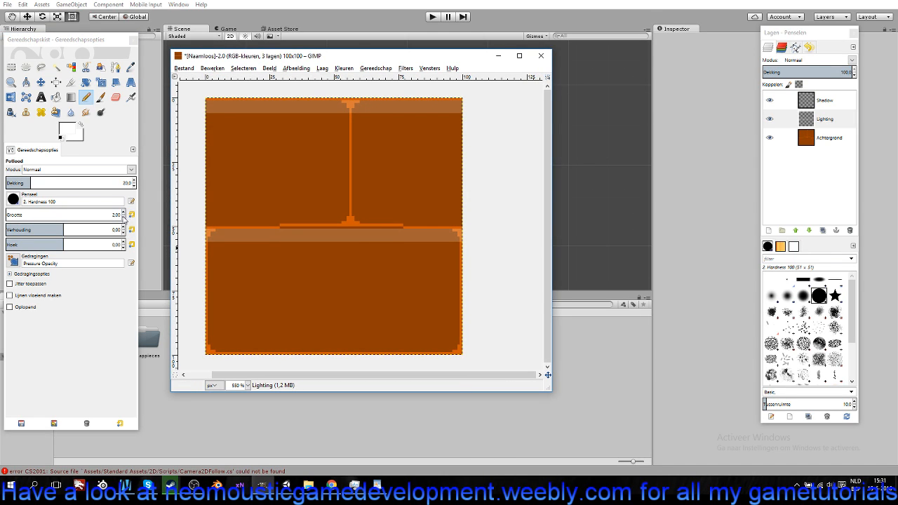
click(831, 102)
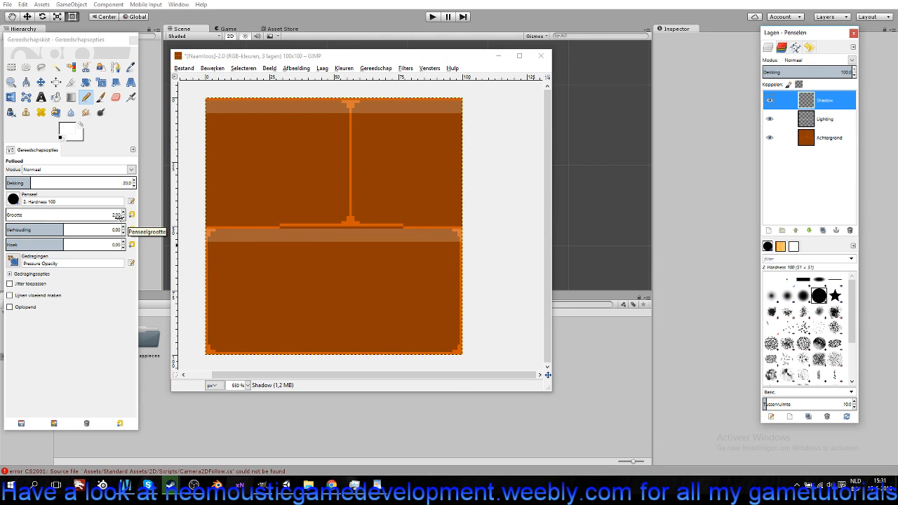
Set the Lighting layer's opacity to 20.
click(835, 119)
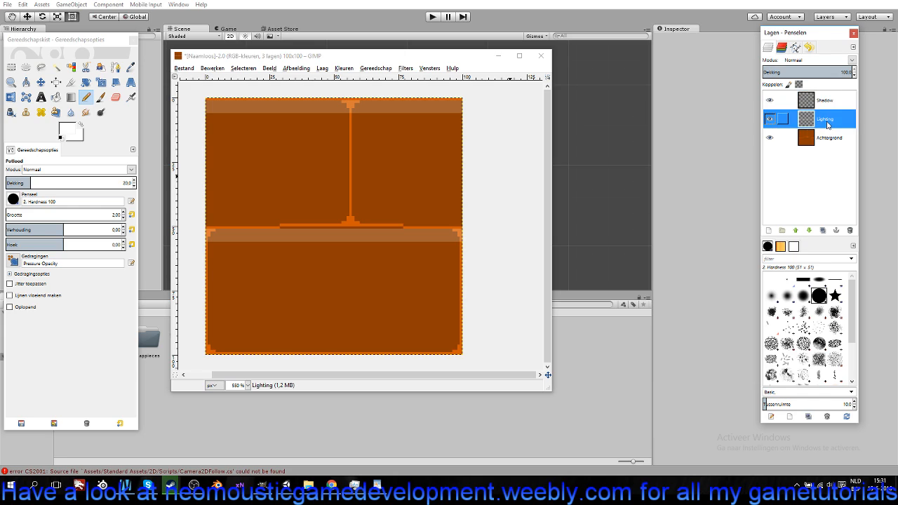
click(852, 72)
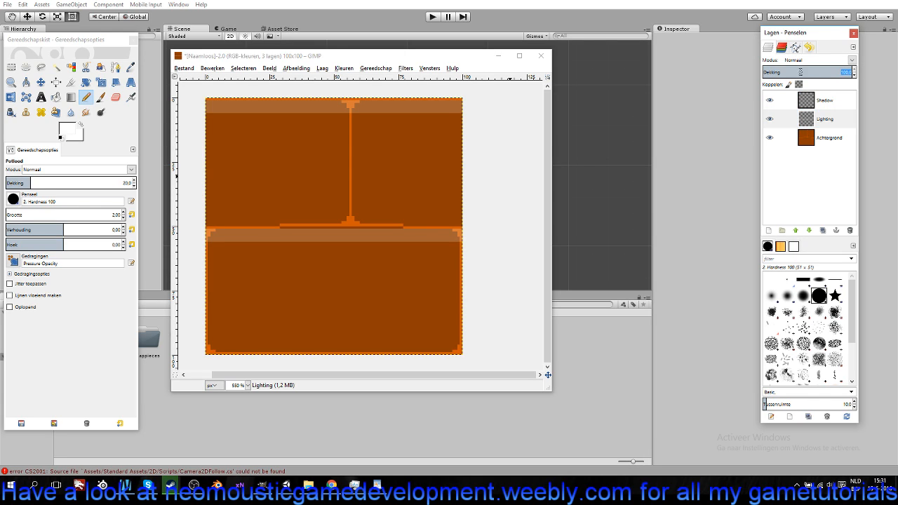
text(20)
key(Return)
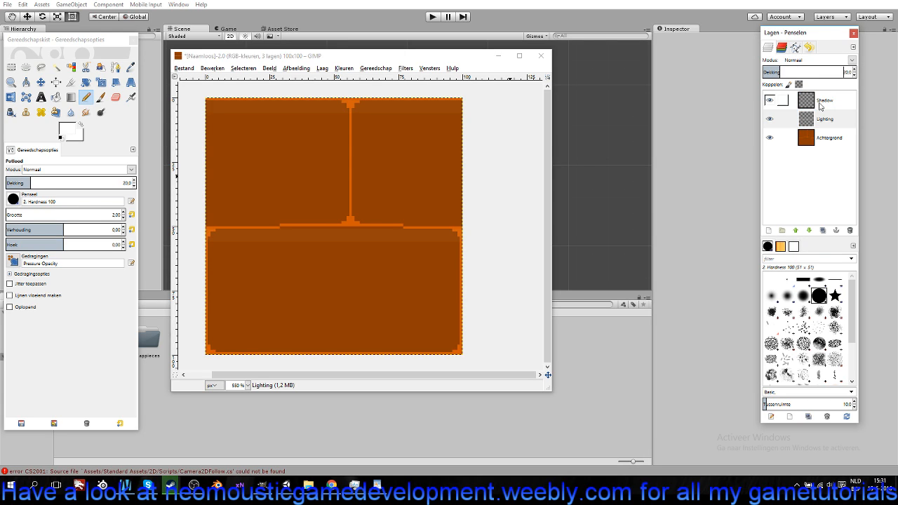
Set the pencil to opacity 100 and size 5, and draw straight white bands along the top edges of both brick rows.
drag(30, 183, 246, 177)
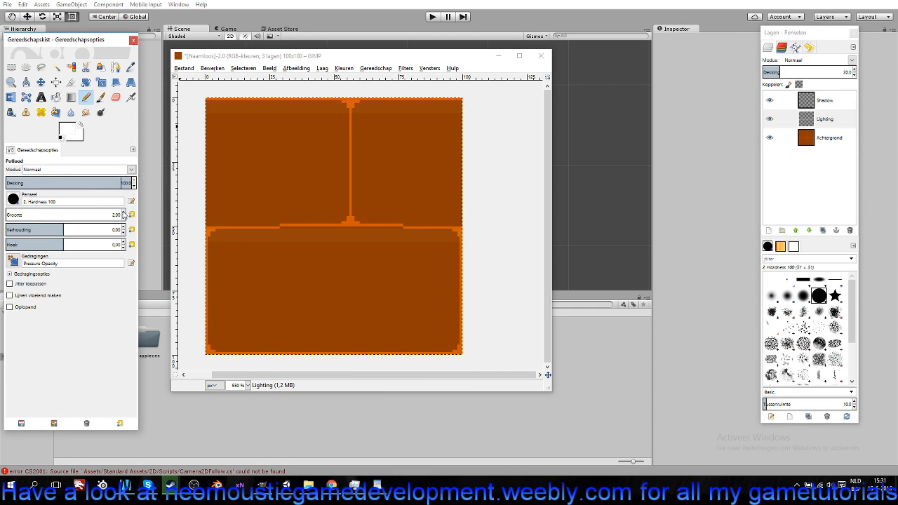
click(199, 109)
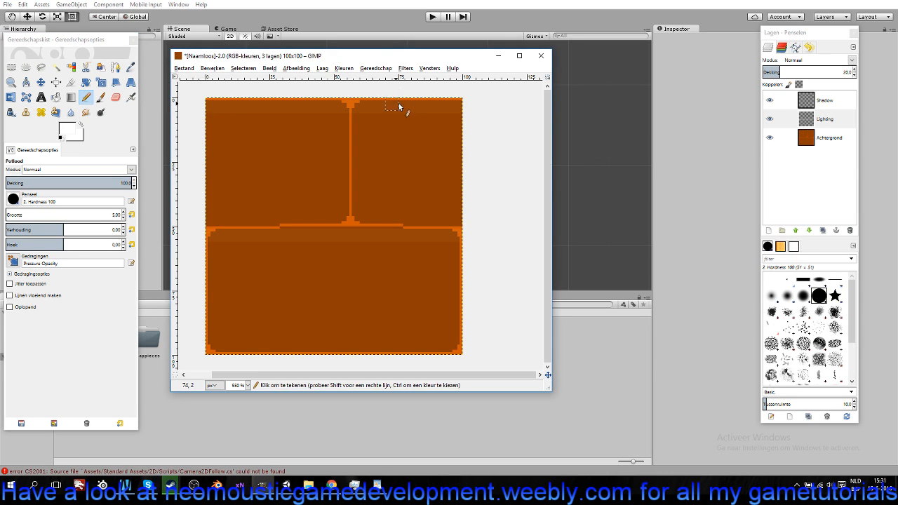
shift+click(472, 109)
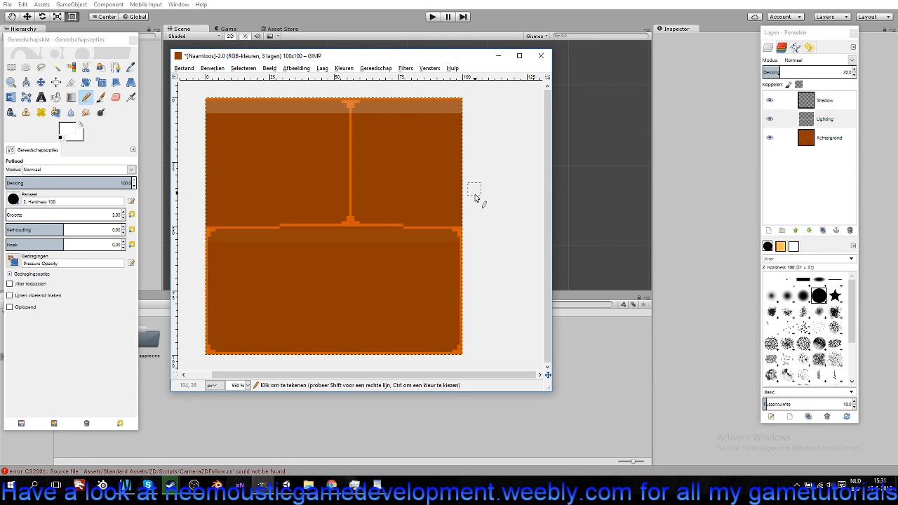
click(468, 236)
shift+click(196, 238)
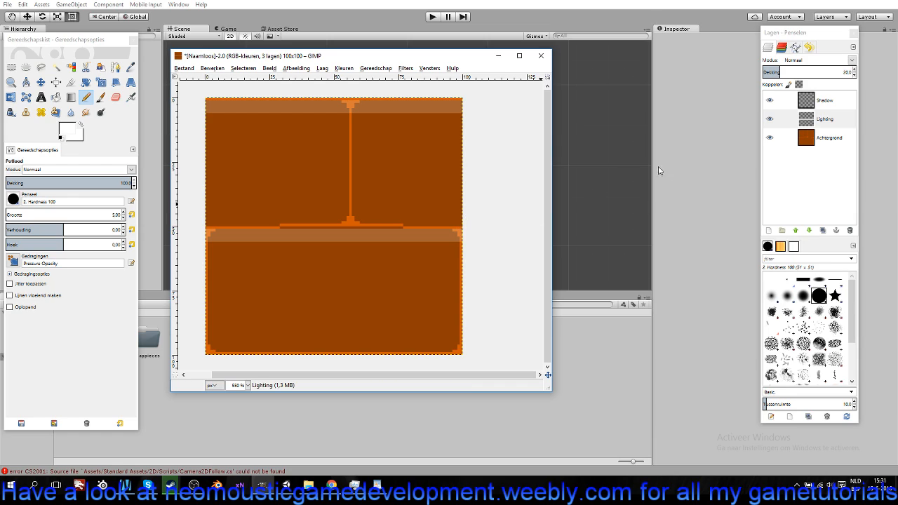
Make the Shadow layer active and change the foreground colour to black.
click(825, 101)
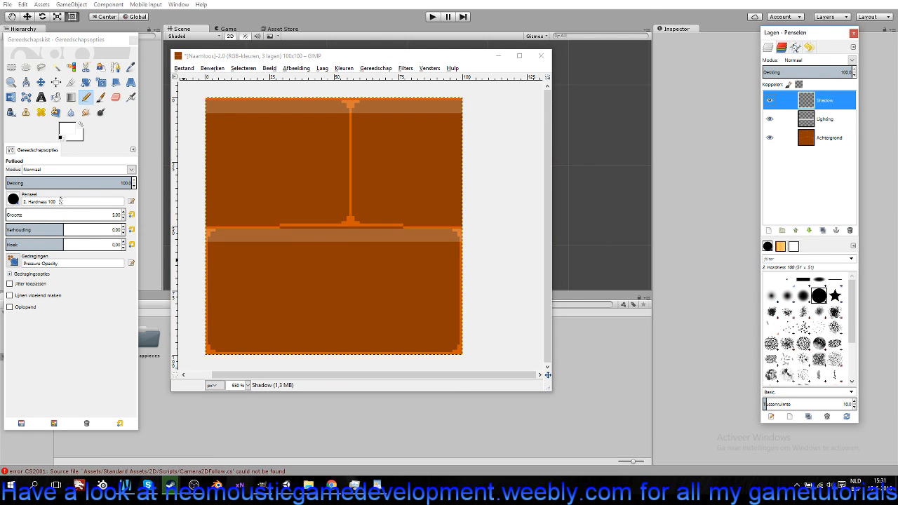
click(68, 131)
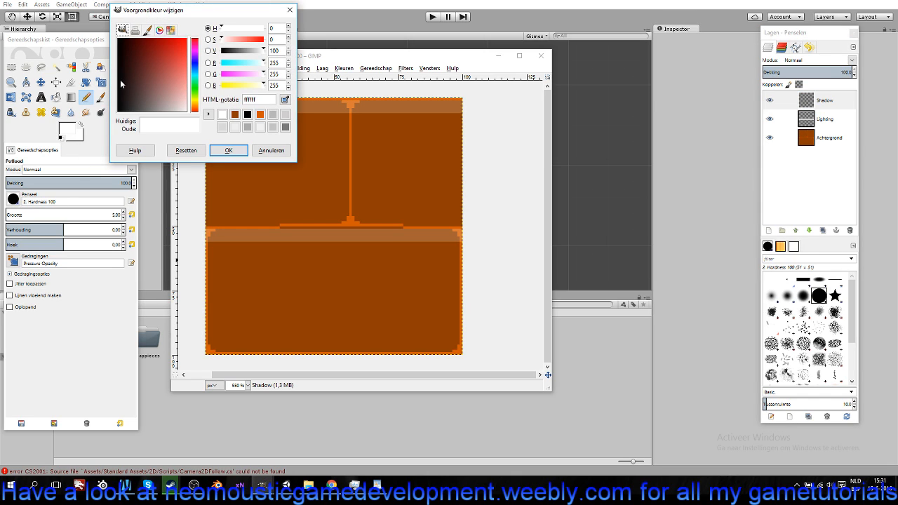
drag(127, 69, 125, 111)
click(228, 150)
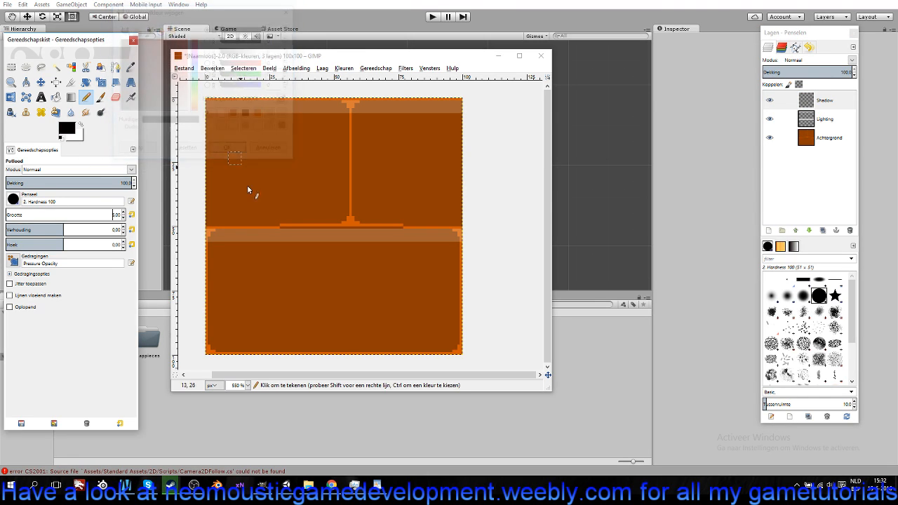
Draw straight black size 5 bands along the bottom edges of both brick rows on the Shadow layer.
click(208, 348)
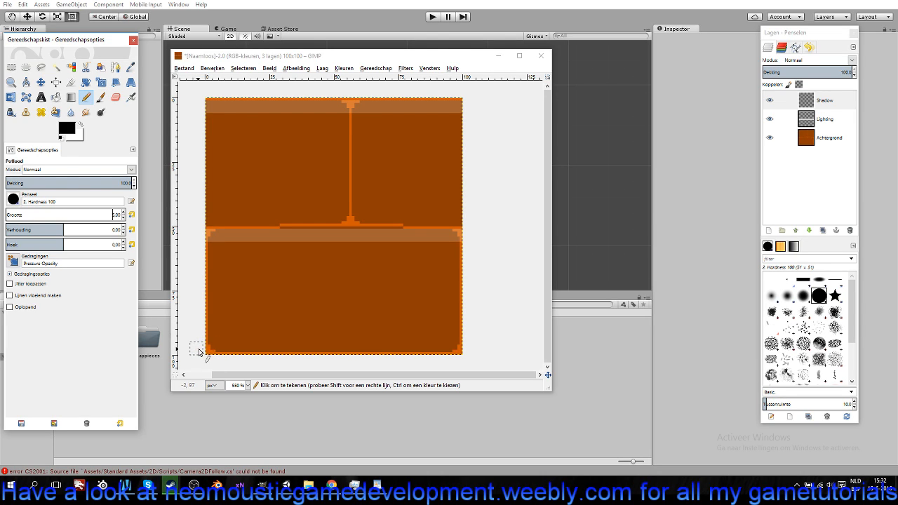
click(212, 349)
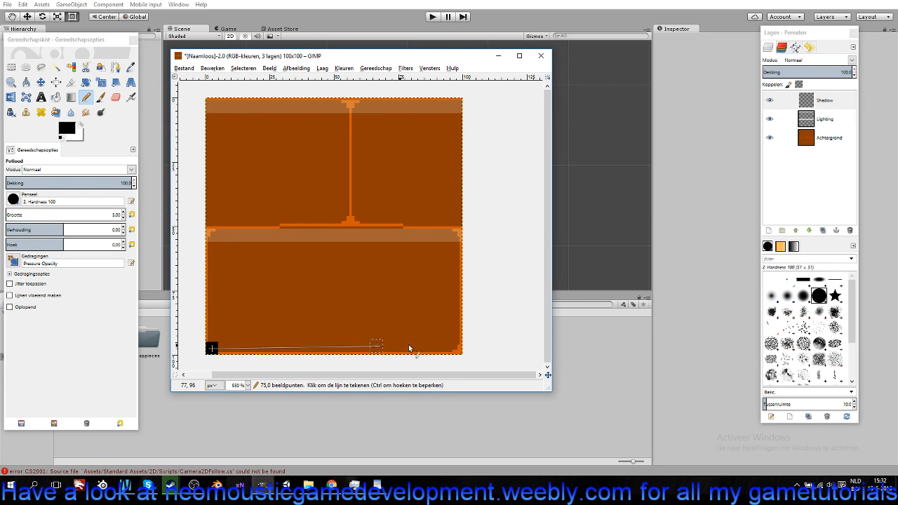
shift+click(458, 349)
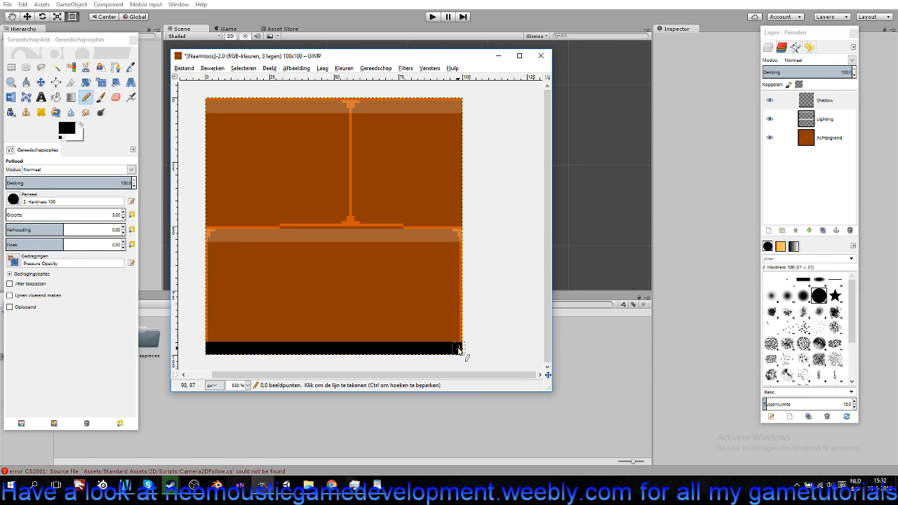
click(211, 221)
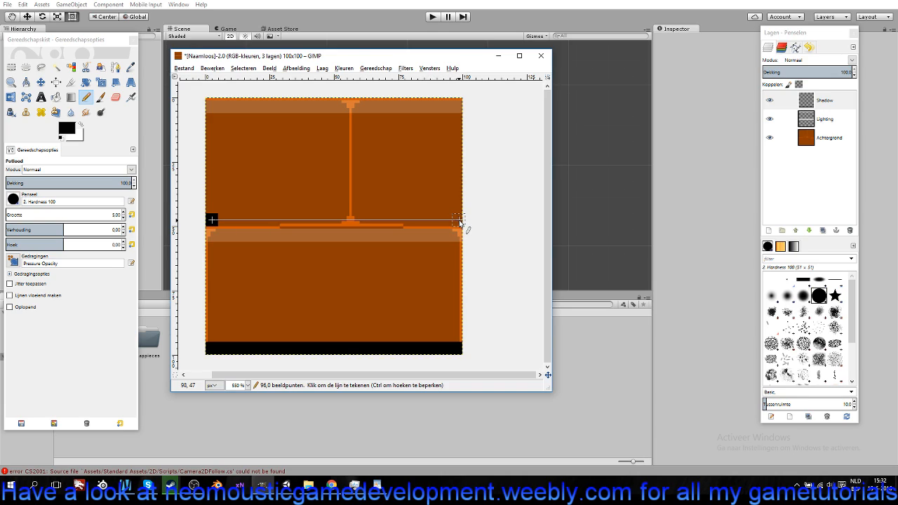
shift+click(460, 222)
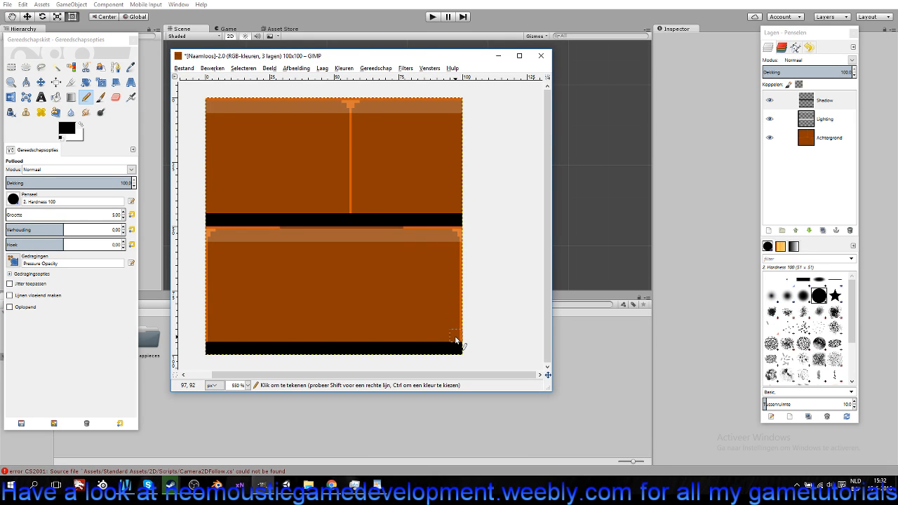
Draw freehand black shadow strokes from both bottom corners up the sides of the lower brick.
mouse_move(450, 345)
mouse_down()
mouse_move(468, 317)
mouse_move(459, 257)
mouse_up()
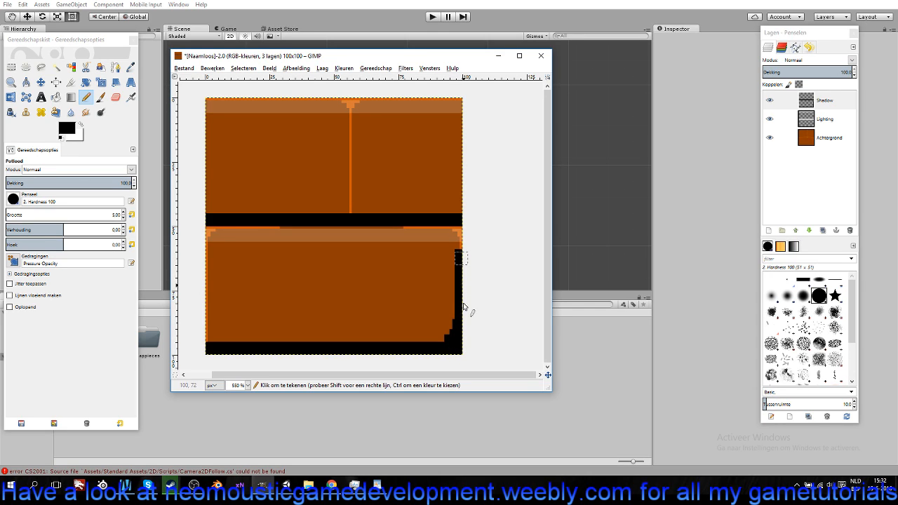
click(212, 340)
drag(212, 341, 207, 273)
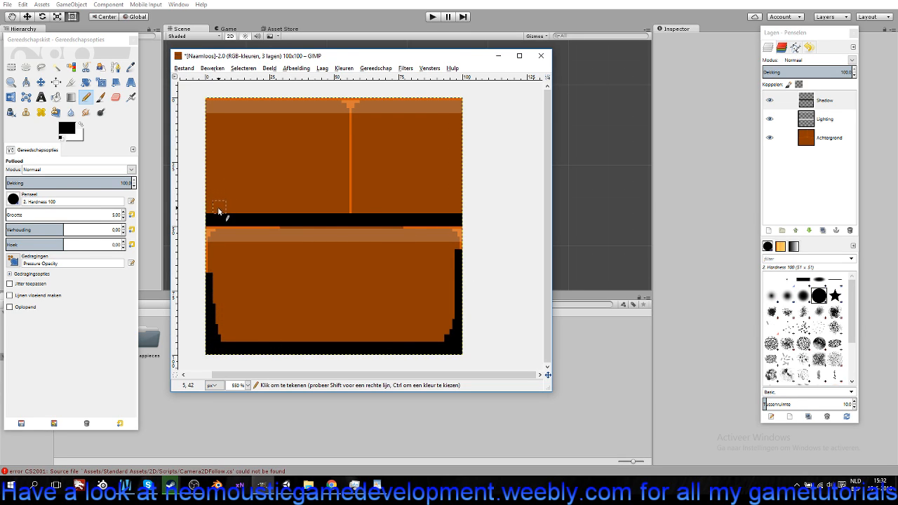
click(210, 209)
drag(208, 209, 207, 159)
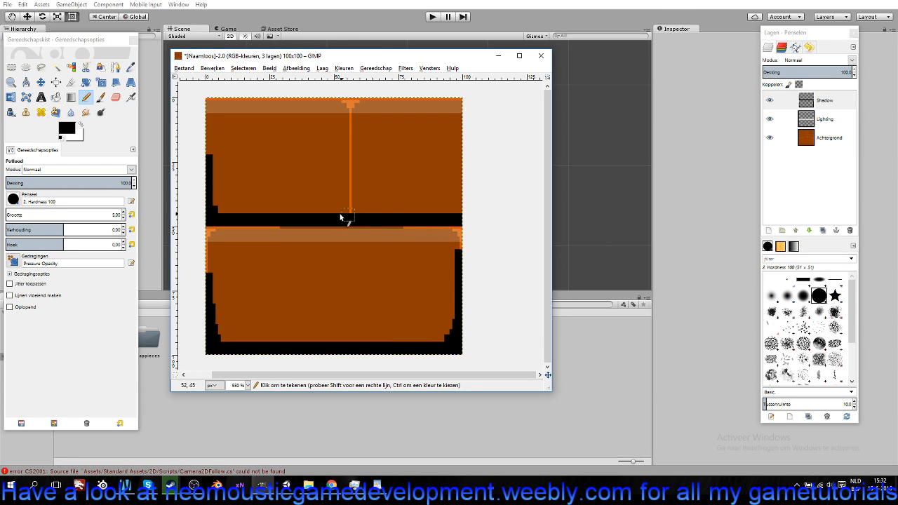
key(ctrl+z)
key(ctrl+z)
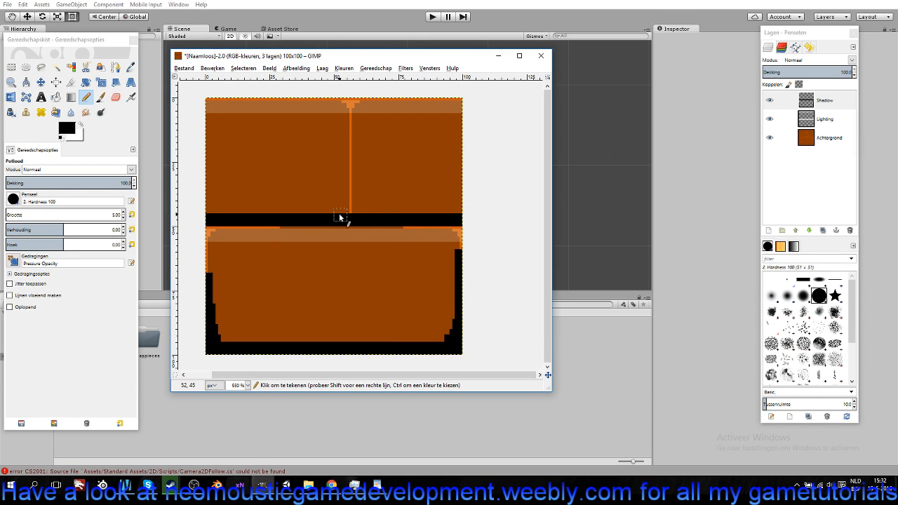
Reduce the pencil size to 2 and draw black shadows up both sides of the upper row's vertical joint, widening them at the base.
click(341, 213)
click(122, 217)
click(123, 217)
click(122, 217)
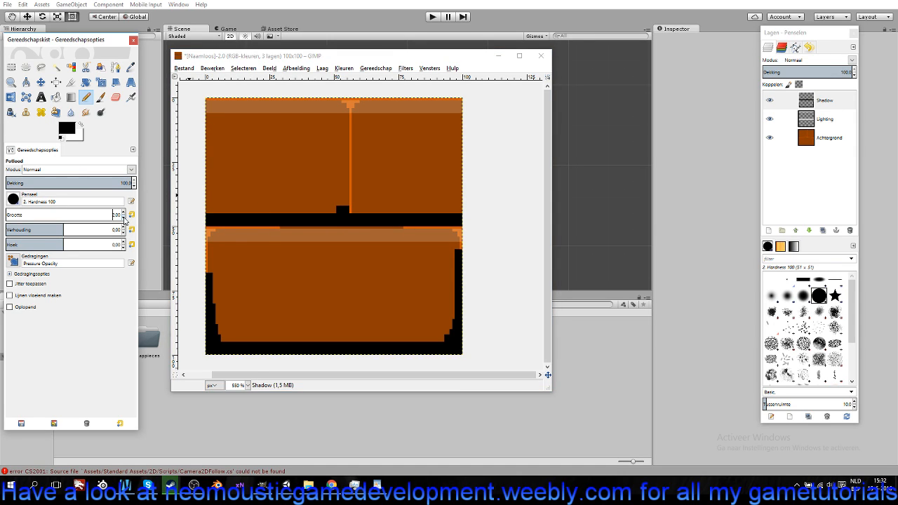
click(345, 206)
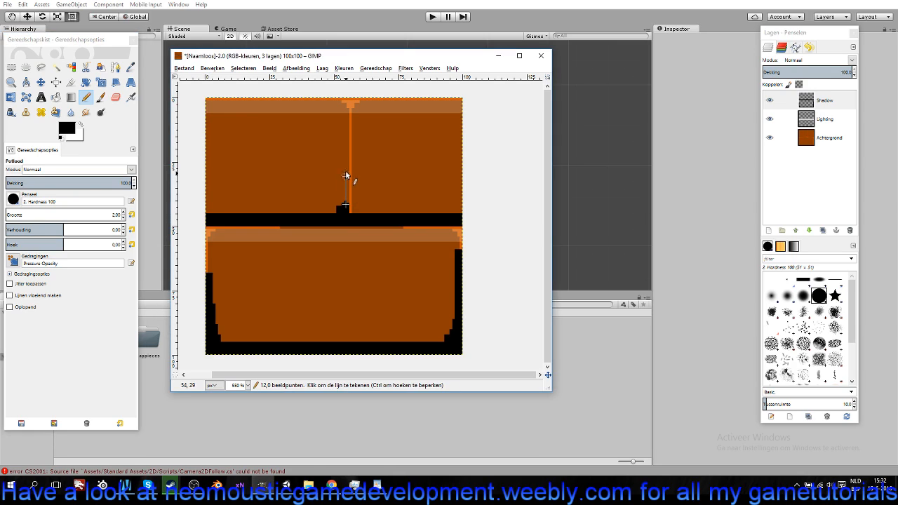
shift+click(345, 149)
click(355, 150)
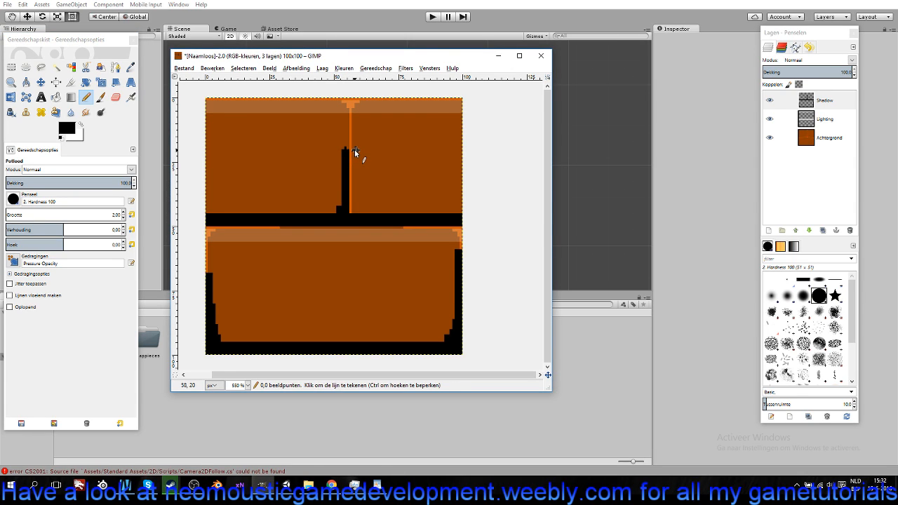
shift+click(355, 213)
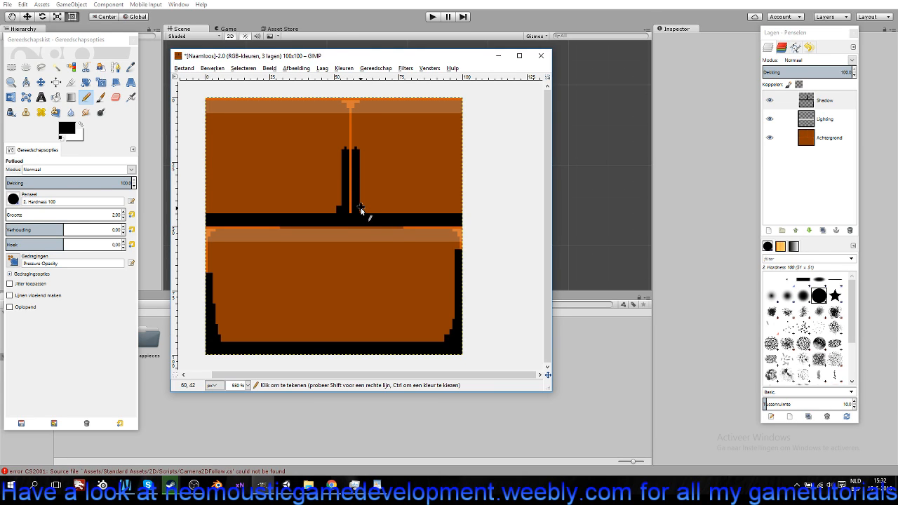
click(363, 208)
Set the Shadow layer's opacity to 20.
ctrl+scroll(377, 204, down, 7)
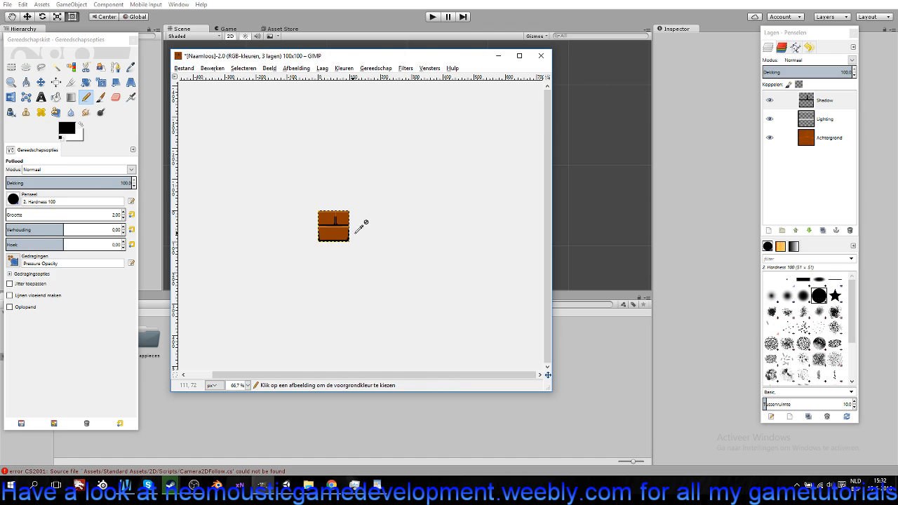
ctrl+scroll(372, 226, up, 8)
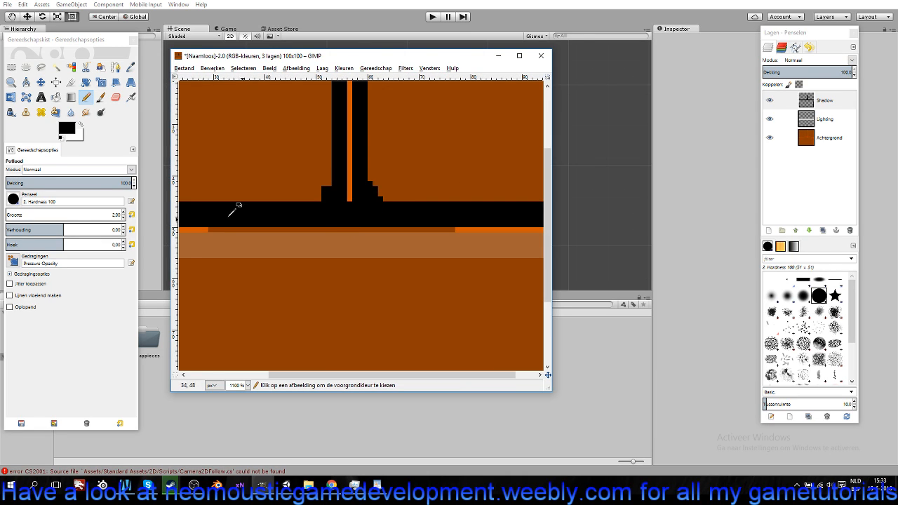
ctrl+scroll(388, 250, down, 3)
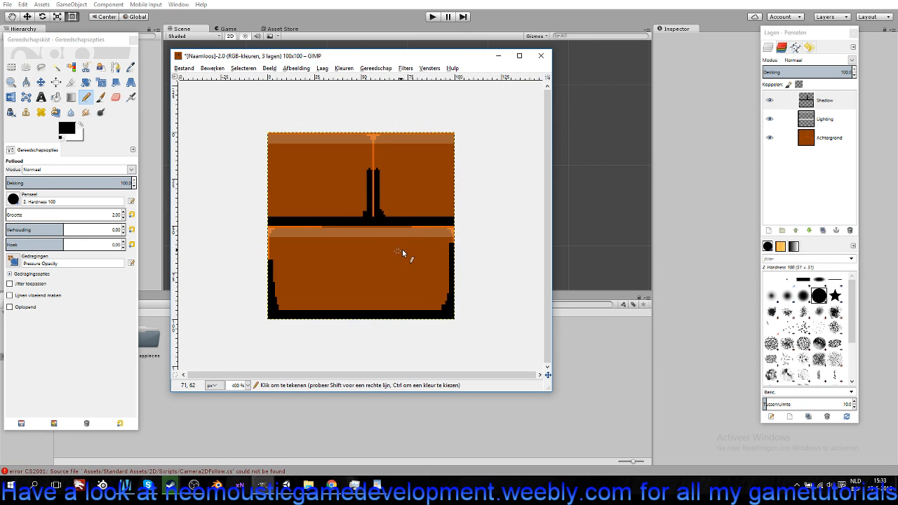
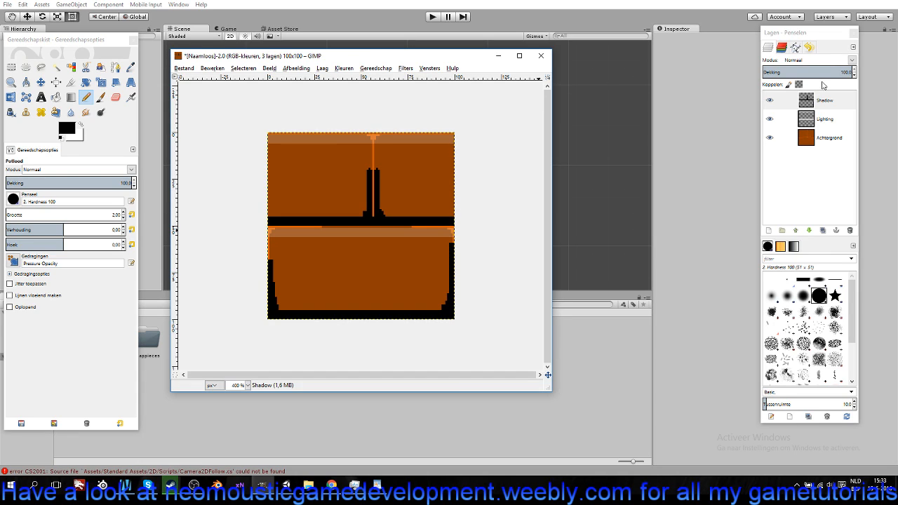
click(855, 76)
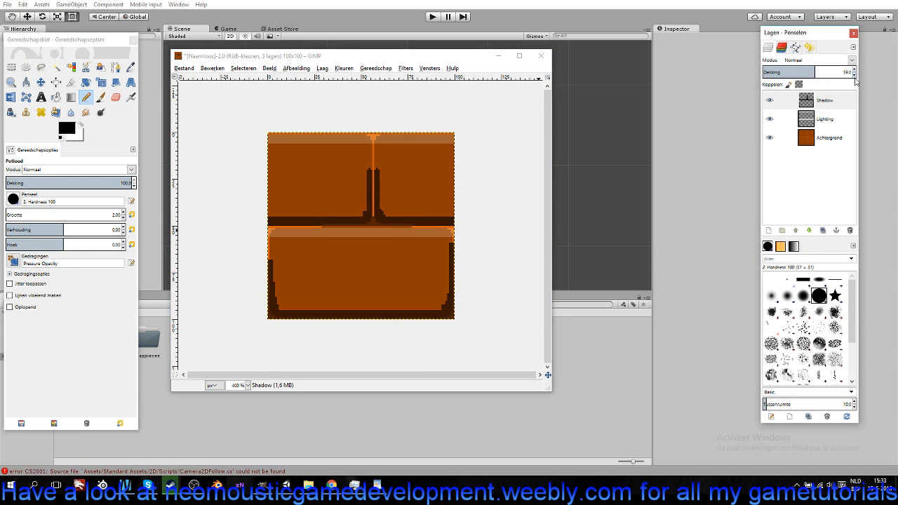
click(854, 76)
click(854, 76)
click(854, 76)
click(855, 75)
click(854, 75)
click(854, 75)
click(855, 75)
click(855, 76)
click(855, 76)
click(855, 76)
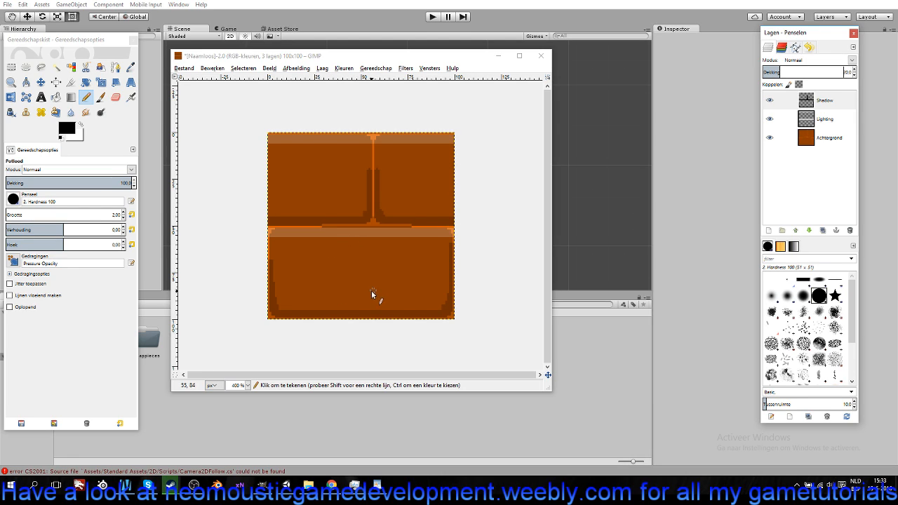
Make the Lighting layer active, swap the foreground colour to white, and draw curved highlight streaks across the bricks.
click(825, 119)
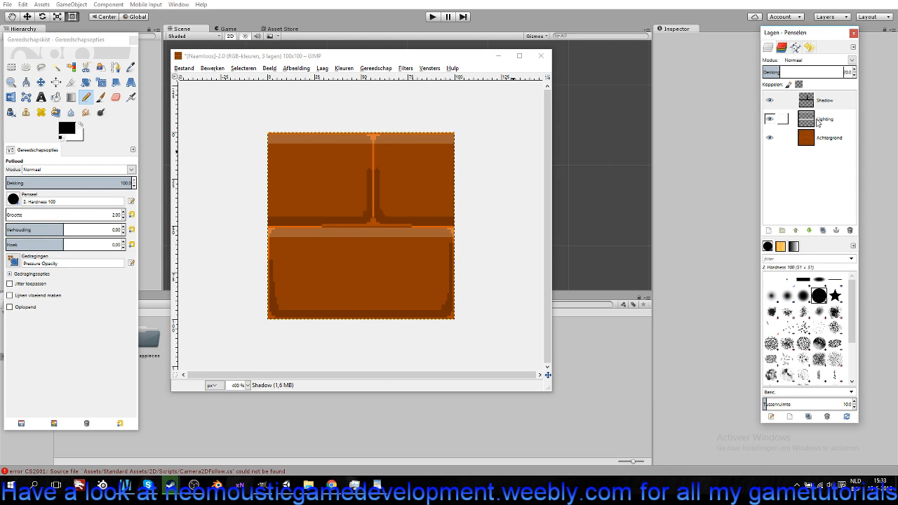
click(80, 126)
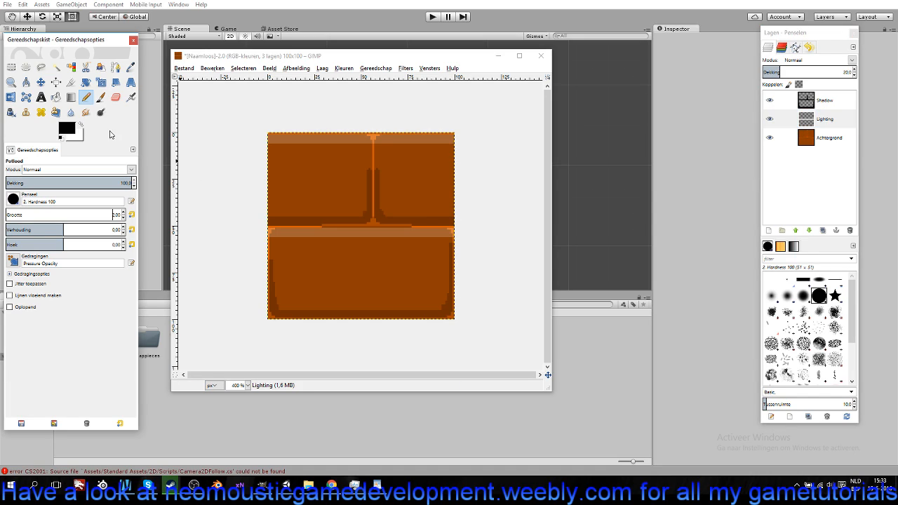
click(81, 125)
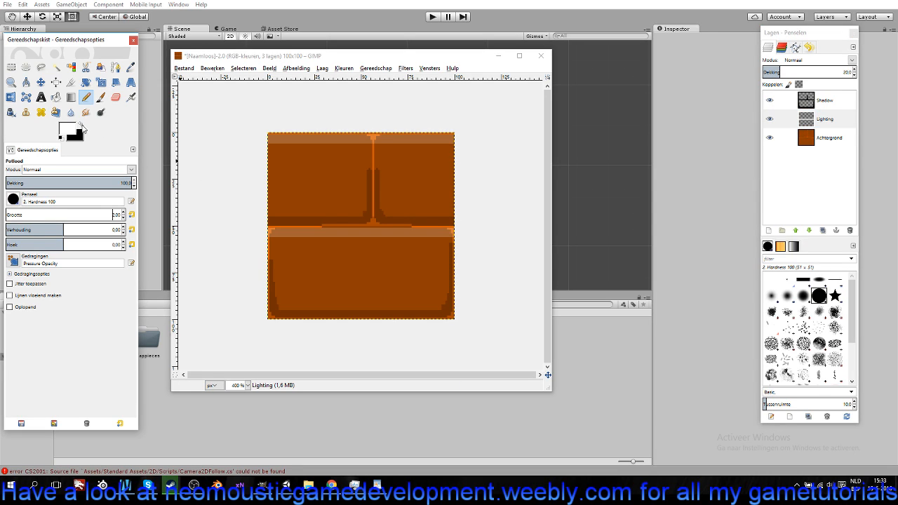
click(384, 237)
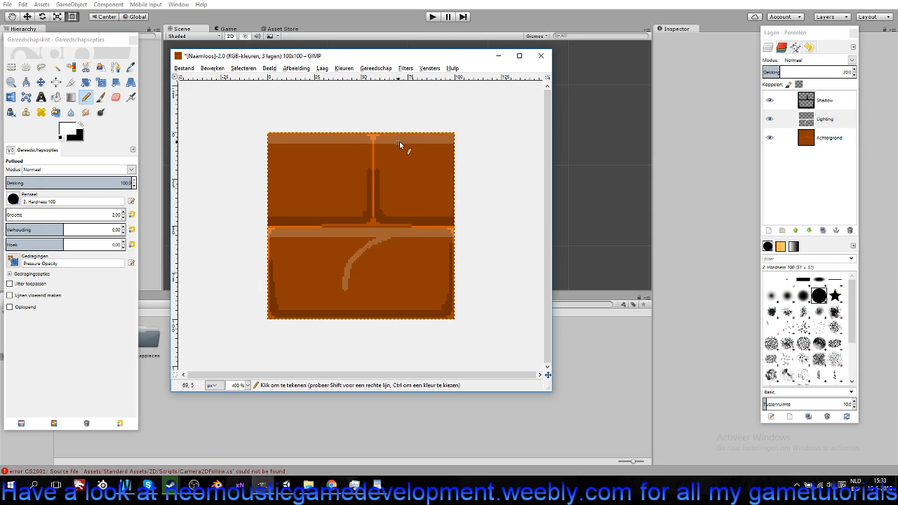
drag(437, 157, 451, 163)
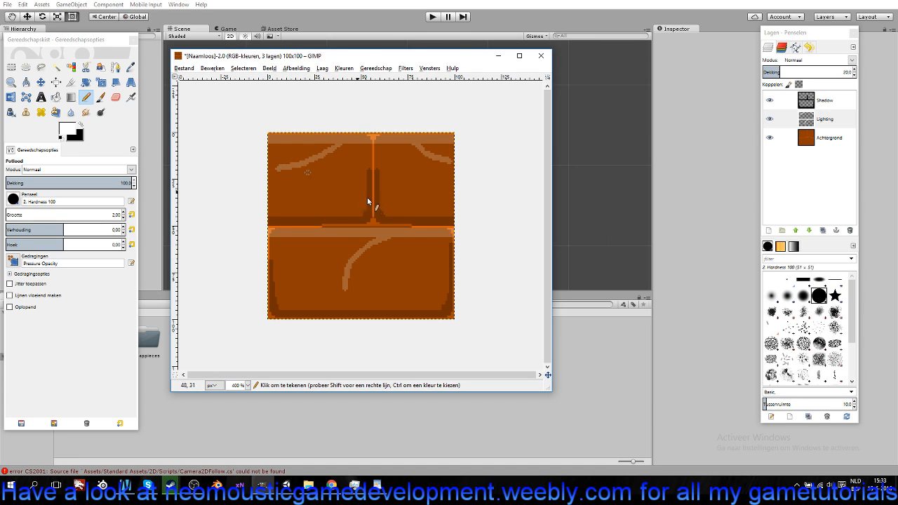
Add a new 100 × 100 px transparent layer named kightlight above the Lighting layer.
scroll(395, 211, down, 7)
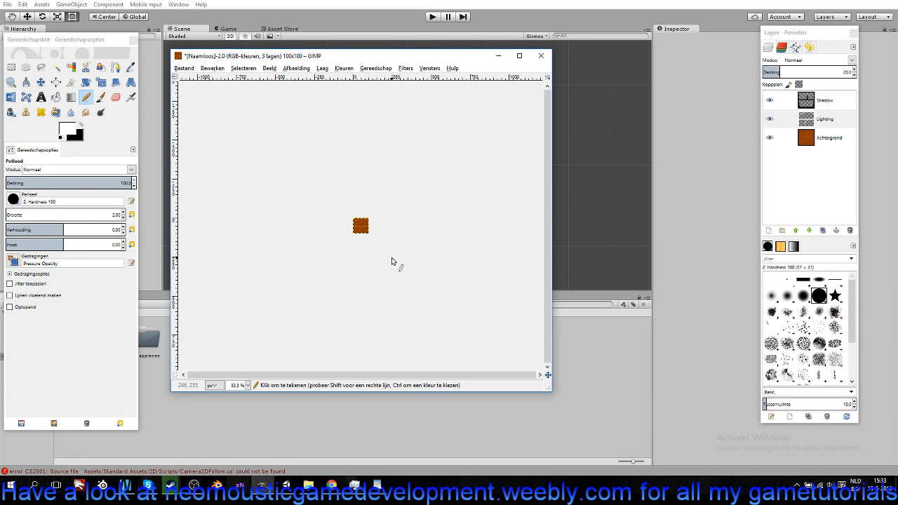
scroll(396, 253, up, 2)
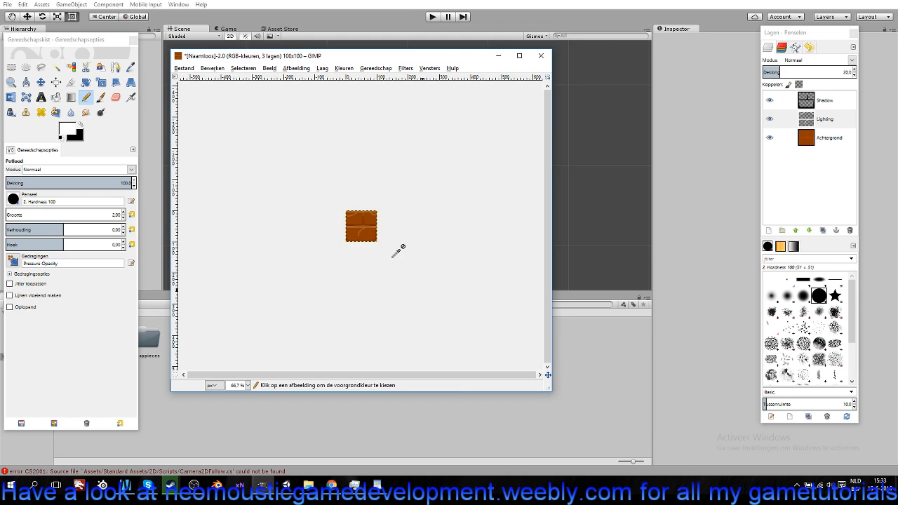
scroll(393, 256, up, 6)
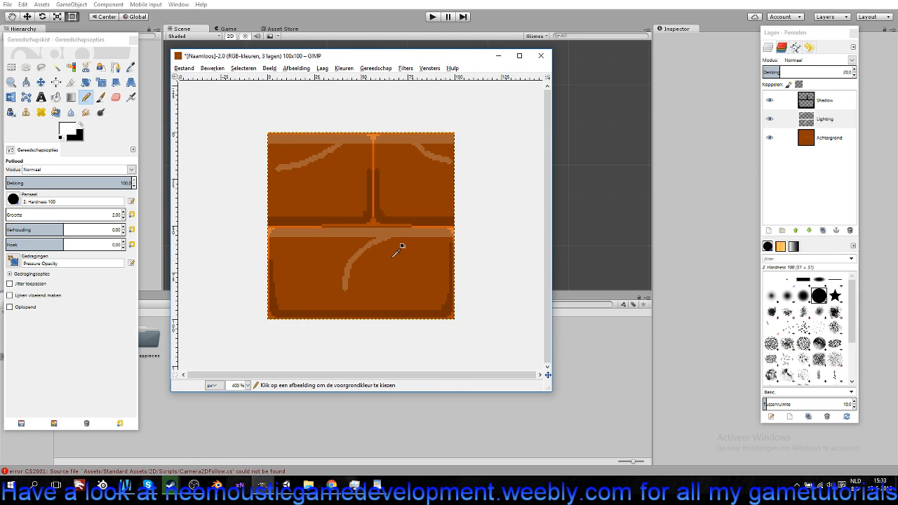
right_click(809, 167)
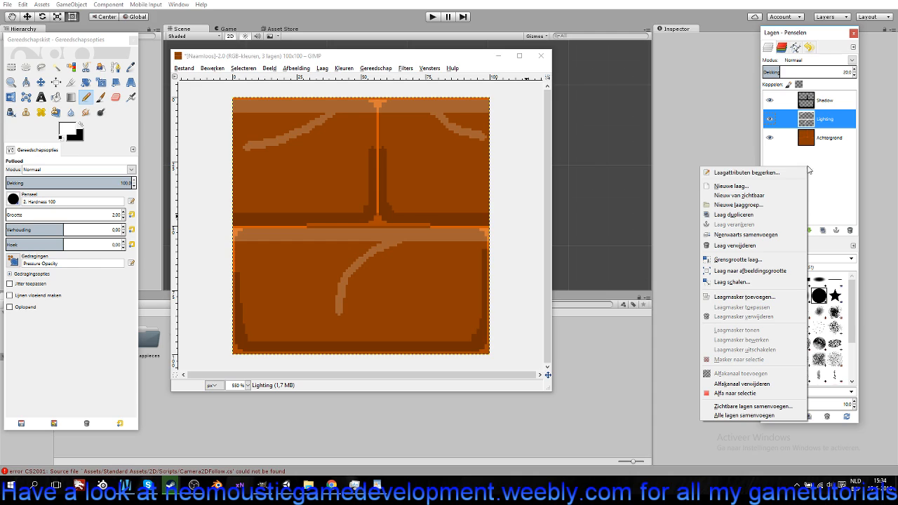
click(755, 186)
text(kightkig)
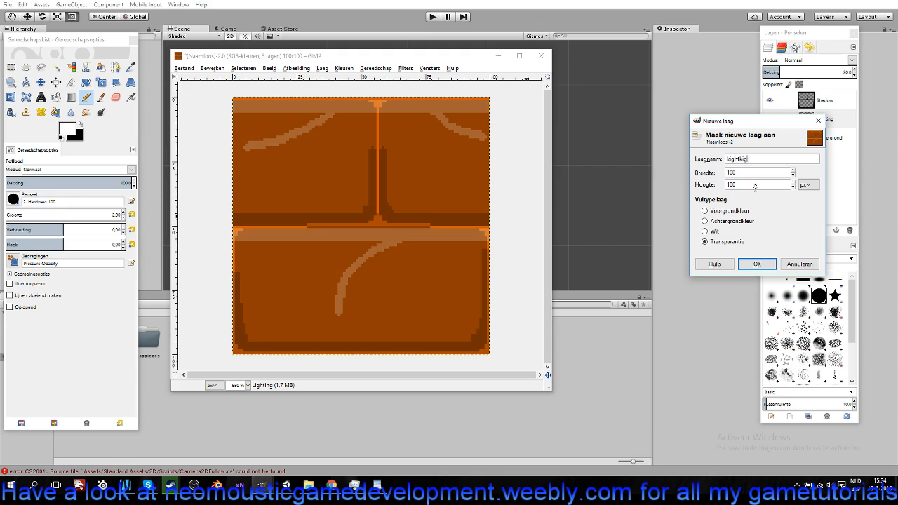
key(BackSpace)
key(BackSpace)
key(BackSpace)
text(light)
key(Return)
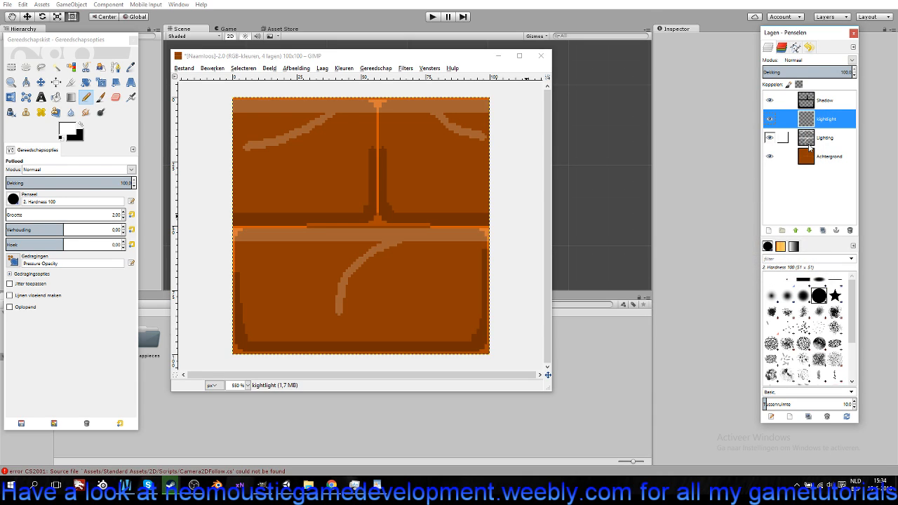
Draw a white highlight of connected straight segments along the lower brick's curved streak on the kightlight layer.
click(377, 241)
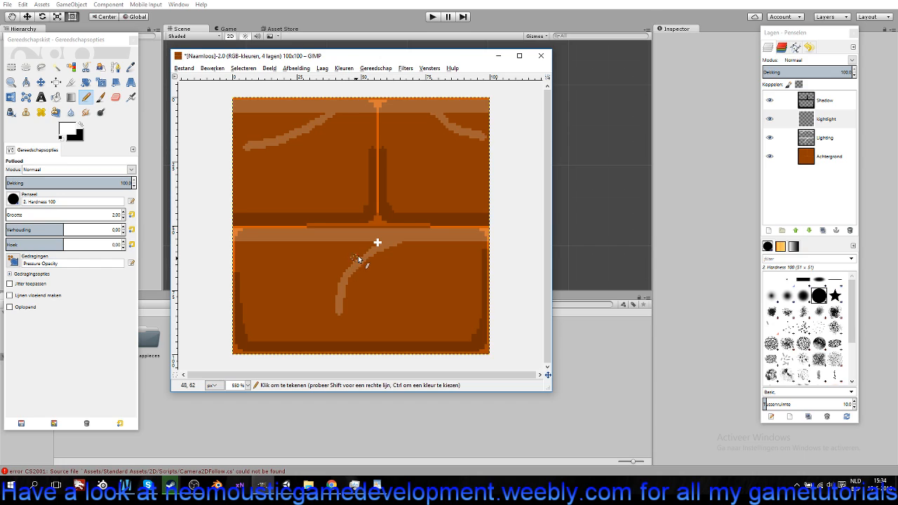
shift+click(356, 259)
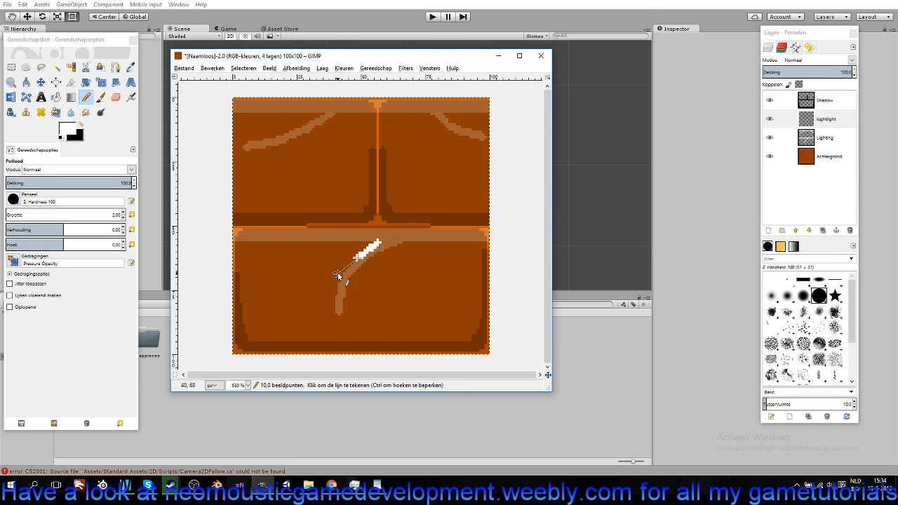
shift+click(340, 274)
shift+click(332, 300)
shift+click(333, 310)
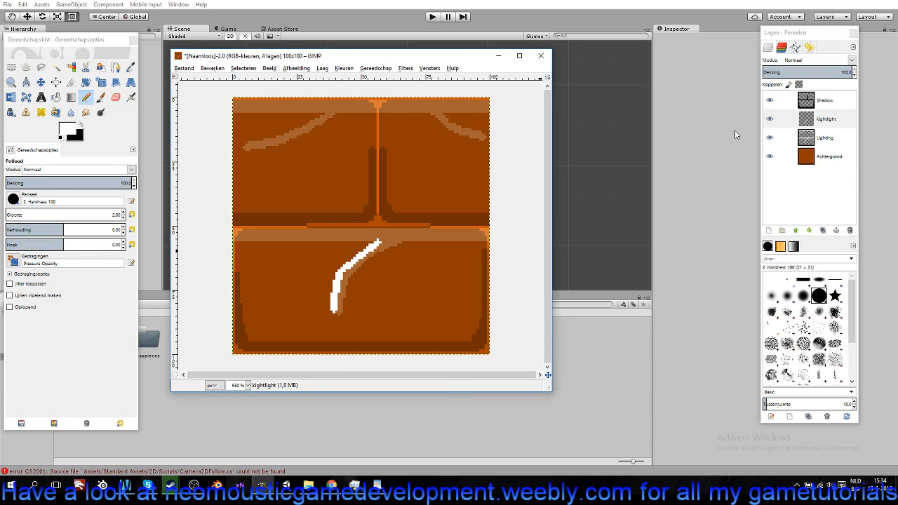
Move the kightlight layer below the Lighting layer and set its opacity to 10.
drag(826, 119, 824, 146)
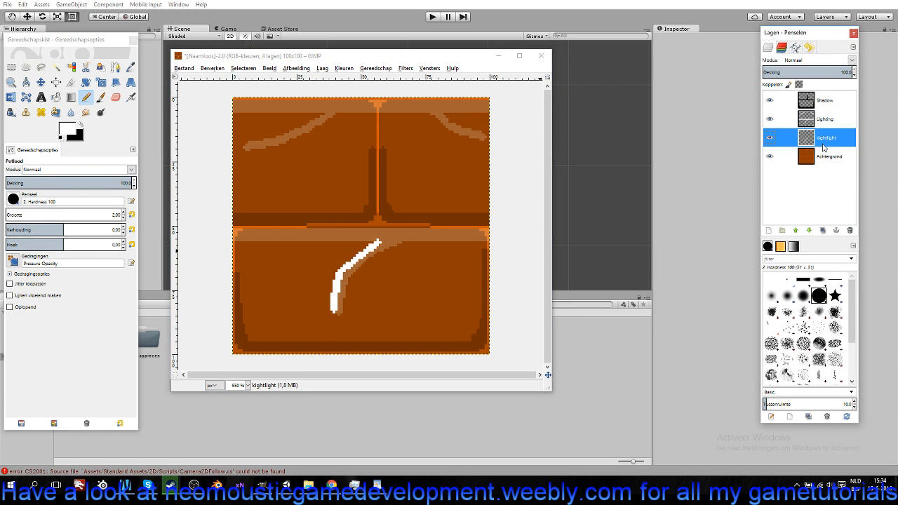
click(855, 76)
drag(854, 75, 855, 76)
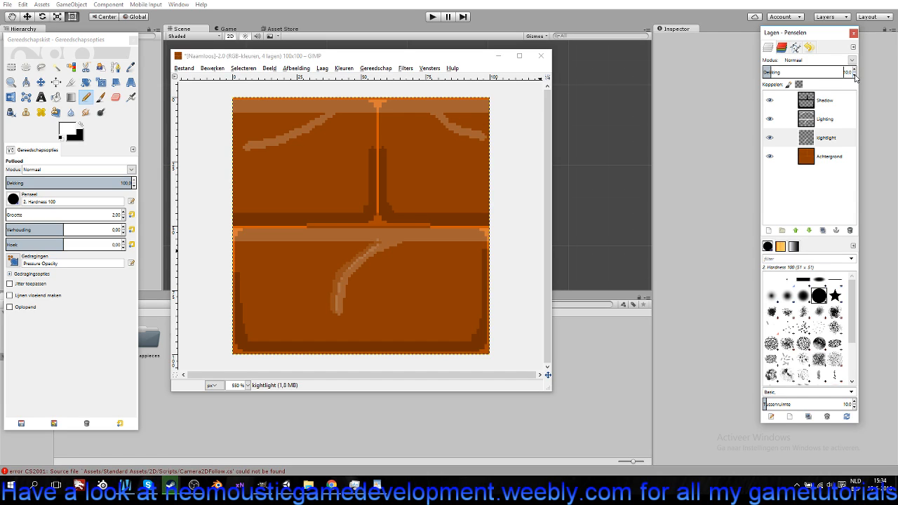
On the kightlight layer, draw a white 1 px pencil highlight along the upper edge of the upper-left brick's streak.
click(826, 139)
mouse_move(824, 139)
mouse_down()
mouse_move(825, 113)
mouse_move(822, 141)
mouse_up()
scroll(431, 226, down, 4)
scroll(421, 230, down, 1)
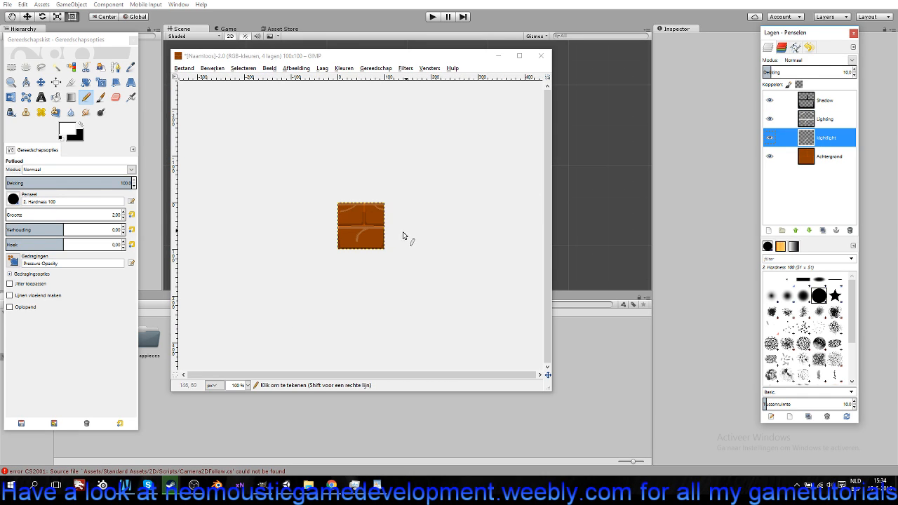
scroll(398, 237, up, 7)
scroll(397, 239, down, 5)
scroll(387, 237, up, 2)
scroll(293, 173, up, 1)
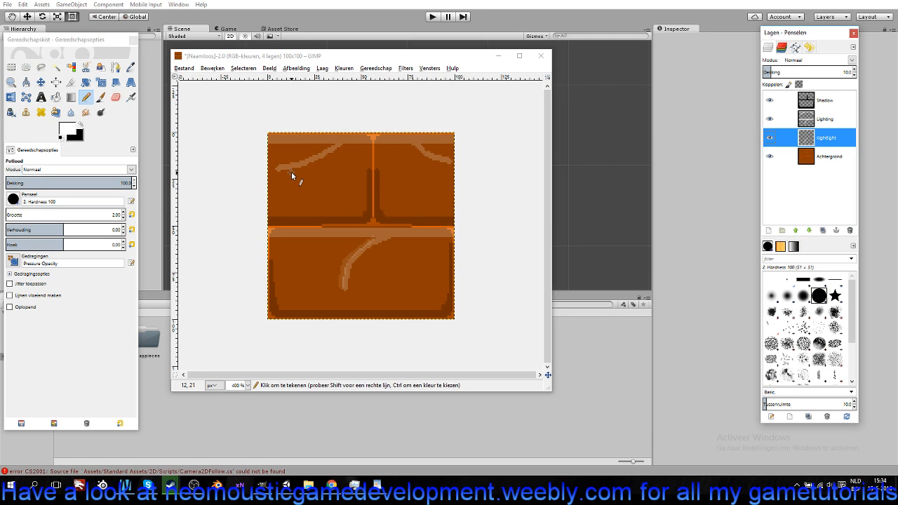
scroll(291, 172, up, 3)
drag(348, 229, 373, 288)
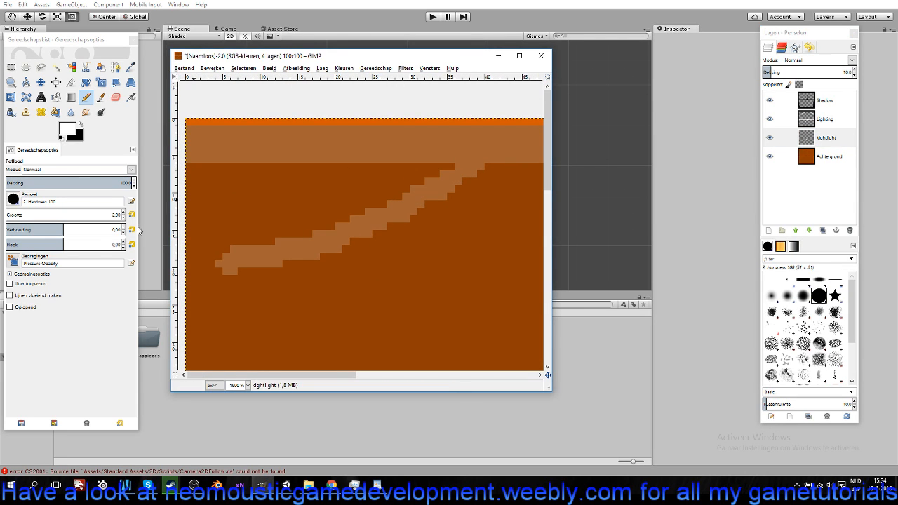
click(124, 217)
click(449, 166)
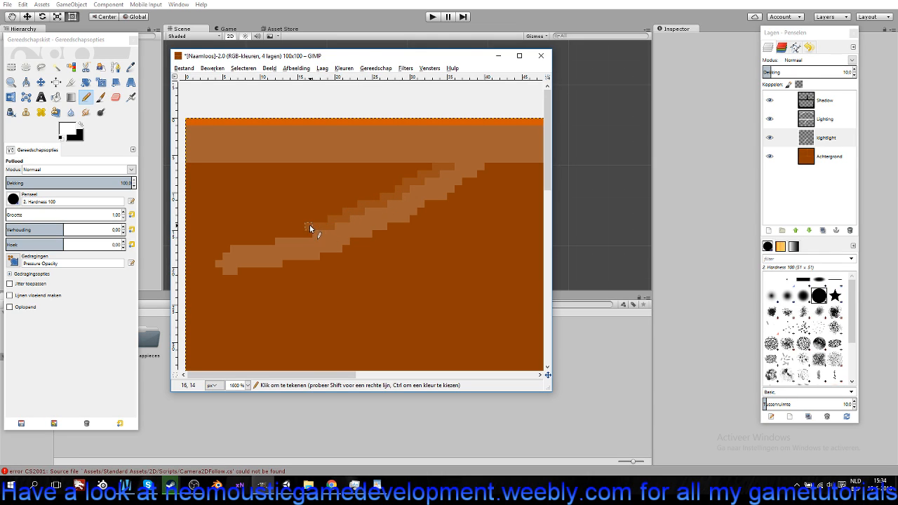
drag(267, 240, 236, 241)
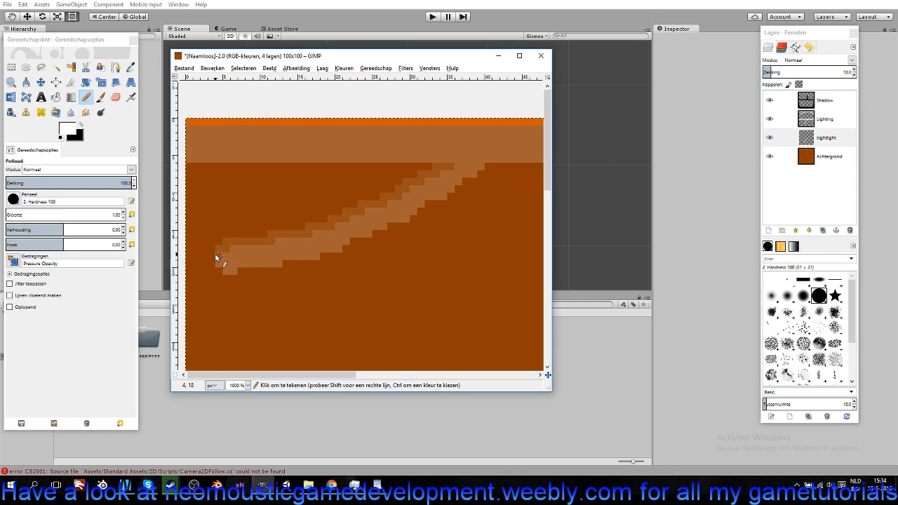
Draw the same 1 px white highlight along the upper edge of the upper-right brick's streak.
scroll(428, 246, down, 5)
drag(390, 214, 351, 253)
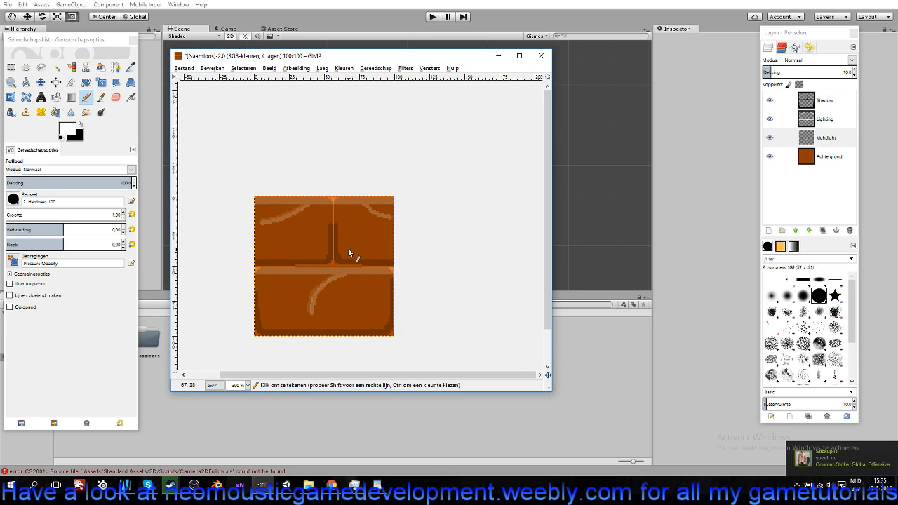
scroll(356, 260, up, 4)
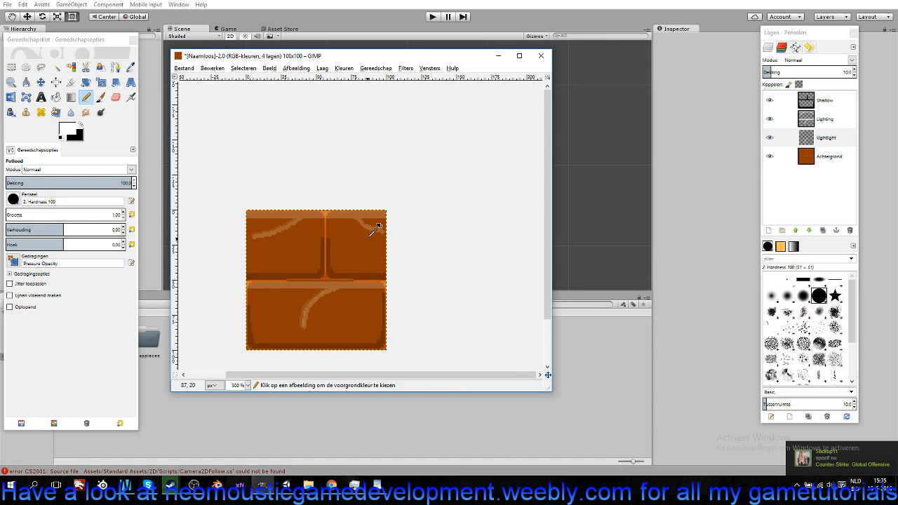
drag(356, 255, 332, 280)
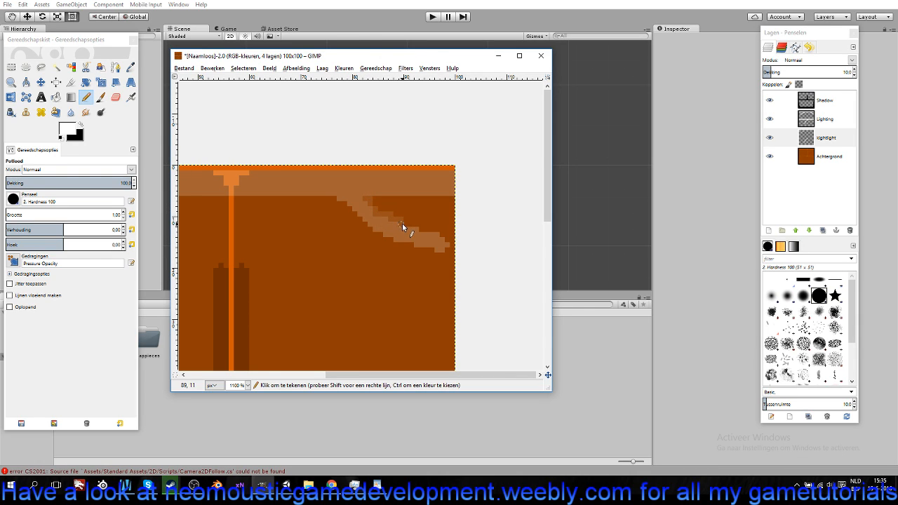
drag(423, 228, 441, 230)
click(446, 238)
Erase the kightlight pixels that overlap the lower brick's curved streak, leaving only its outer edge highlight.
scroll(382, 242, down, 4)
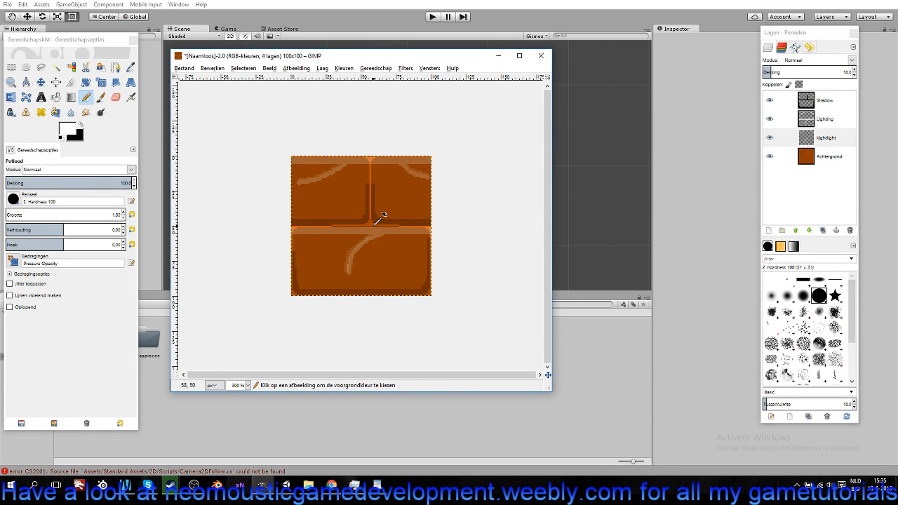
scroll(376, 225, down, 1)
scroll(378, 219, down, 2)
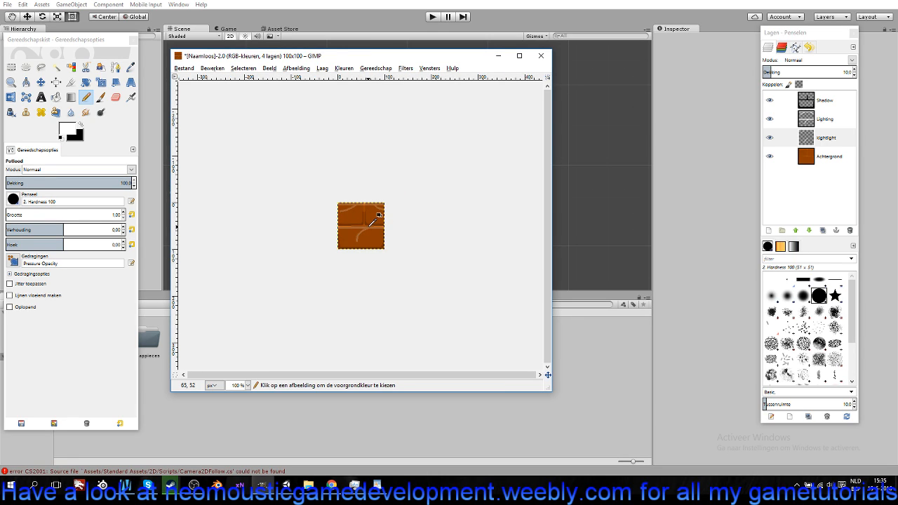
scroll(384, 232, up, 3)
scroll(383, 232, up, 1)
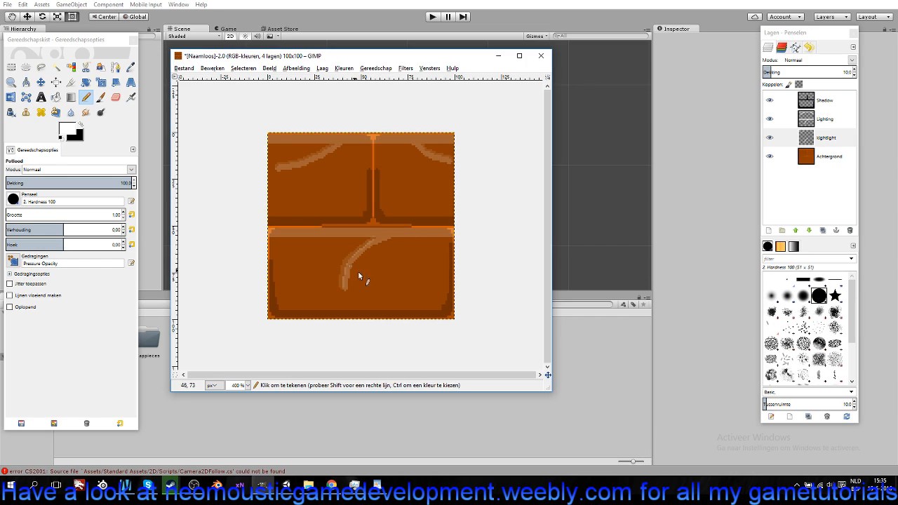
scroll(375, 254, up, 1)
scroll(398, 241, up, 1)
click(115, 97)
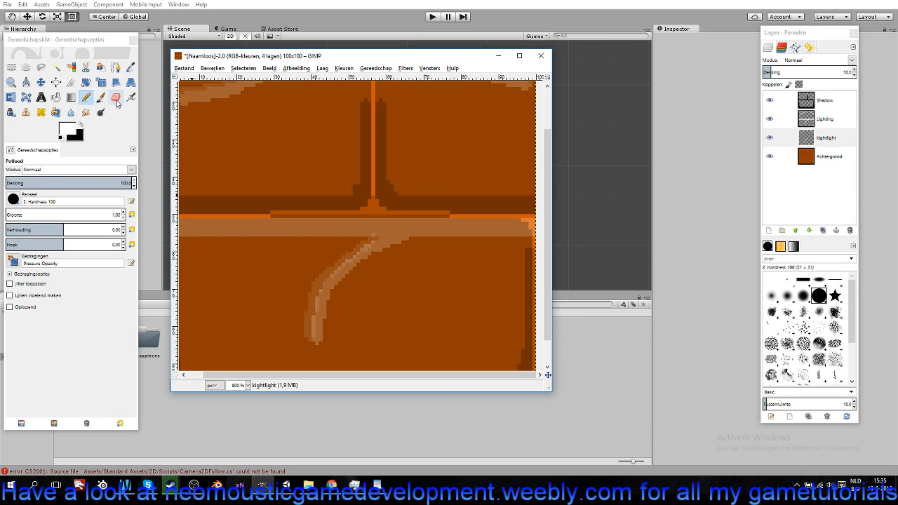
click(372, 244)
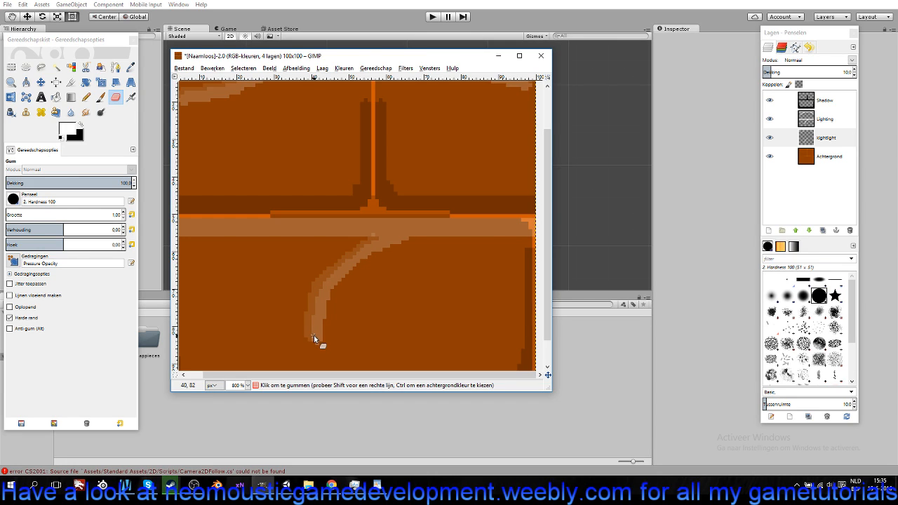
On the Lighting layer, erase the lighting over the grout at the lower brick's upper corners and the top of the vertical joint.
click(828, 118)
drag(493, 263, 457, 258)
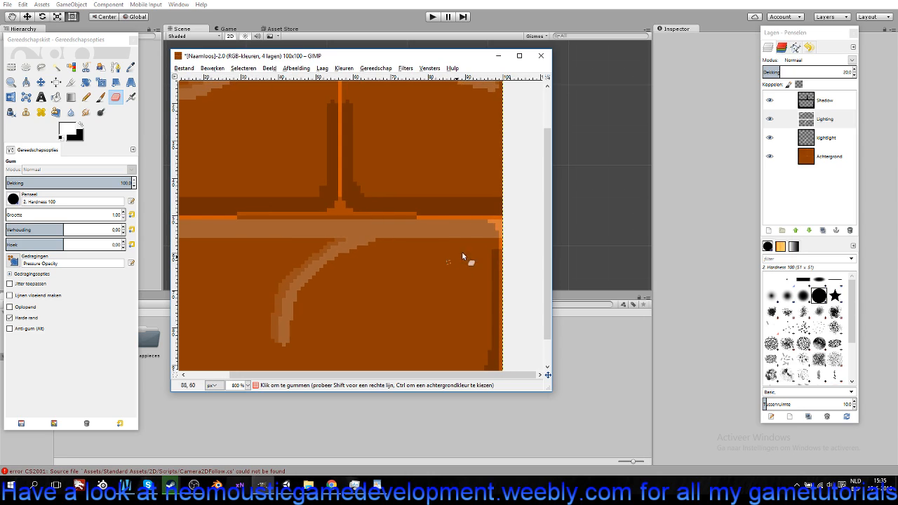
mouse_move(490, 225)
mouse_down()
mouse_move(502, 224)
mouse_move(502, 236)
mouse_up()
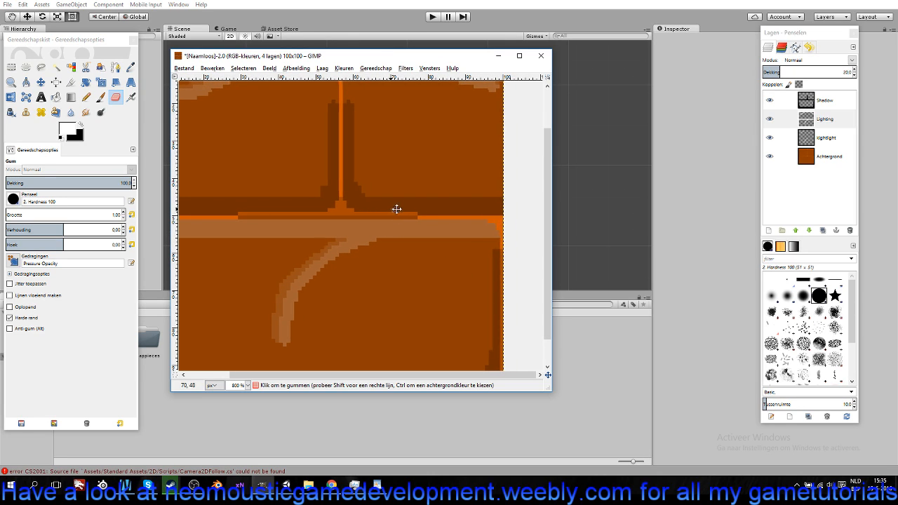
scroll(305, 231, left, 5)
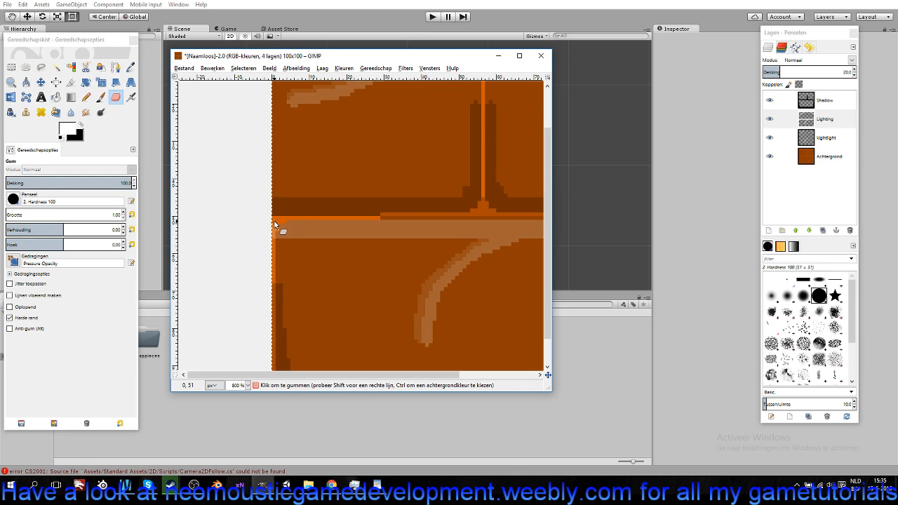
click(278, 227)
drag(362, 151, 349, 282)
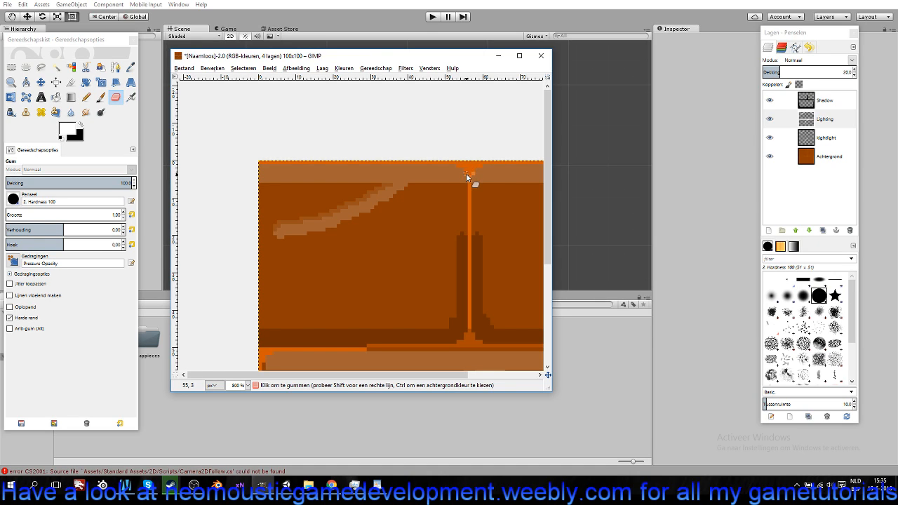
scroll(460, 234, down, 5)
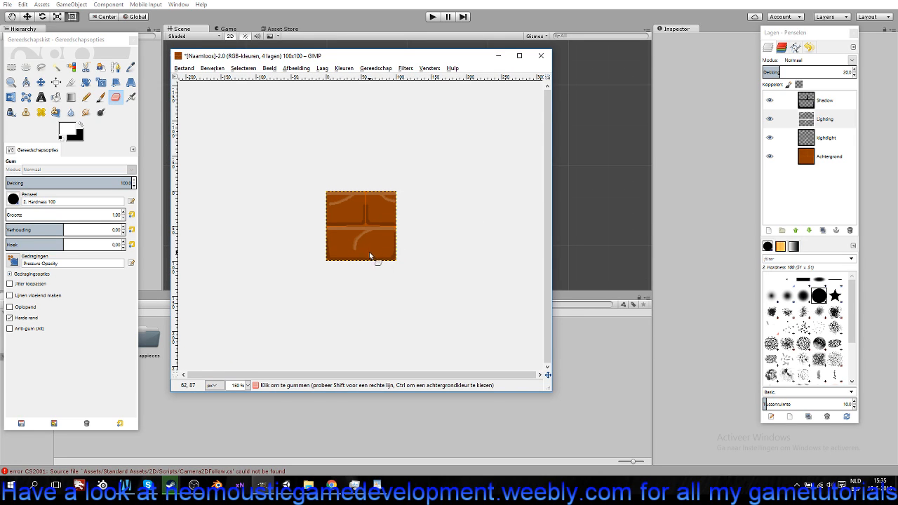
Pencil white lighting pixels down both sides of the vertical joint's top to round the upper bricks' corners.
scroll(372, 256, up, 3)
scroll(377, 225, up, 1)
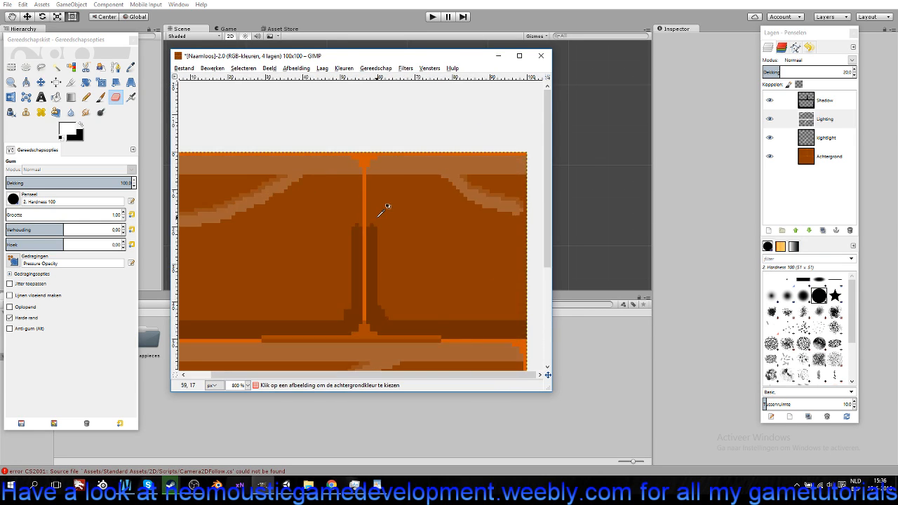
click(86, 97)
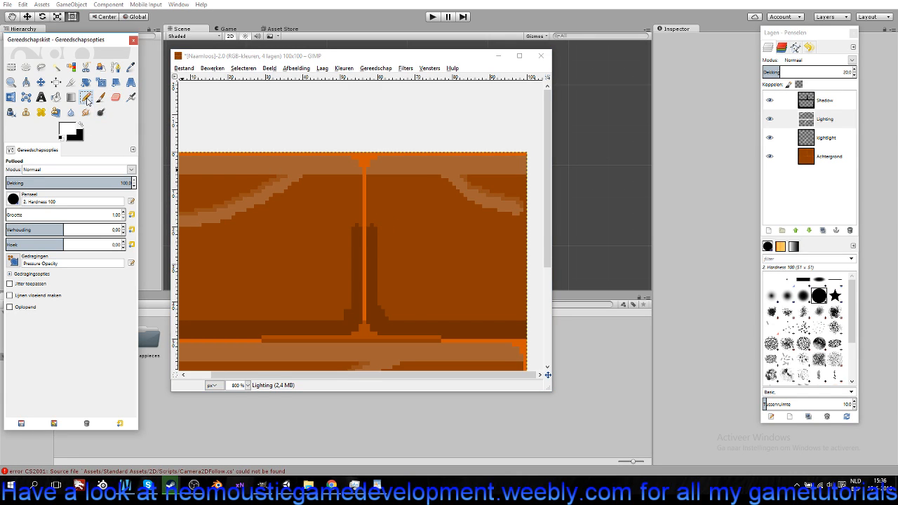
click(369, 173)
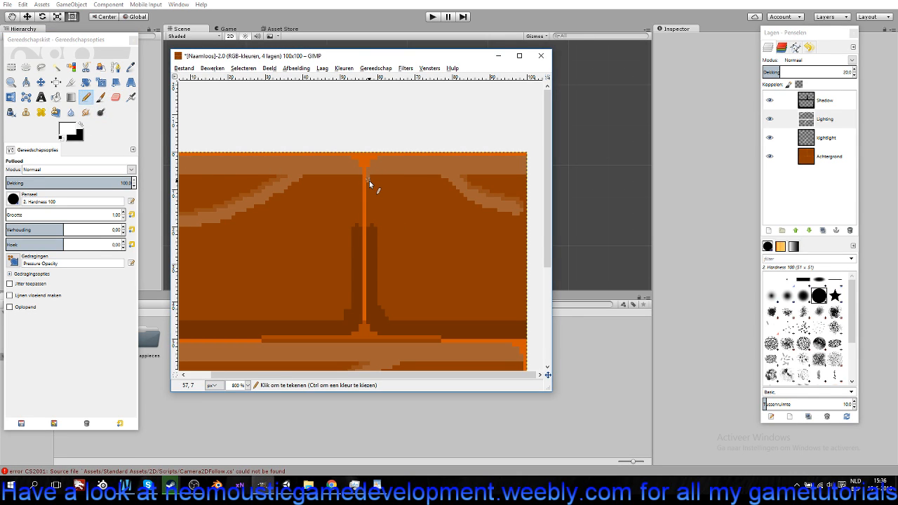
click(379, 177)
click(372, 179)
click(356, 177)
Pencil white lighting pixels down both upper corners of the lower brick, curving the lit band into its sides.
scroll(406, 210, down, 3)
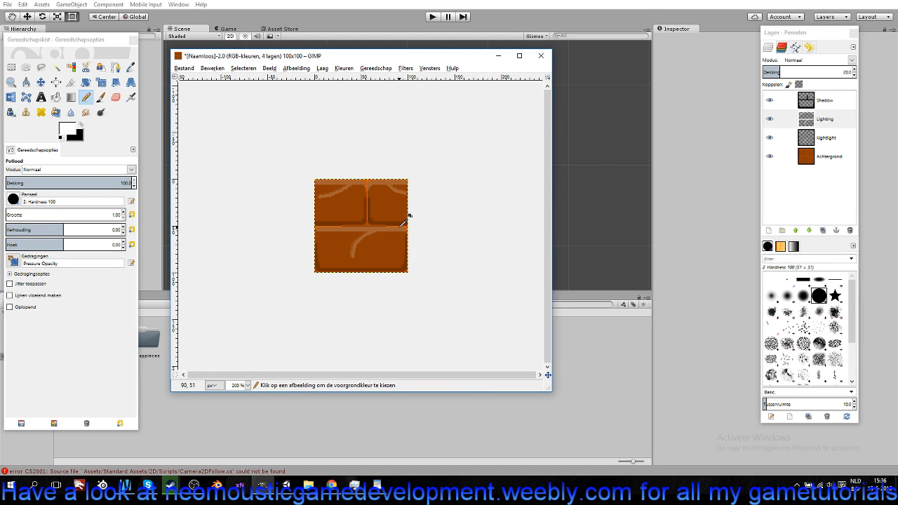
scroll(343, 251, up, 2)
scroll(355, 254, up, 1)
drag(478, 259, 332, 258)
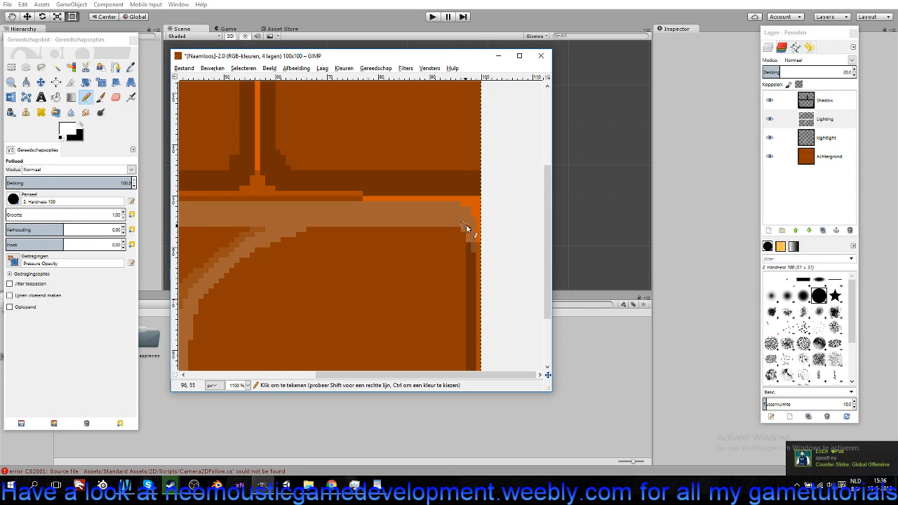
drag(364, 257, 448, 256)
drag(274, 255, 416, 250)
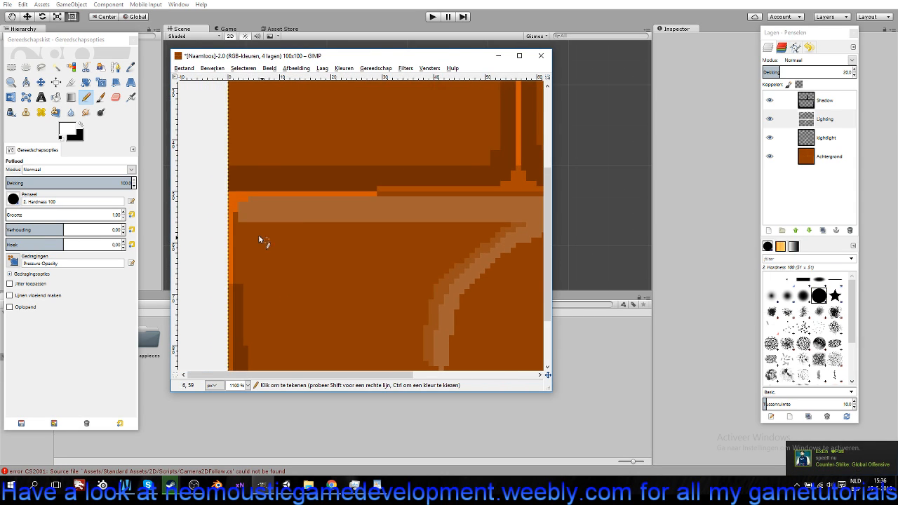
drag(246, 221, 233, 244)
key(ctrl+z)
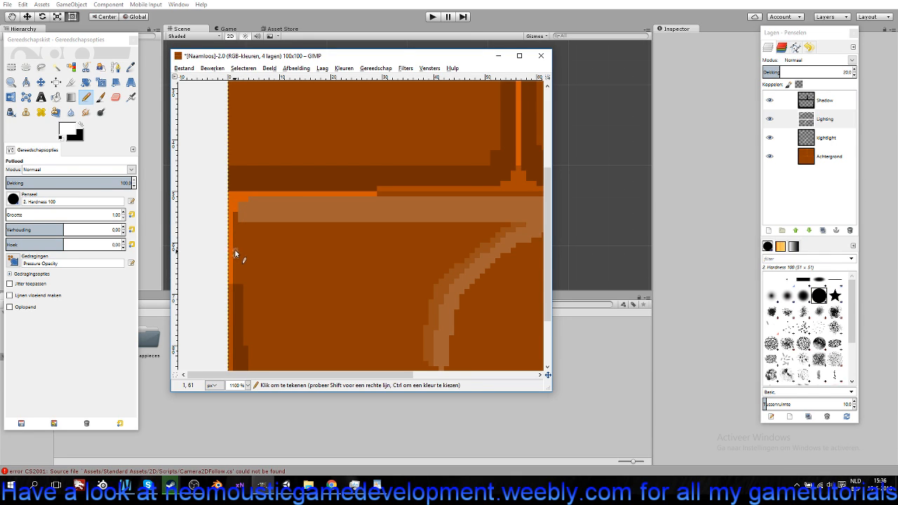
drag(240, 222, 239, 246)
scroll(310, 243, down, 4)
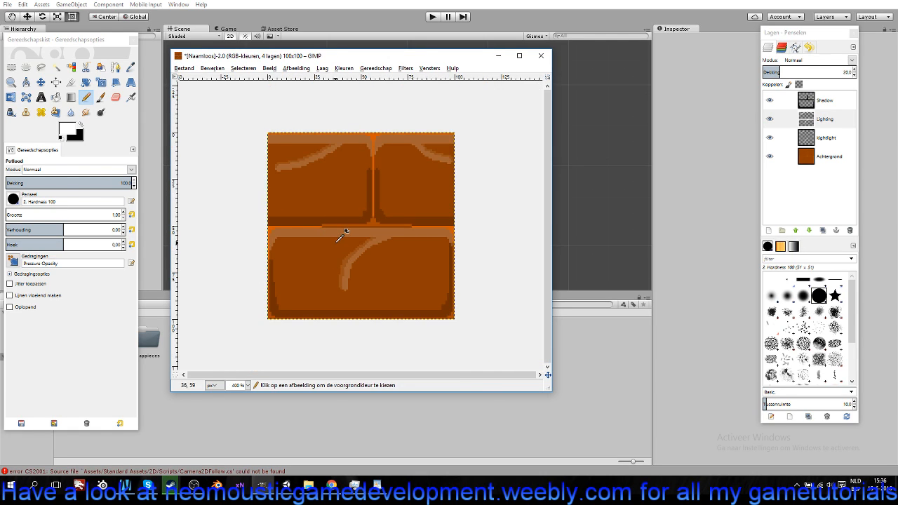
Make the Shadow layer active and erase its shadow from the grout along the lower brick's left edge.
scroll(336, 232, down, 1)
key(ctrl)
scroll(356, 245, up, 4)
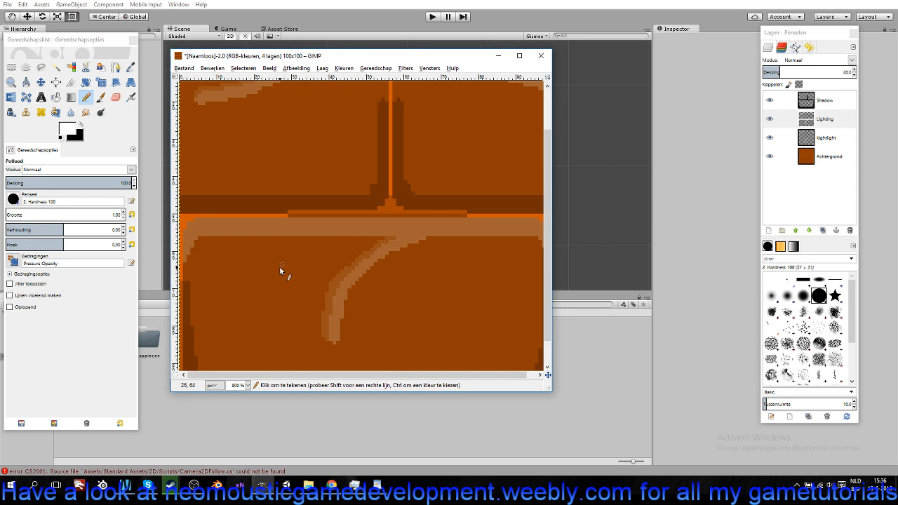
scroll(345, 258, left, 2)
click(832, 102)
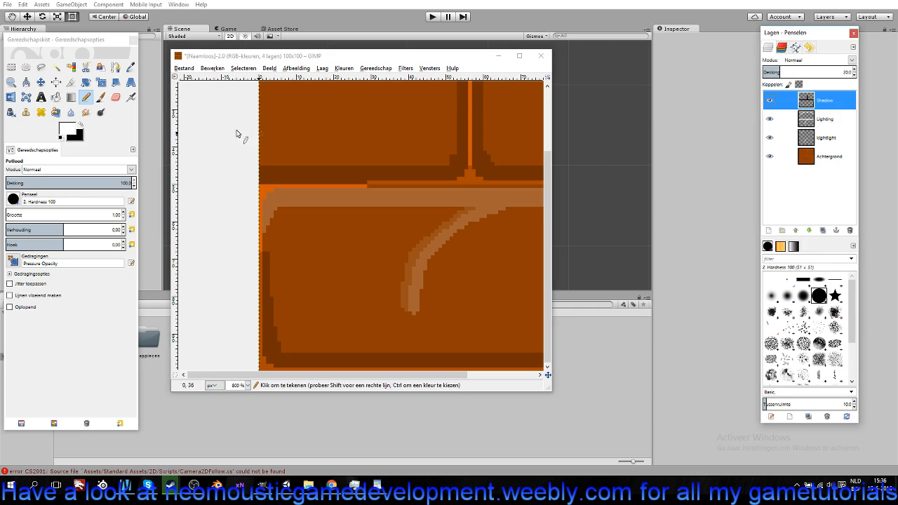
click(115, 100)
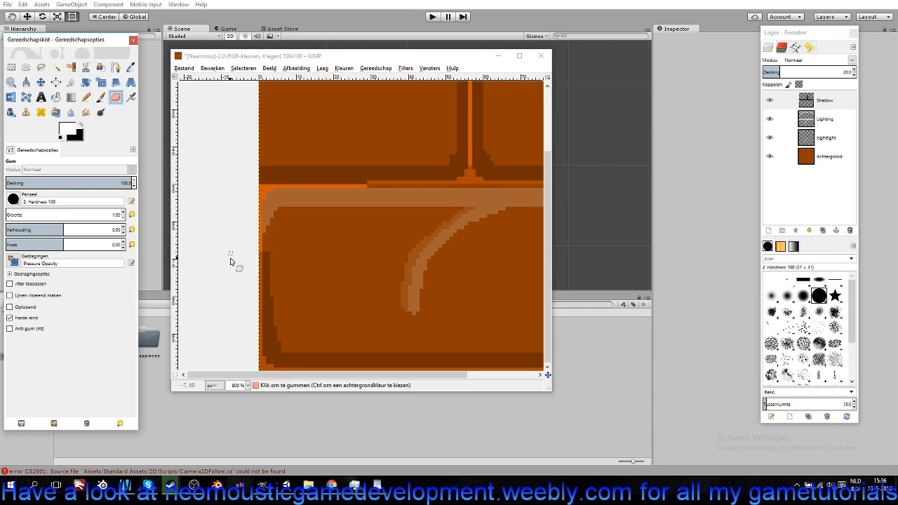
drag(260, 256, 259, 279)
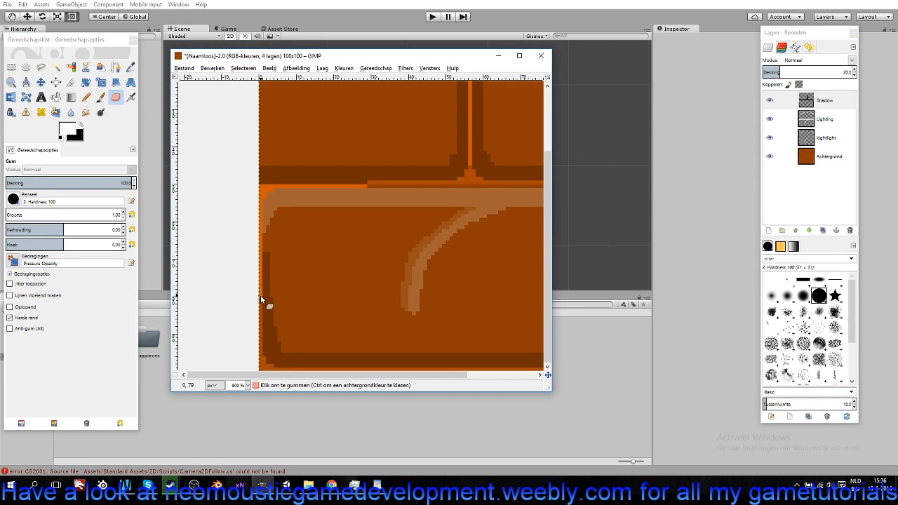
drag(263, 326, 264, 376)
Erase the shadow from the grout along the lower brick's bottom and right edges, including the corners.
scroll(320, 312, down, 3)
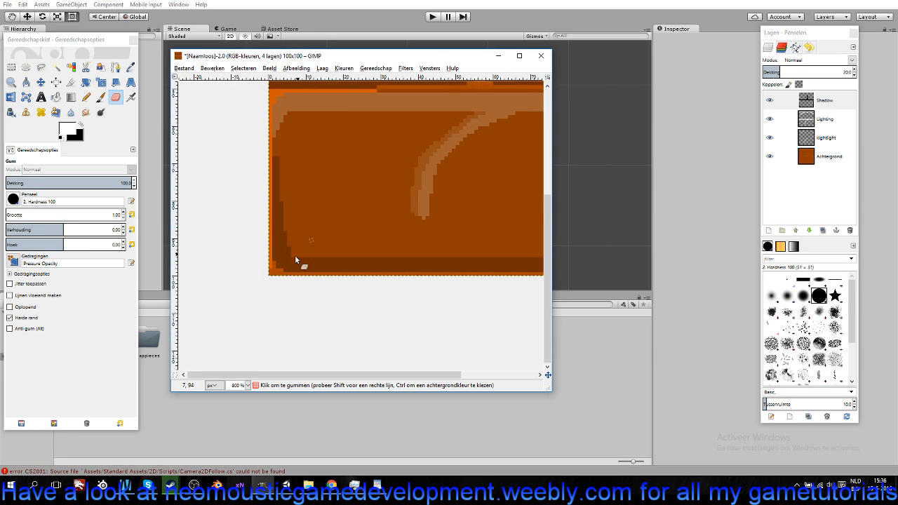
drag(273, 277, 284, 277)
scroll(471, 281, right, 5)
shift+click(460, 266)
mouse_move(460, 256)
mouse_down()
mouse_move(453, 263)
mouse_move(462, 262)
mouse_up()
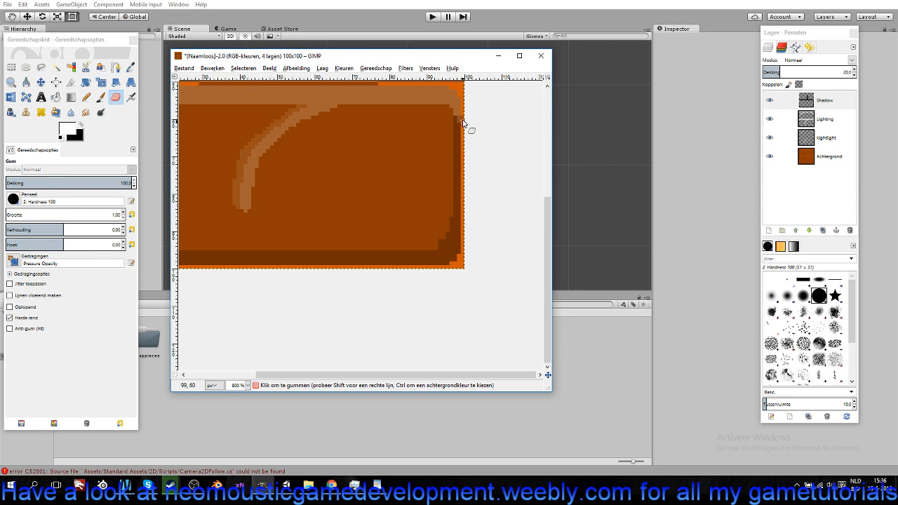
Erase the shadow from the middle of the horizontal grout line and from the junction below the vertical joint.
drag(389, 196, 423, 298)
drag(390, 139, 414, 228)
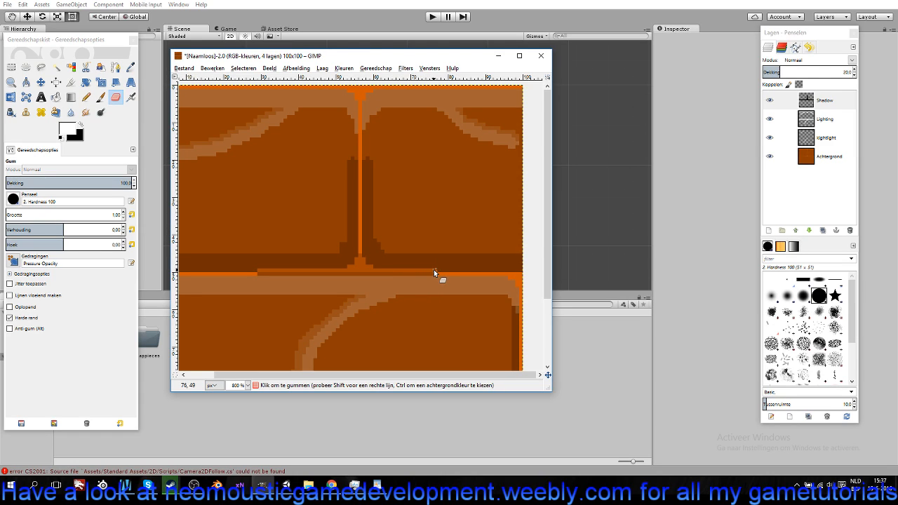
drag(407, 269, 368, 265)
drag(260, 268, 438, 269)
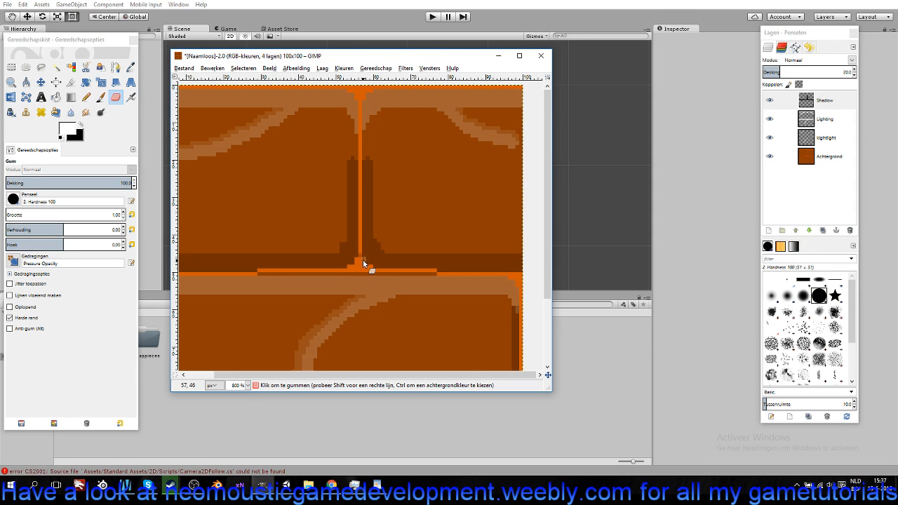
drag(454, 257, 490, 255)
drag(304, 262, 425, 261)
drag(495, 260, 375, 259)
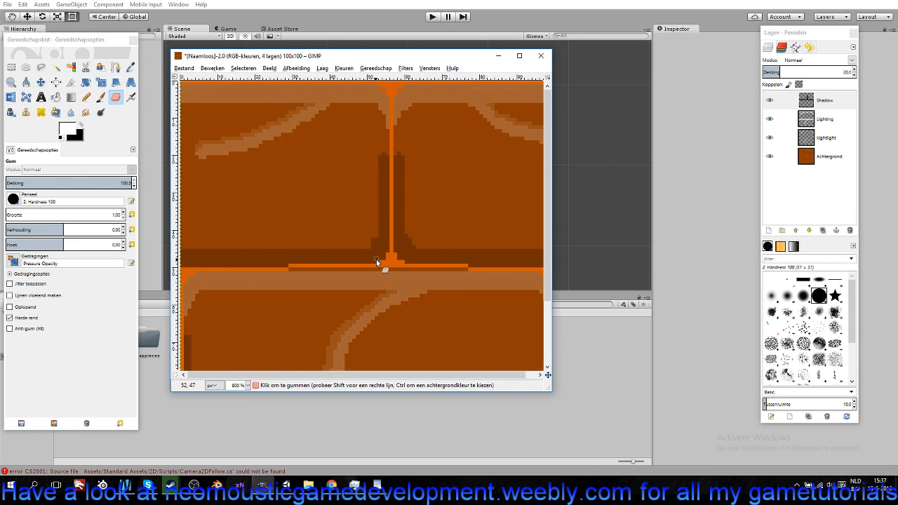
Examine the complete brick tile at actual size and enlarged to judge the cleaned-up grout.
scroll(375, 249, down, 2)
scroll(366, 212, down, 3)
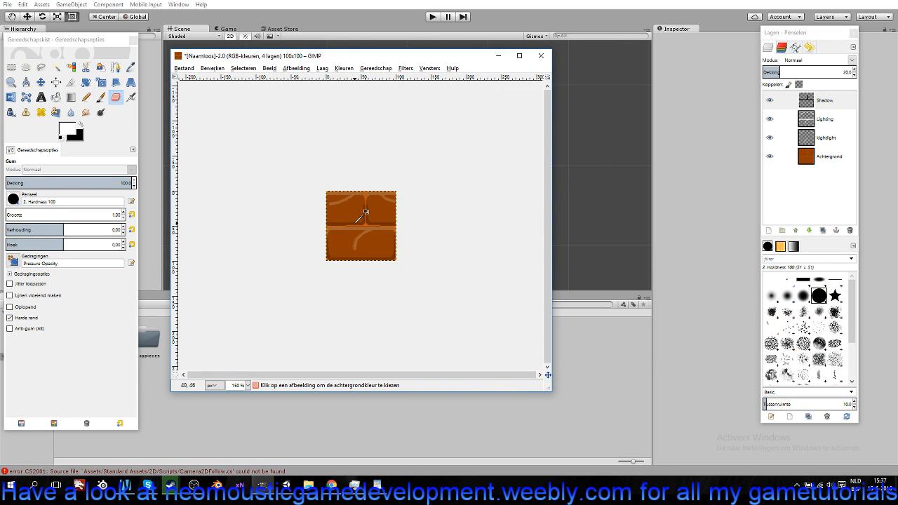
scroll(386, 233, down, 1)
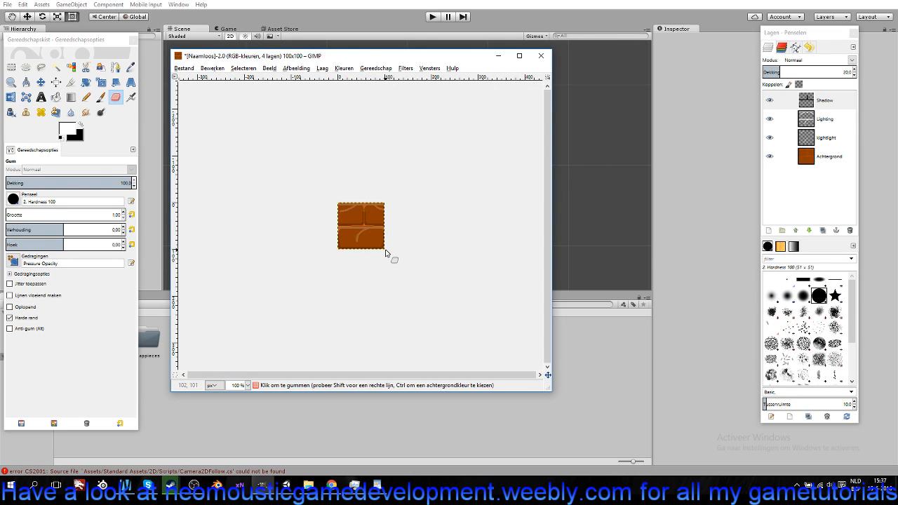
key(ctrl)
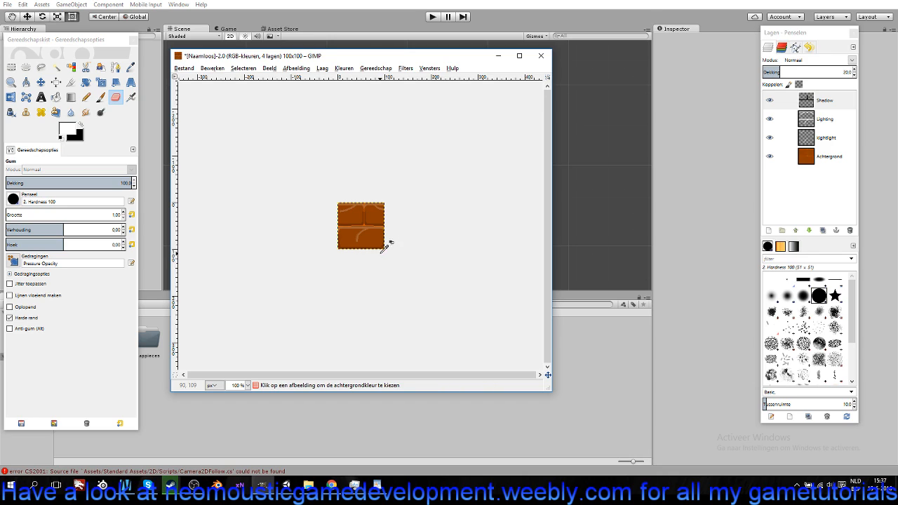
scroll(382, 249, up, 4)
scroll(382, 249, down, 2)
scroll(379, 259, up, 1)
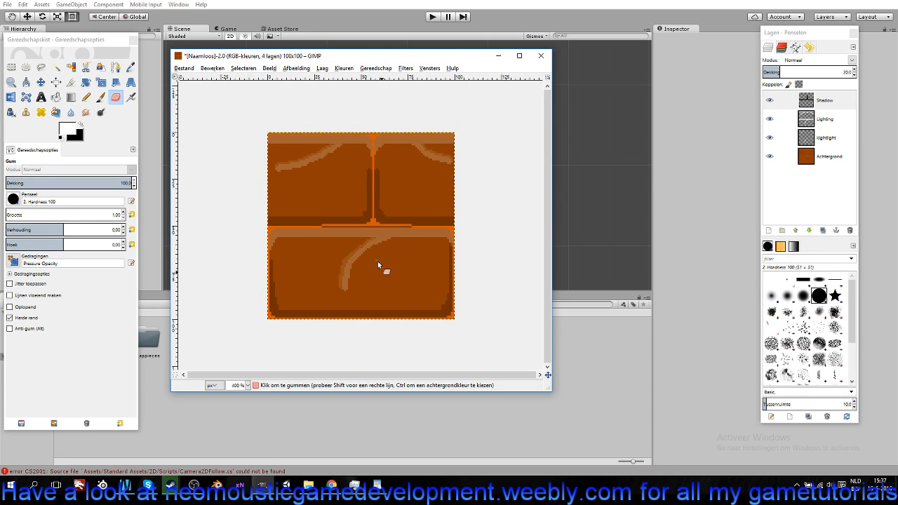
On the Shadow layer, pencil a black size 2 shadow along the lower inner edge of the lower brick's curved highlight.
click(828, 102)
click(80, 124)
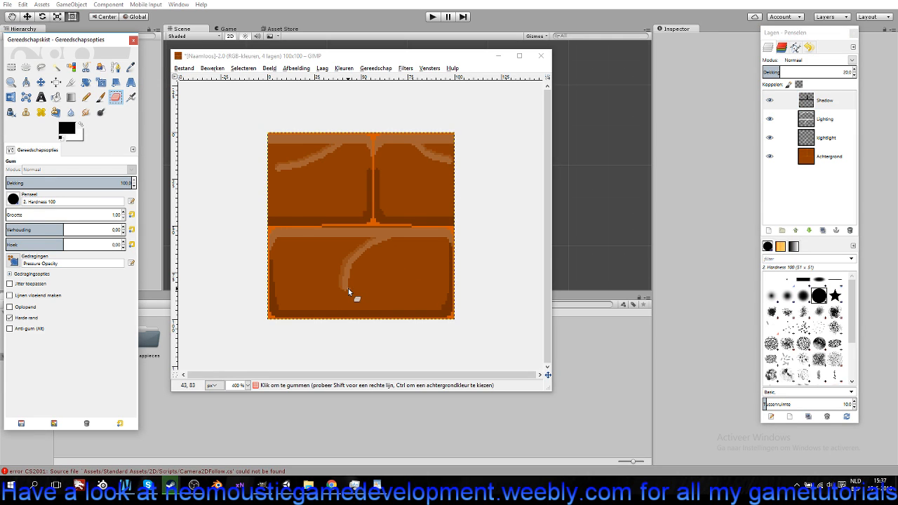
click(124, 212)
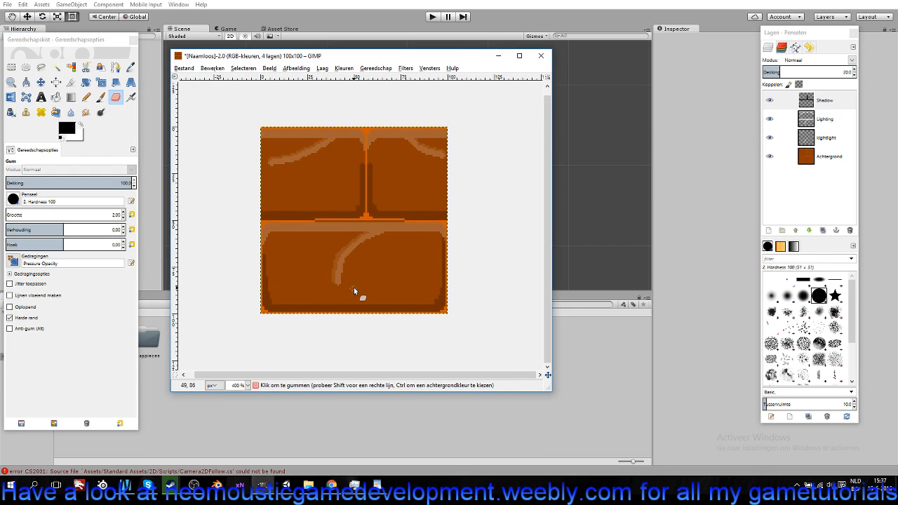
scroll(361, 286, up, 4)
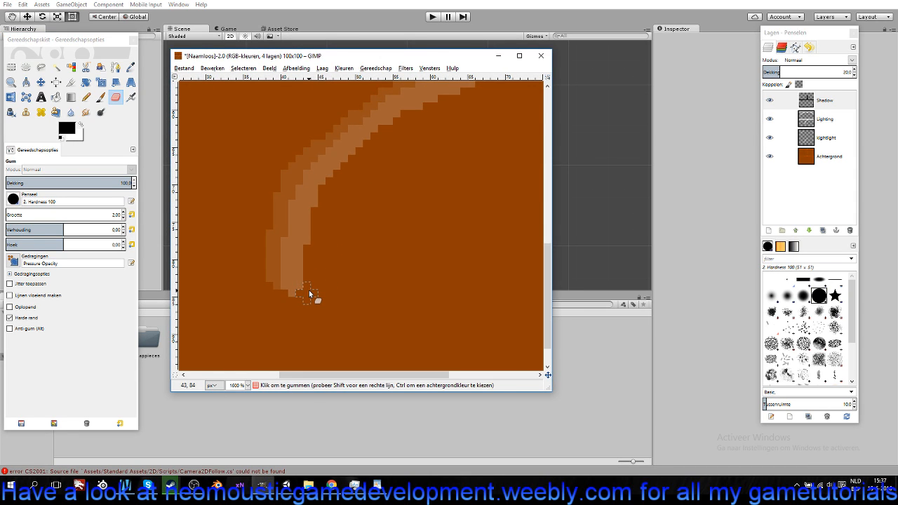
click(85, 97)
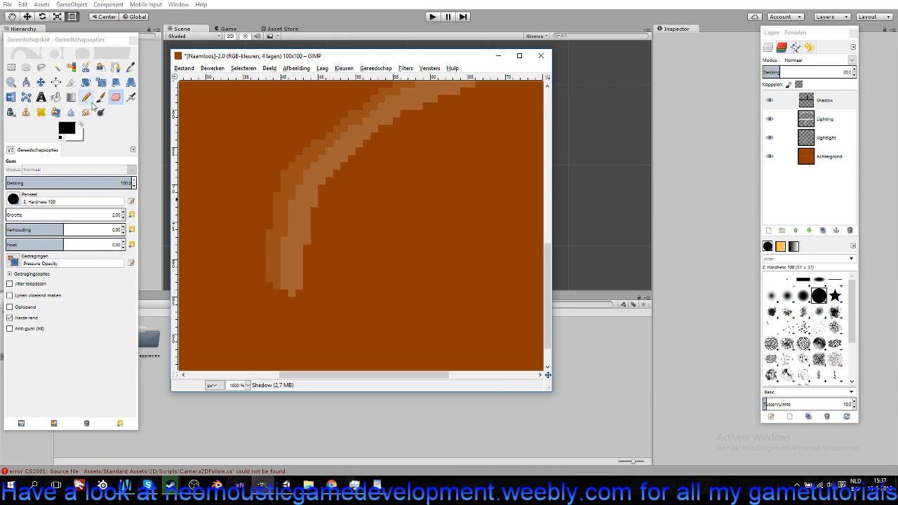
click(307, 288)
drag(306, 288, 337, 182)
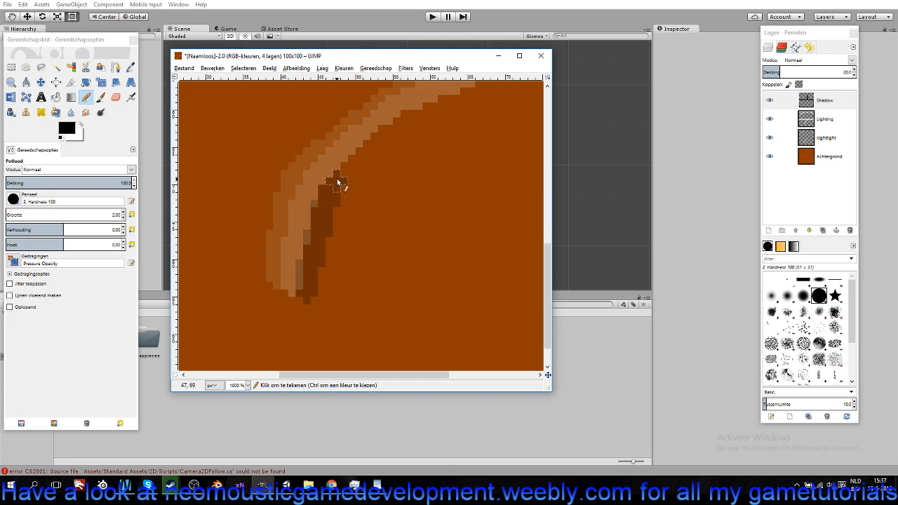
Extend the pencilled shadow up along the rest of the curved highlight and across the lit band to the grout.
drag(383, 144, 390, 140)
drag(450, 144, 356, 264)
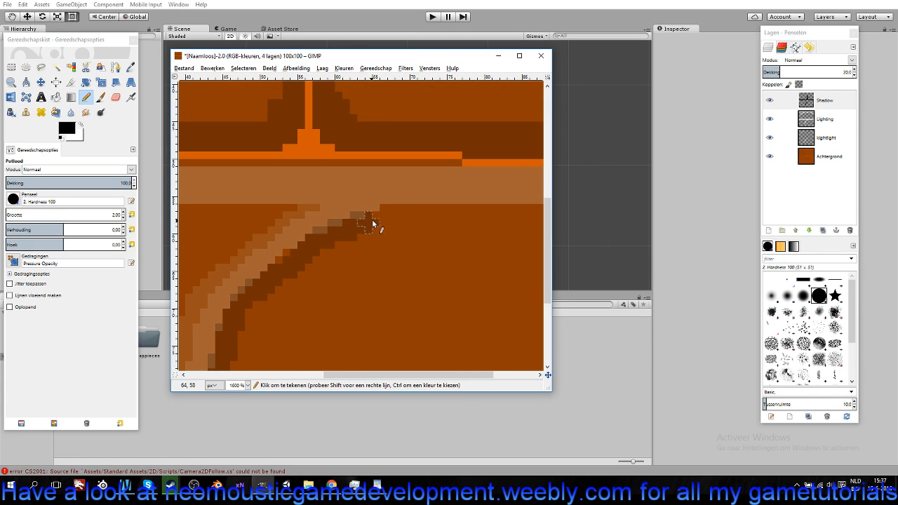
drag(443, 197, 508, 176)
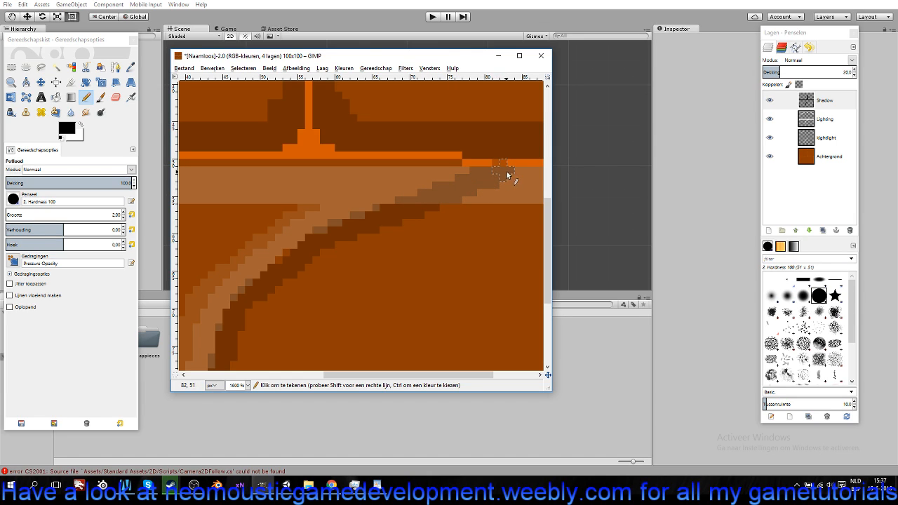
mouse_move(495, 218)
mouse_down()
mouse_move(454, 239)
mouse_move(375, 251)
mouse_up()
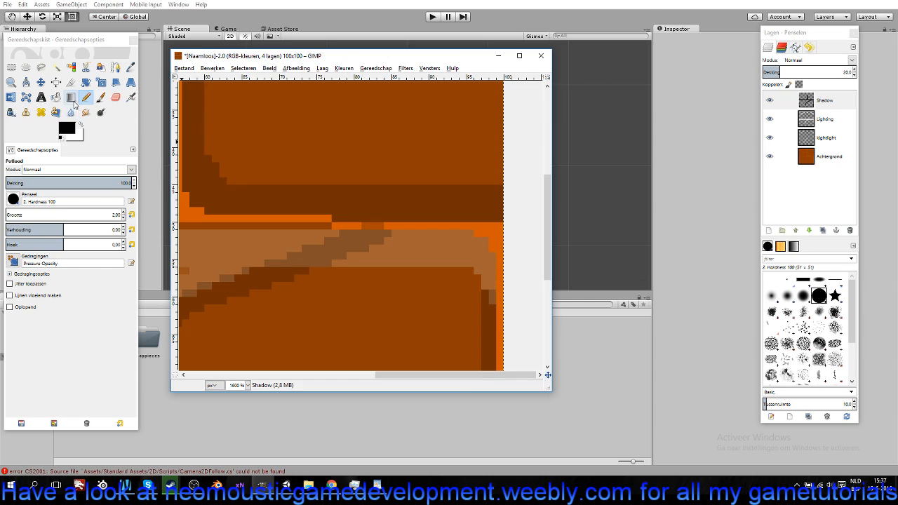
With a size 1 eraser, remove the shadow pixels spilling onto the grout above the lower brick.
click(116, 96)
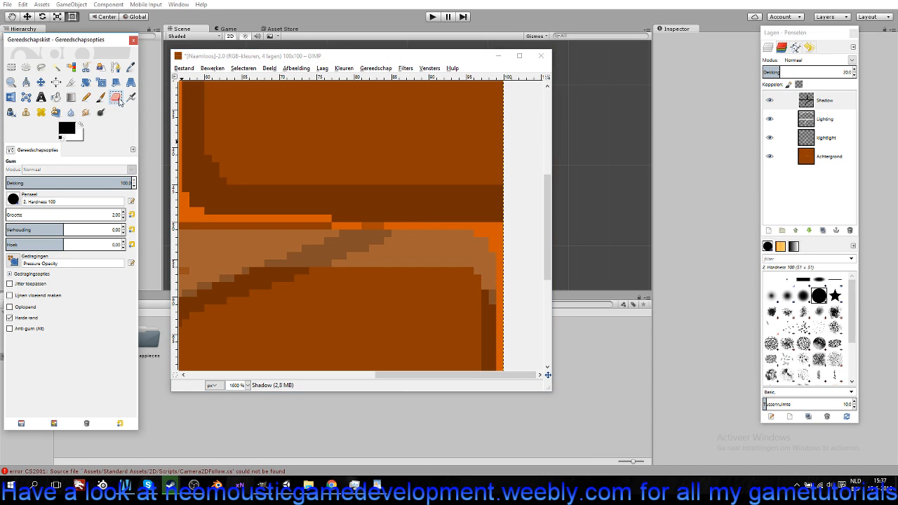
click(123, 217)
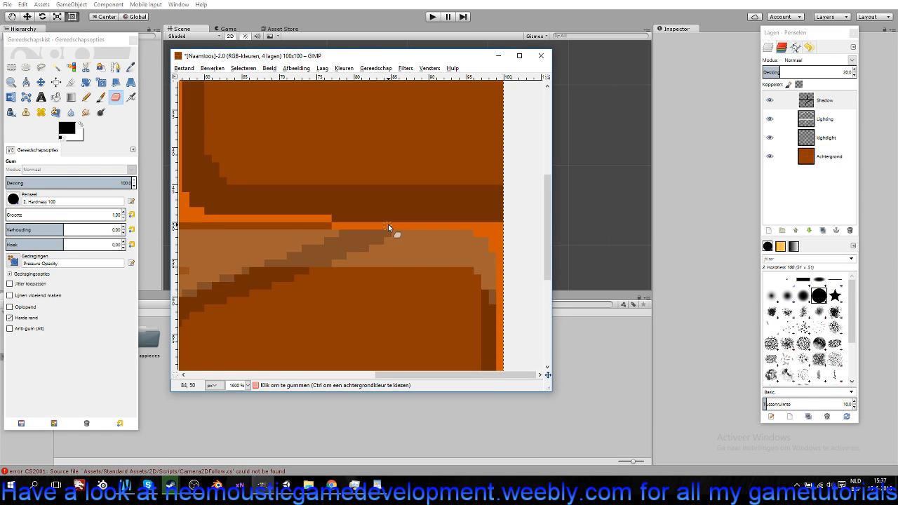
scroll(378, 225, down, 8)
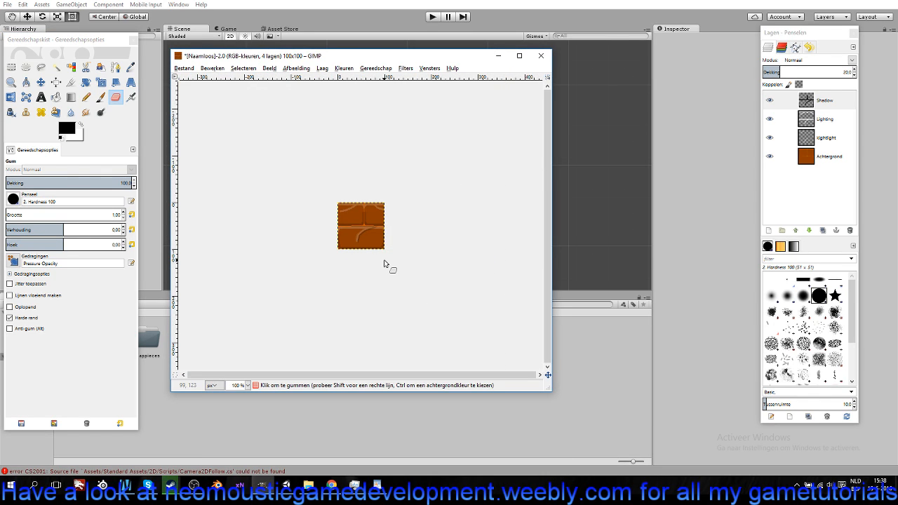
scroll(391, 250, up, 4)
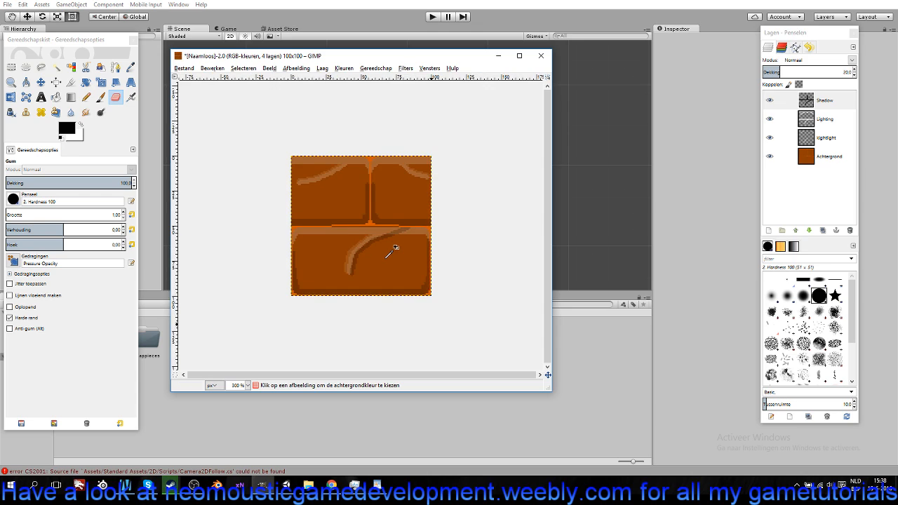
Add a new transparent 100 × 100 px layer named texturedetail above the Shadow layer.
right_click(814, 202)
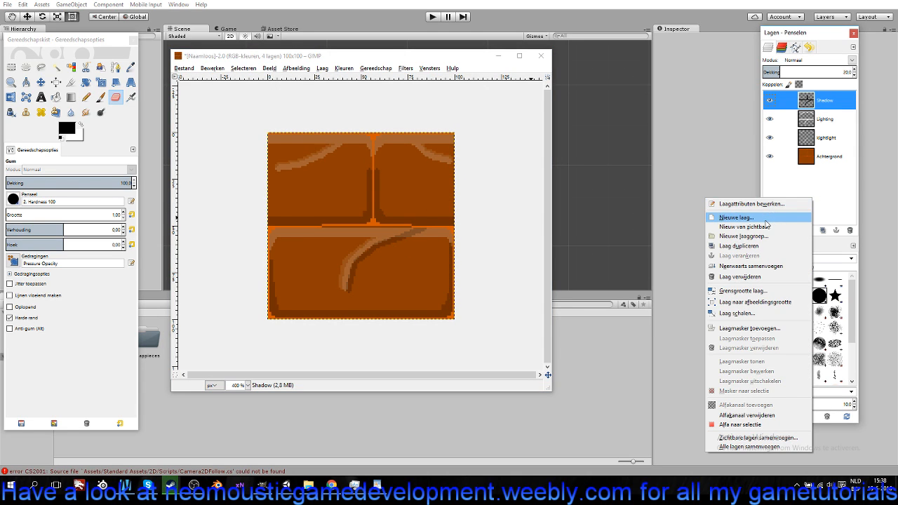
click(766, 214)
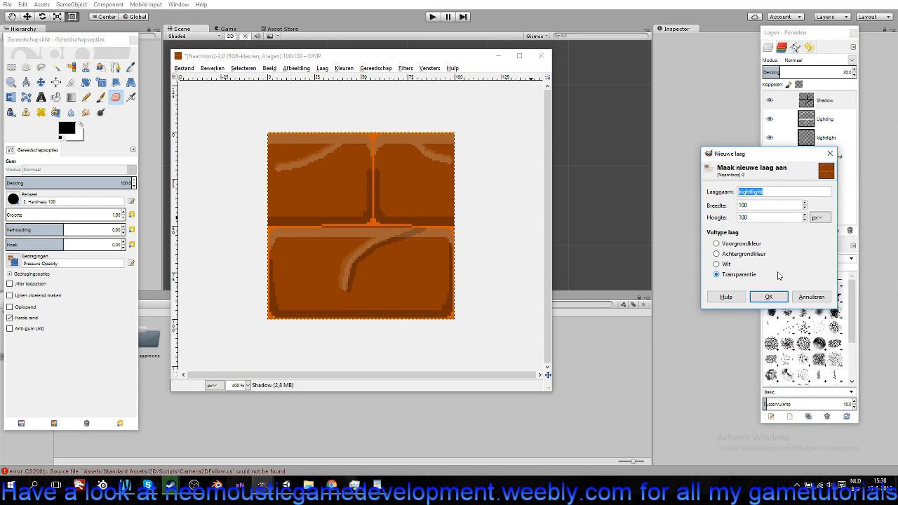
text(texturedetail)
click(769, 297)
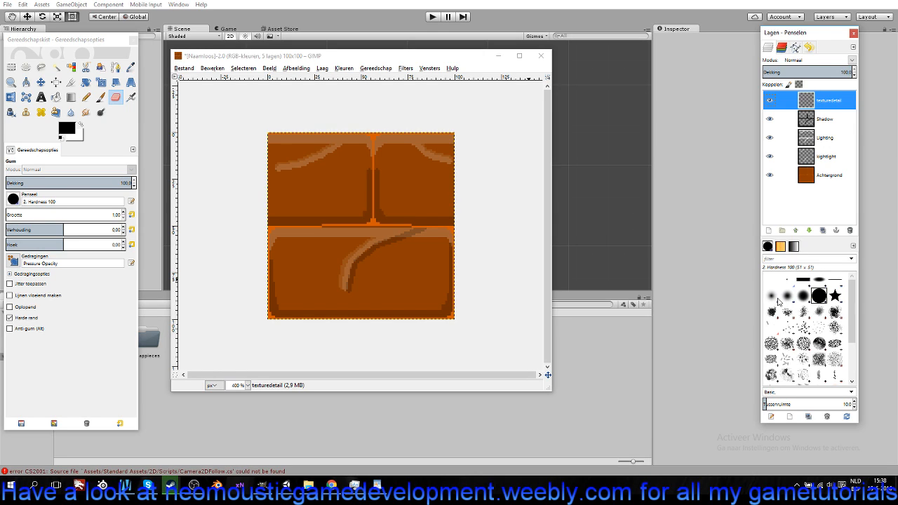
Choose the 2. Hardness 025 brush and make the Achtergrond layer active.
click(14, 199)
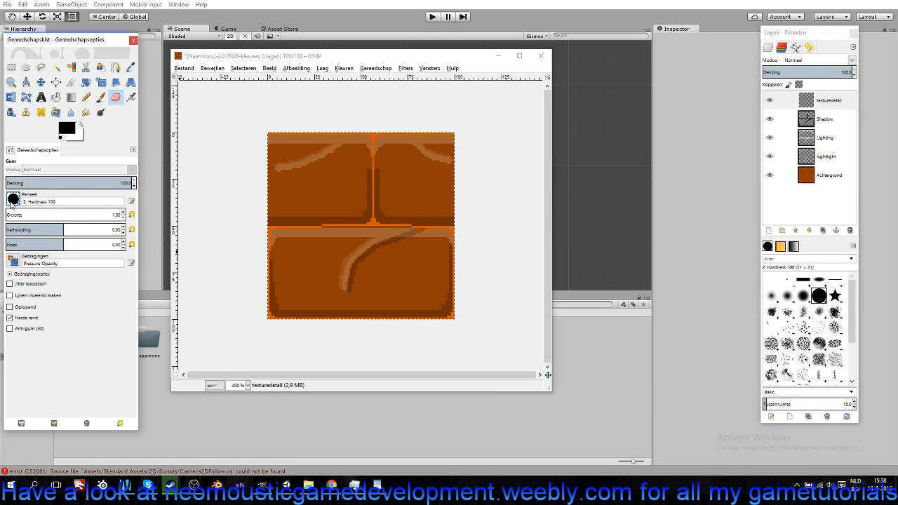
click(76, 218)
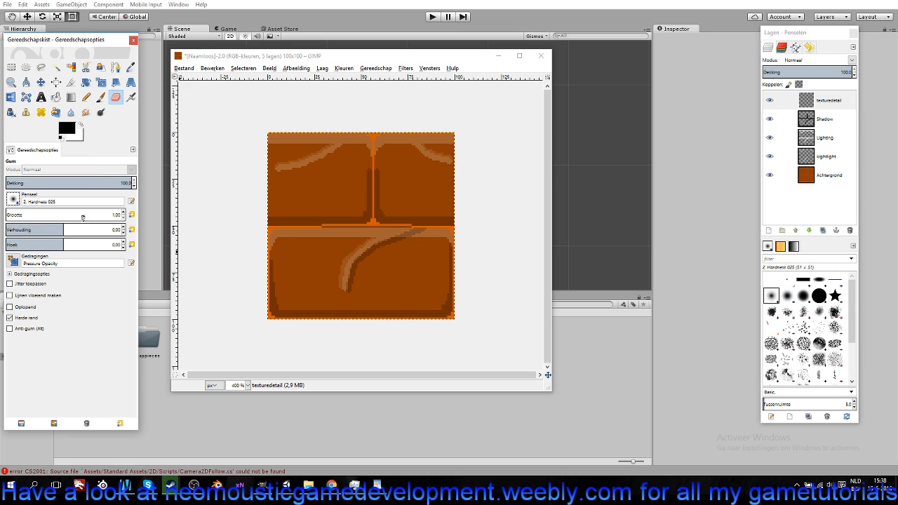
click(128, 184)
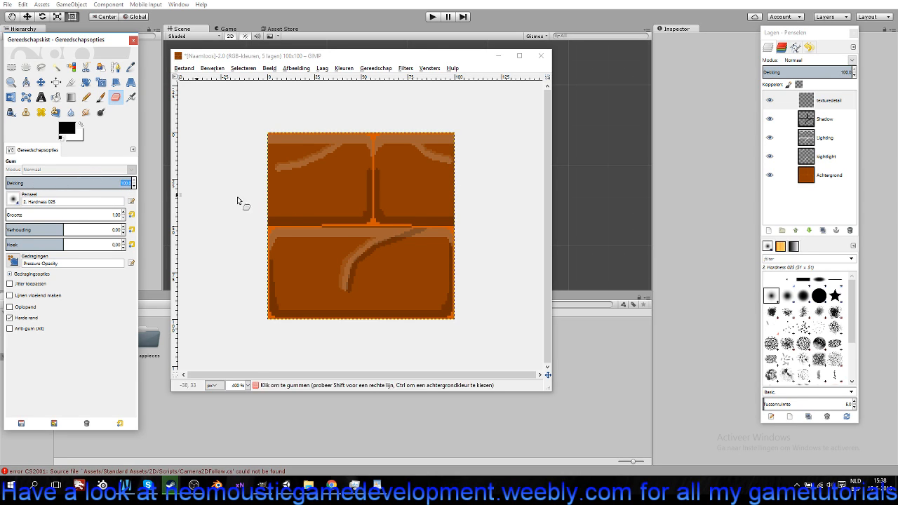
click(835, 175)
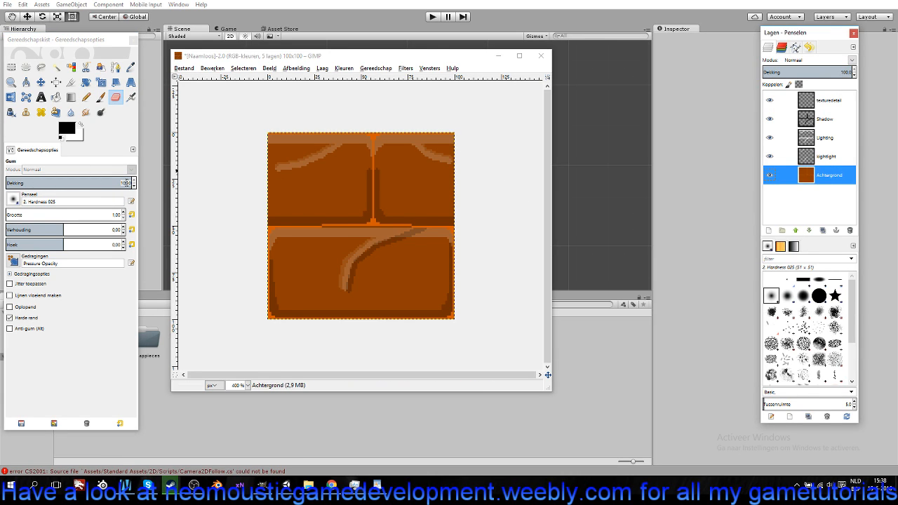
Set the eraser's opacity to 20 and its size to 9, try it on the upper-left brick and undo the mark.
click(126, 182)
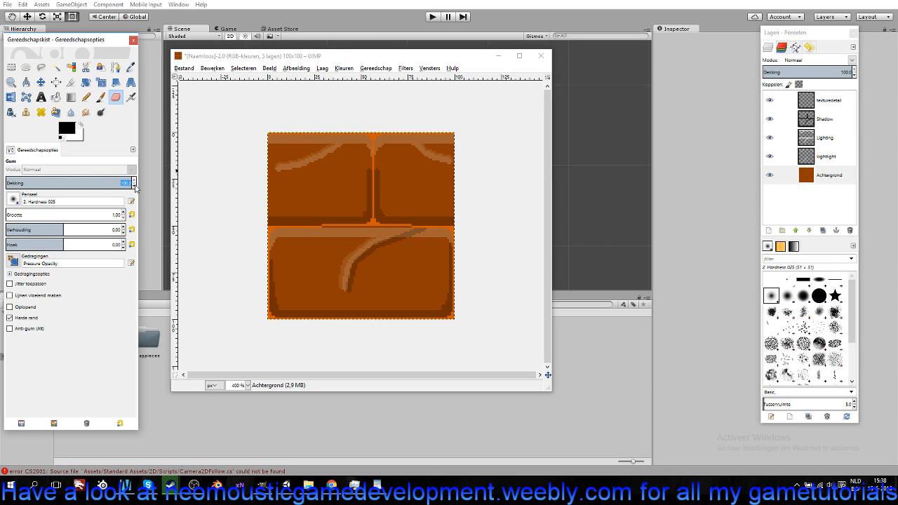
text(20)
key(Return)
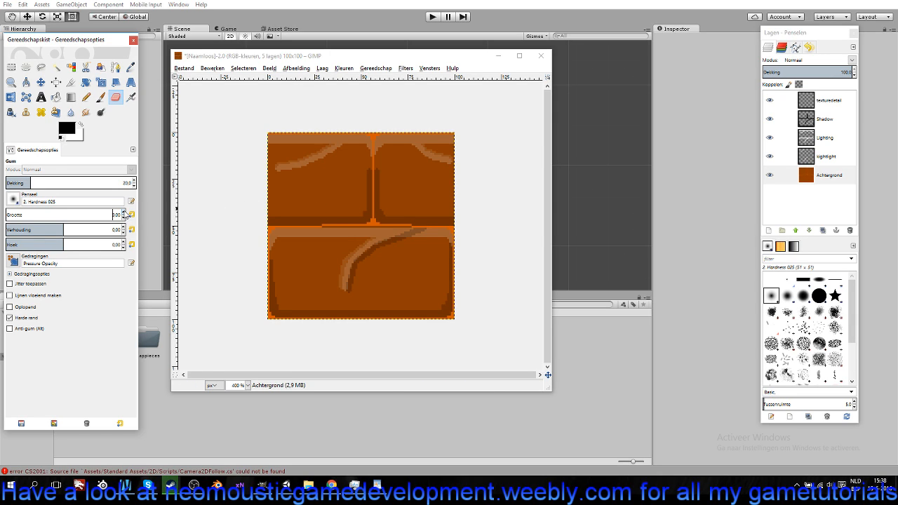
drag(288, 186, 306, 192)
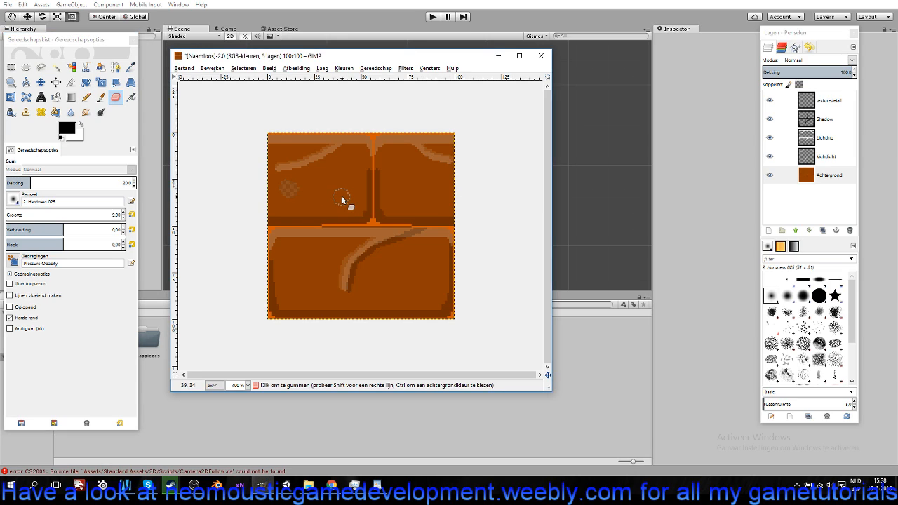
key(ctrl+z)
Try black Pencil marks on the upper-left brick at opacity 100 and 20, undoing each one.
click(86, 96)
click(286, 192)
key(ctrl+z)
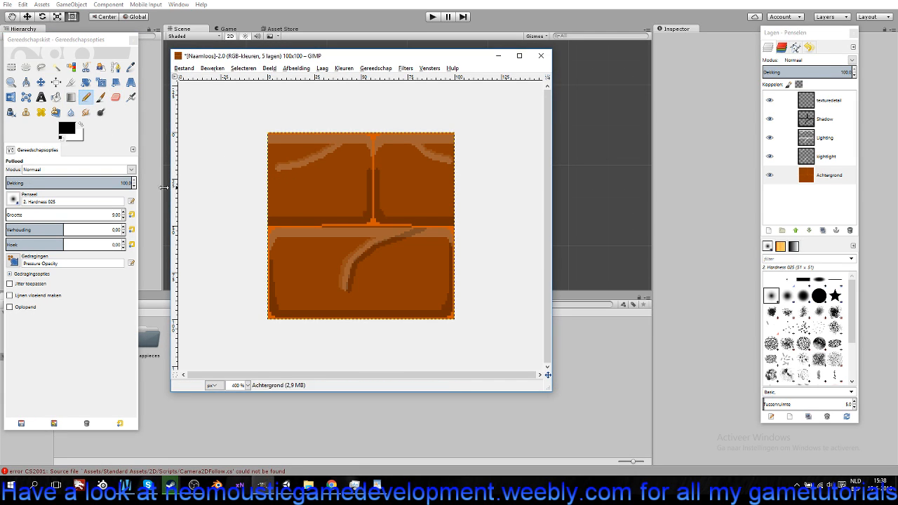
double_click(124, 183)
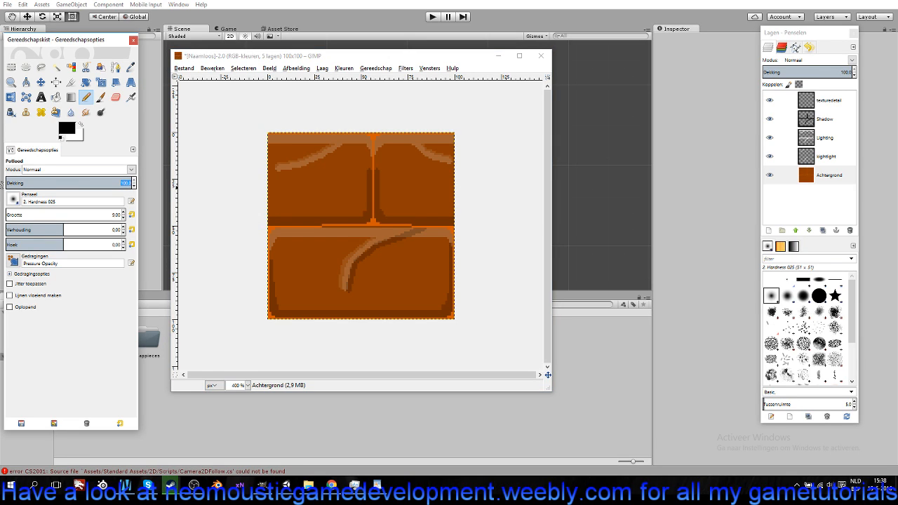
key(Return)
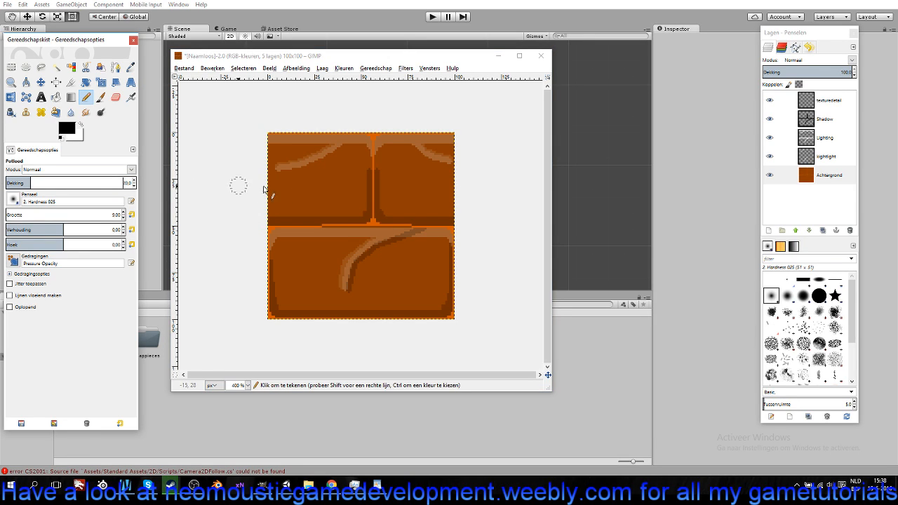
click(299, 195)
key(ctrl+z)
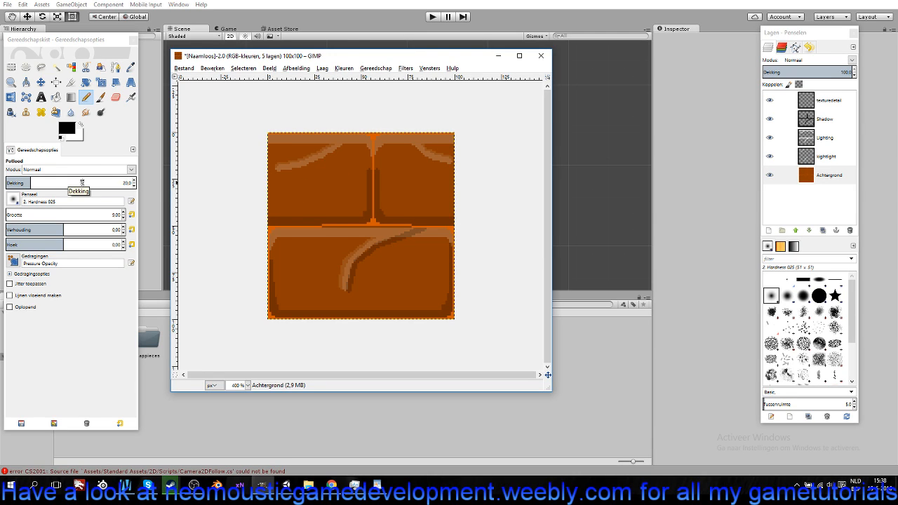
Lower the Pencil opacity to 10 and draw a faint dark diagonal stroke across the upper-left brick on the Achtergrond layer.
click(134, 186)
click(134, 186)
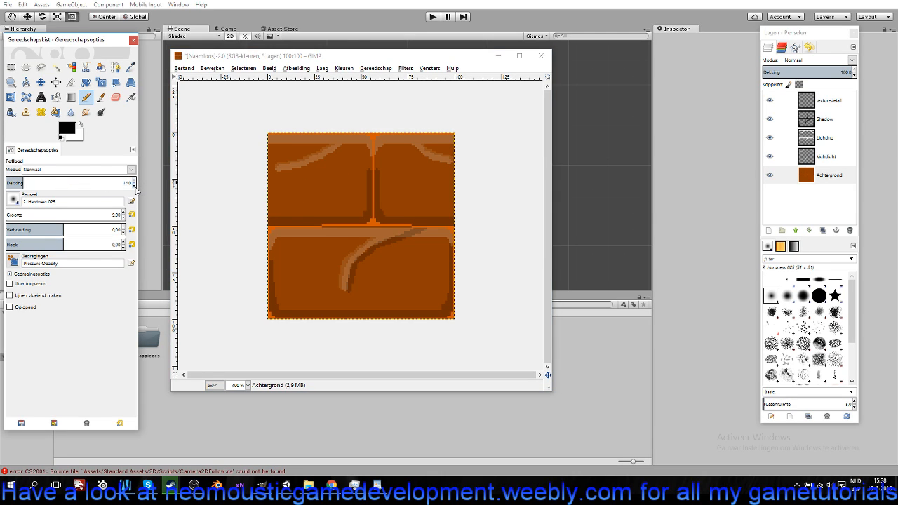
drag(306, 203, 356, 193)
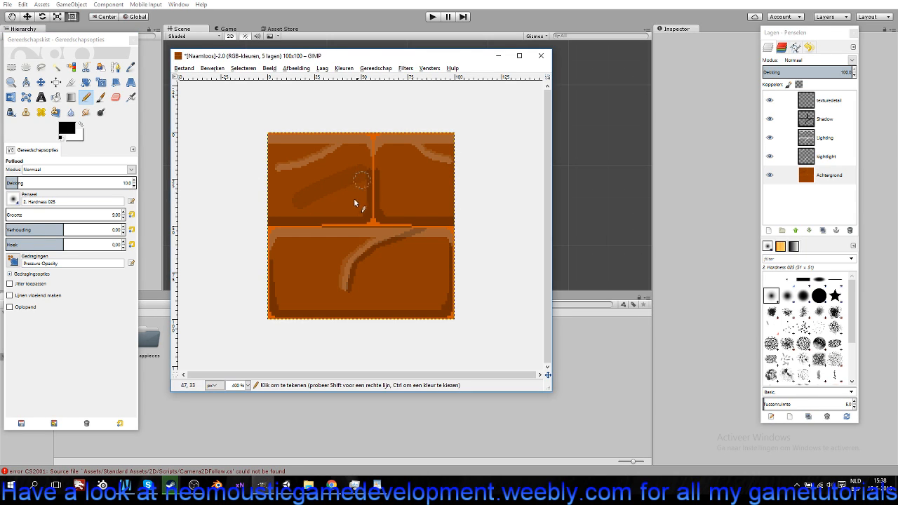
Undo the dark diagonal stroke and set the Pencil to size 11 and opacity 4, undoing a test stroke on the upper-left brick.
key(ctrl+z)
click(124, 219)
click(124, 218)
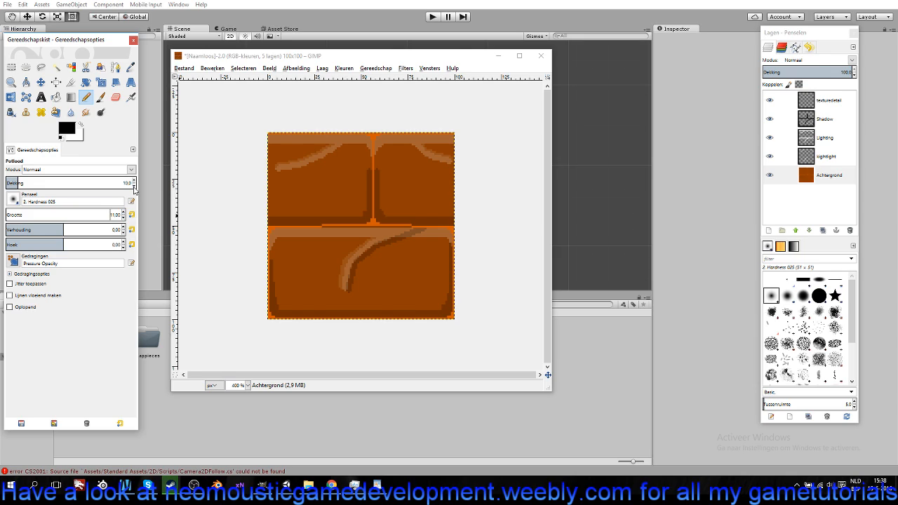
click(134, 186)
mouse_move(267, 194)
mouse_down()
mouse_move(356, 180)
mouse_move(333, 195)
mouse_up()
key(ctrl+z)
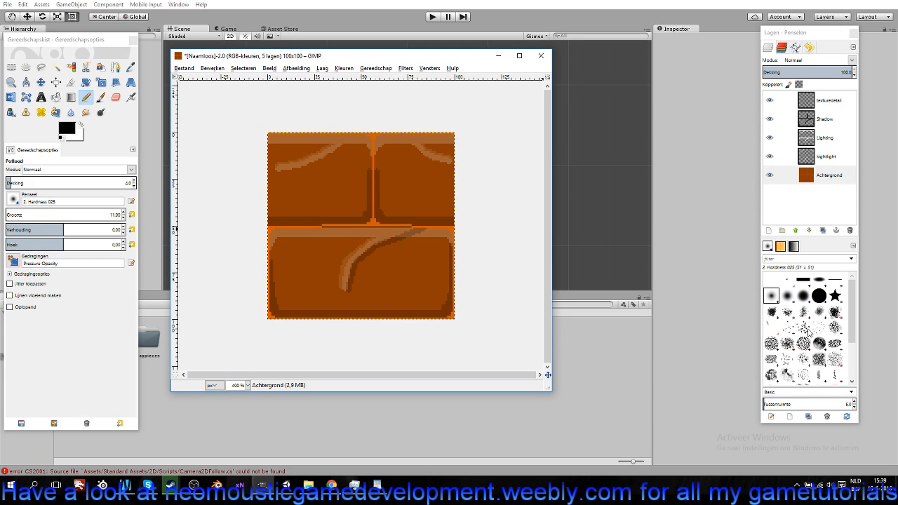
Choose the Acrylic 01 brush and dab a faint dark spot on the upper-left brick, undoing a second dab on the upper-right brick.
click(772, 313)
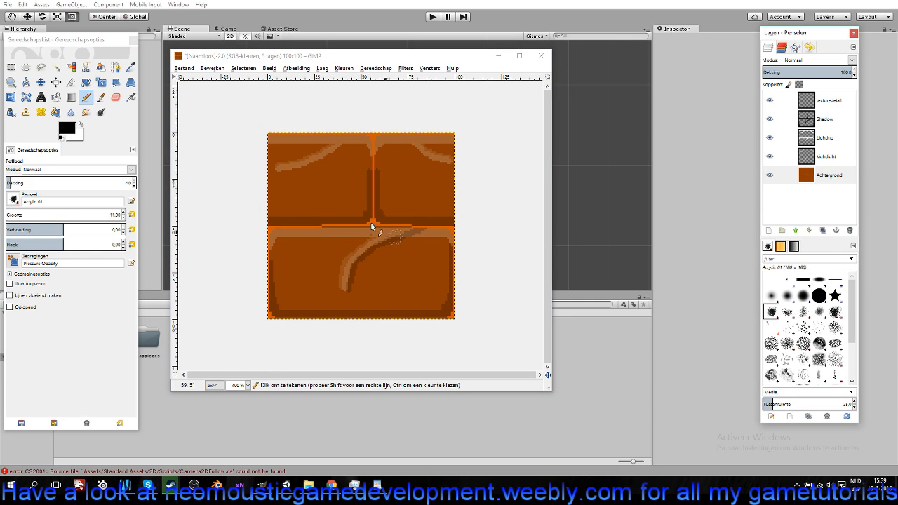
click(336, 203)
click(416, 180)
key(ctrl+z)
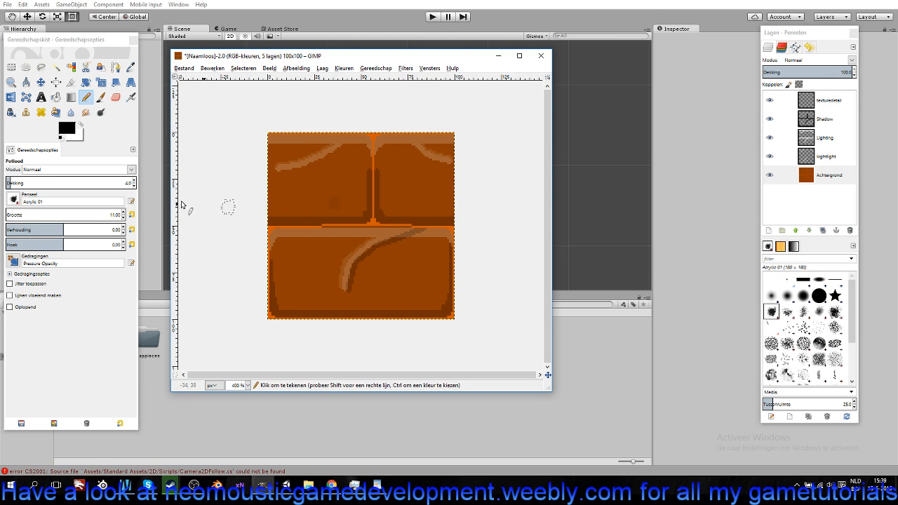
Set the Pencil to opacity 5 and size 16 and dab faint dark spots across all three bricks on the Achtergrond layer.
double_click(134, 180)
click(135, 181)
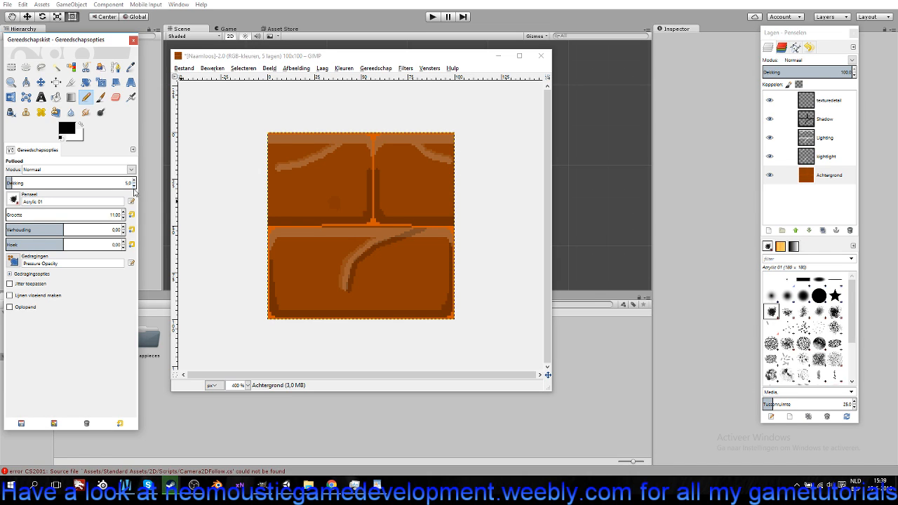
triple_click(123, 213)
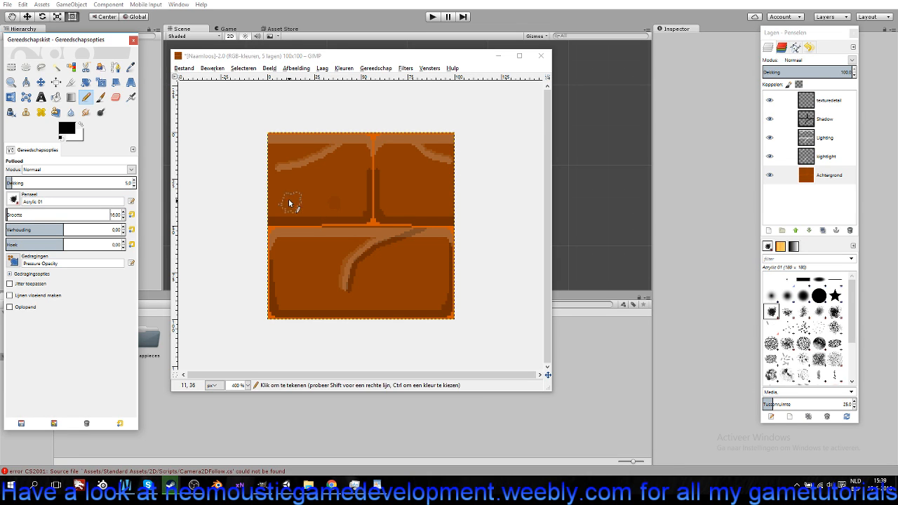
click(344, 162)
click(294, 209)
click(405, 292)
click(431, 250)
click(395, 161)
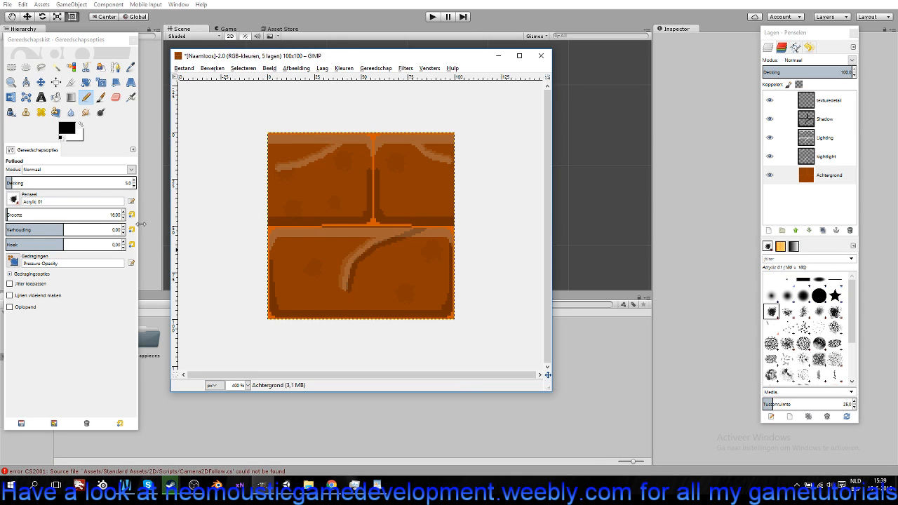
Set the Pencil size to 23 and add larger faint dark spots to the upper-right and lower bricks.
triple_click(123, 212)
click(124, 213)
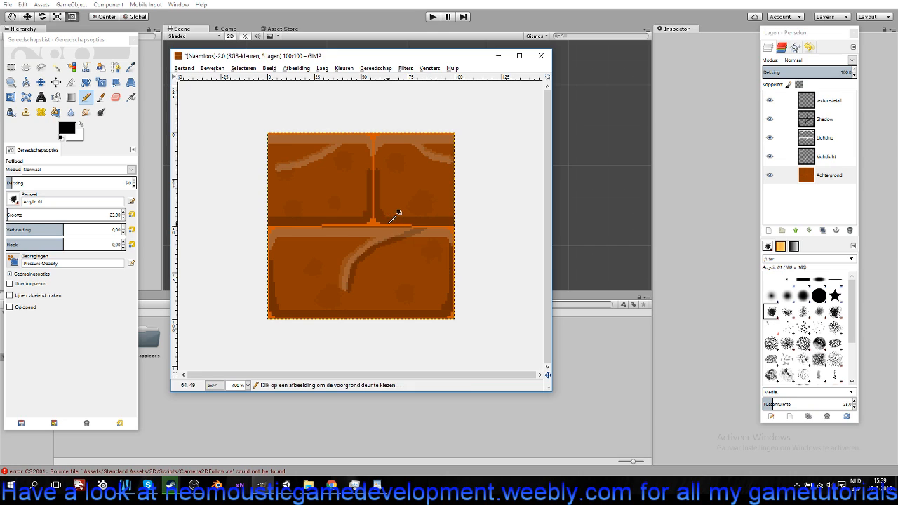
ctrl+scroll(395, 210, down, 4)
ctrl+scroll(396, 244, up, 5)
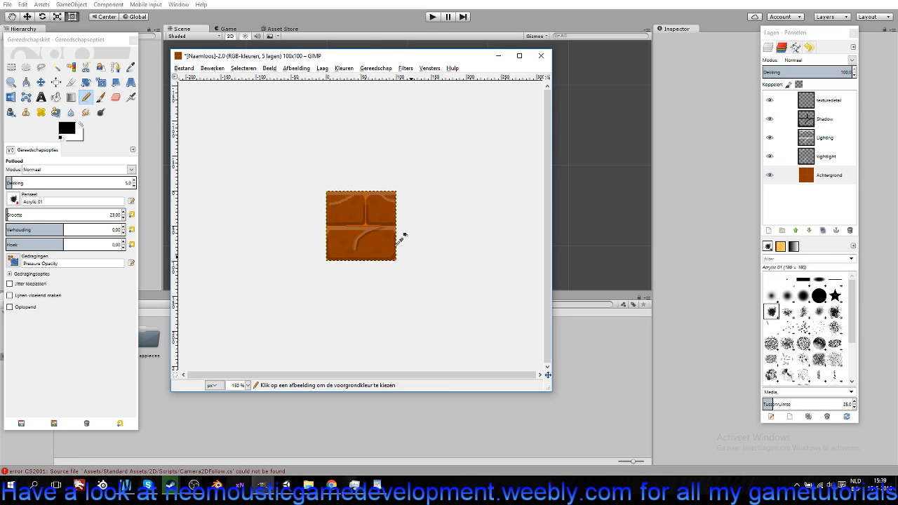
ctrl+scroll(363, 247, up, 1)
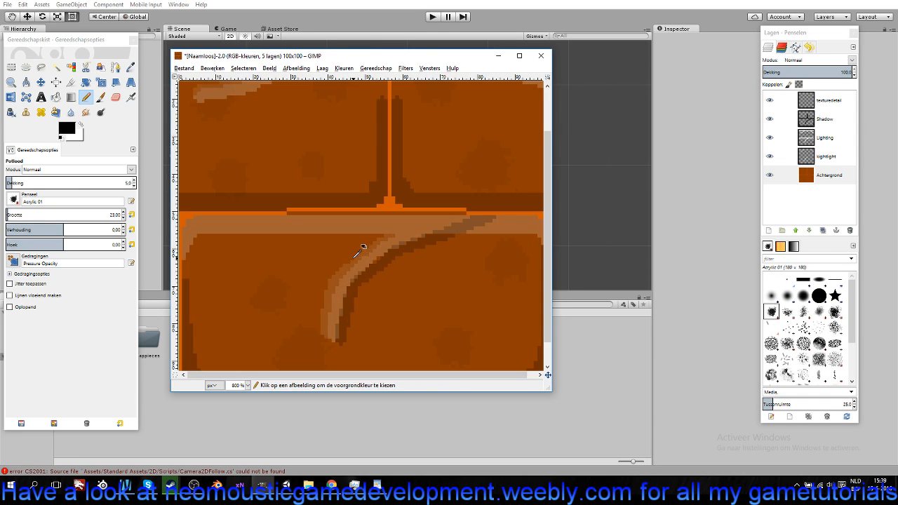
Make the Lighting layer active and set up a white Pencil with the 2. Hardness 100 brush, size 1 and opacity 100.
click(827, 138)
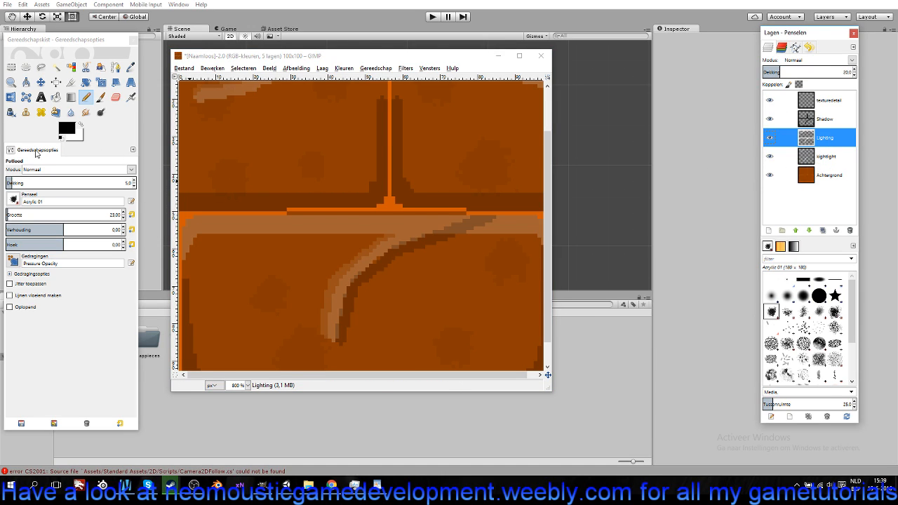
click(81, 124)
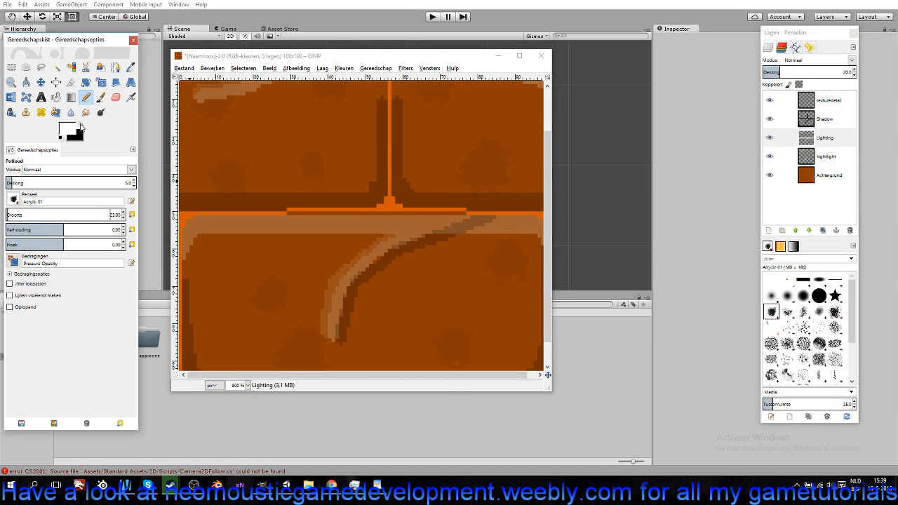
click(14, 199)
click(39, 228)
click(123, 219)
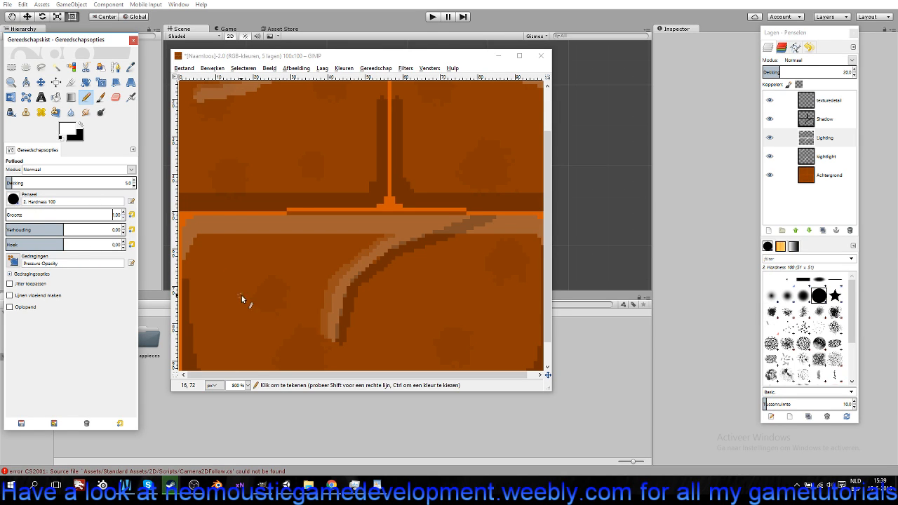
scroll(303, 254, up, 1)
scroll(312, 265, up, 1)
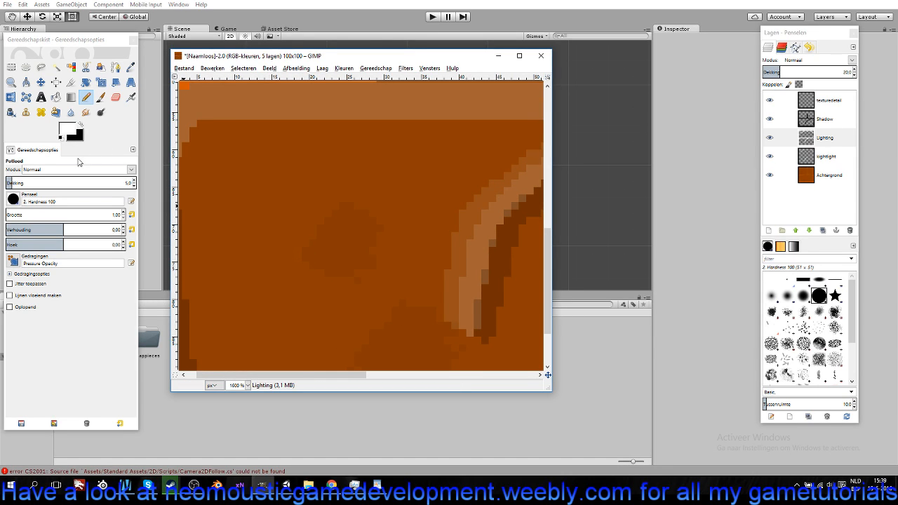
drag(131, 182, 135, 184)
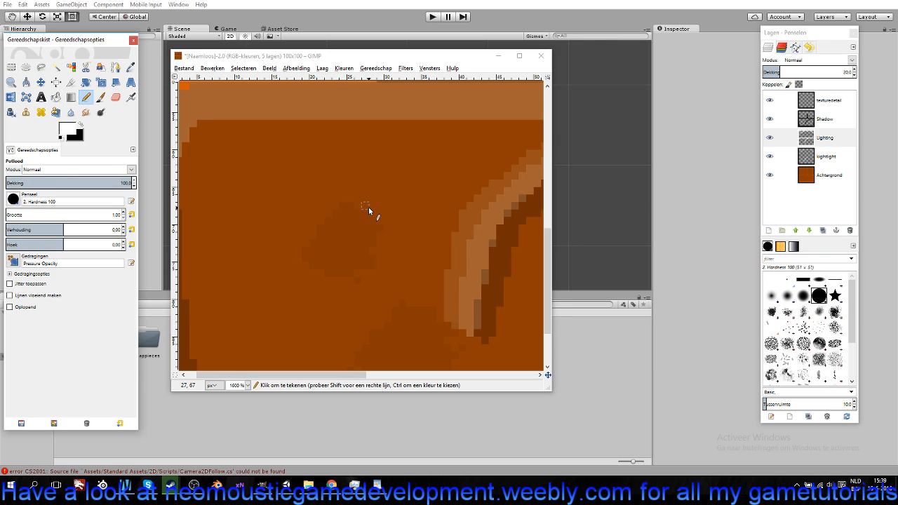
Try a one-pixel white edge along the upper-left side of the lower brick's left dark spot on the Lighting layer.
drag(368, 207, 359, 207)
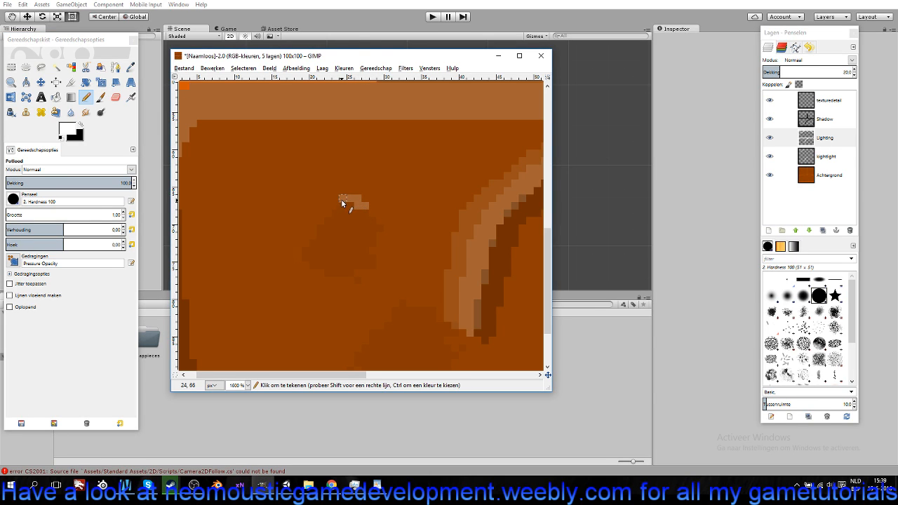
drag(329, 213, 322, 220)
scroll(404, 249, down, 6)
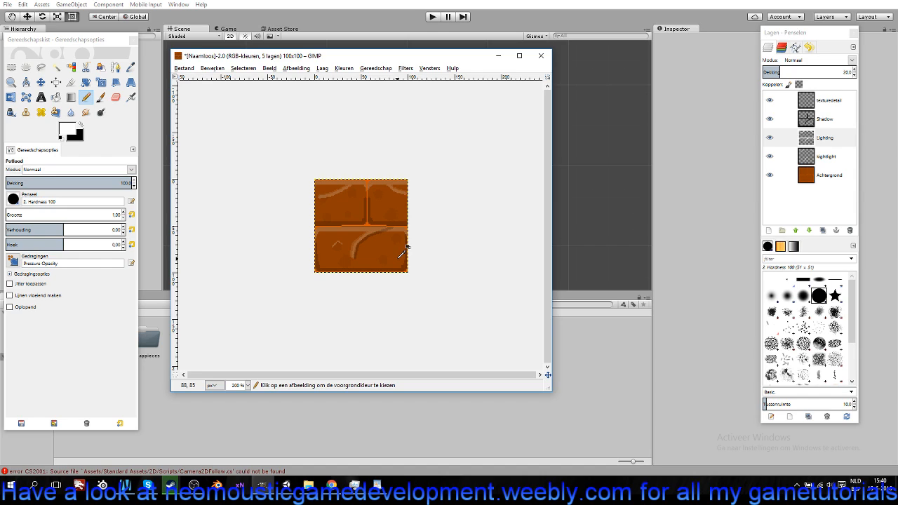
scroll(406, 249, up, 5)
scroll(278, 317, down, 3)
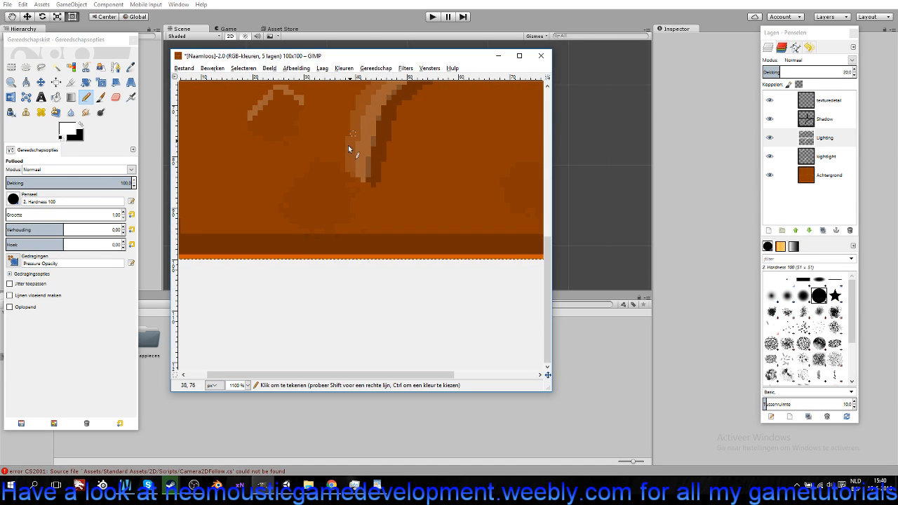
Try matching one-pixel white edges around the other three dark spots on the lower brick.
click(287, 205)
click(281, 200)
click(307, 165)
drag(385, 113, 340, 247)
drag(289, 191, 281, 217)
drag(494, 348, 355, 257)
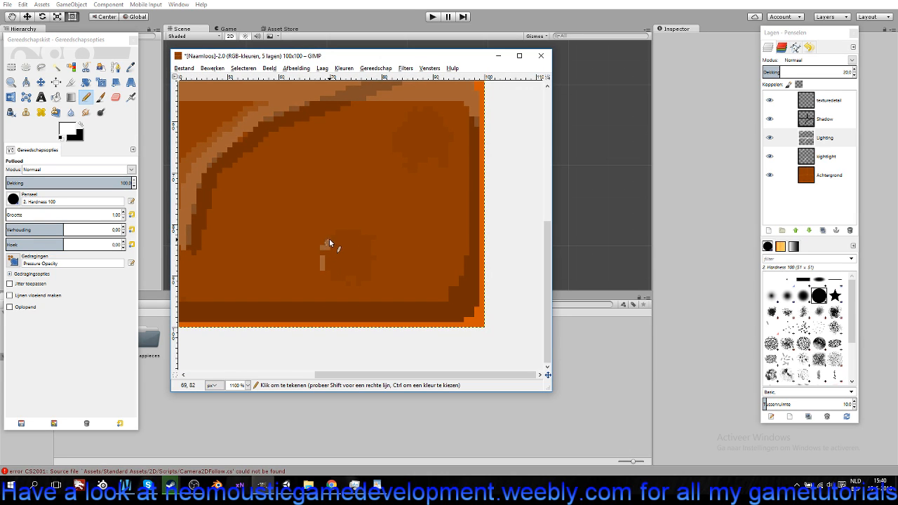
drag(418, 187, 362, 238)
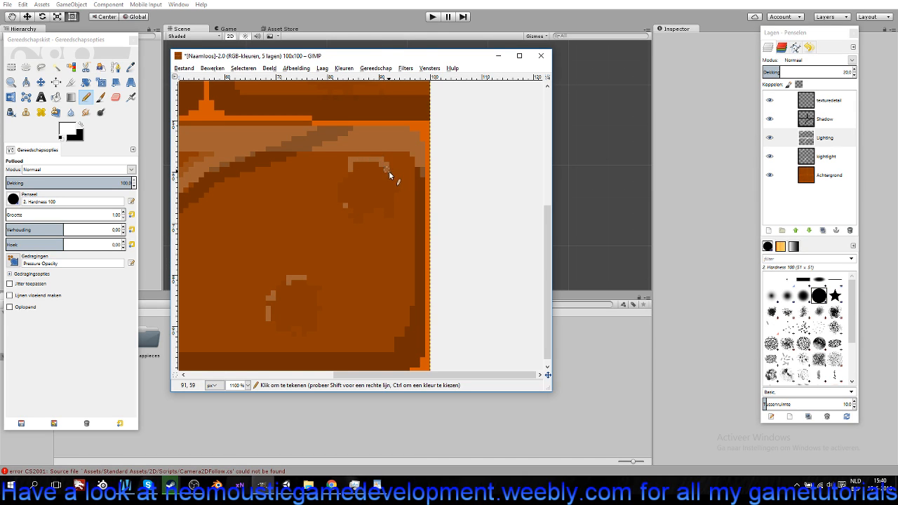
Check the whole tile and undo the white edge marks around the lower brick's dark spots.
ctrl+scroll(293, 180, down, 5)
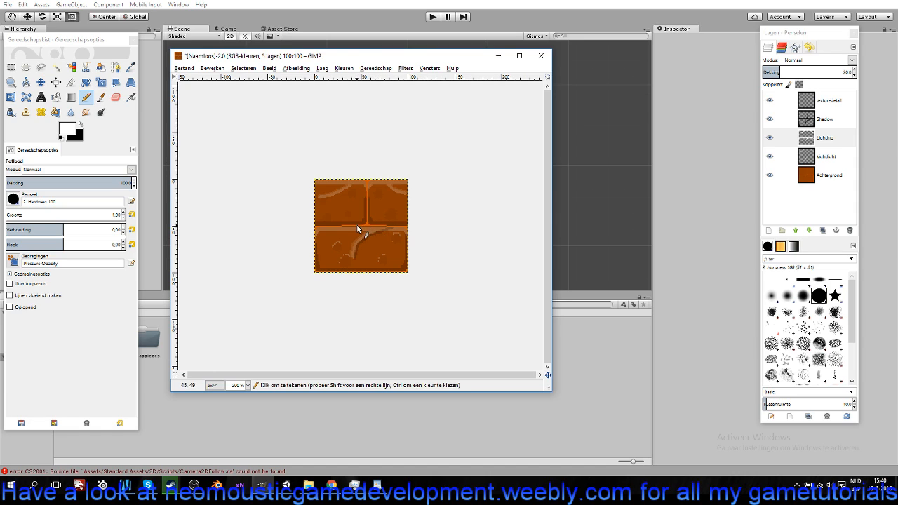
ctrl+scroll(399, 235, down, 3)
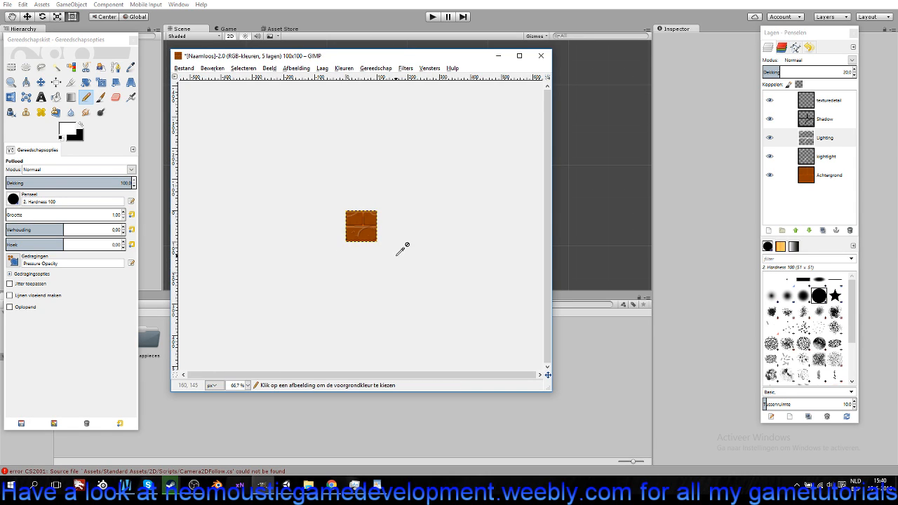
ctrl+scroll(400, 245, up, 2)
ctrl+scroll(403, 261, up, 5)
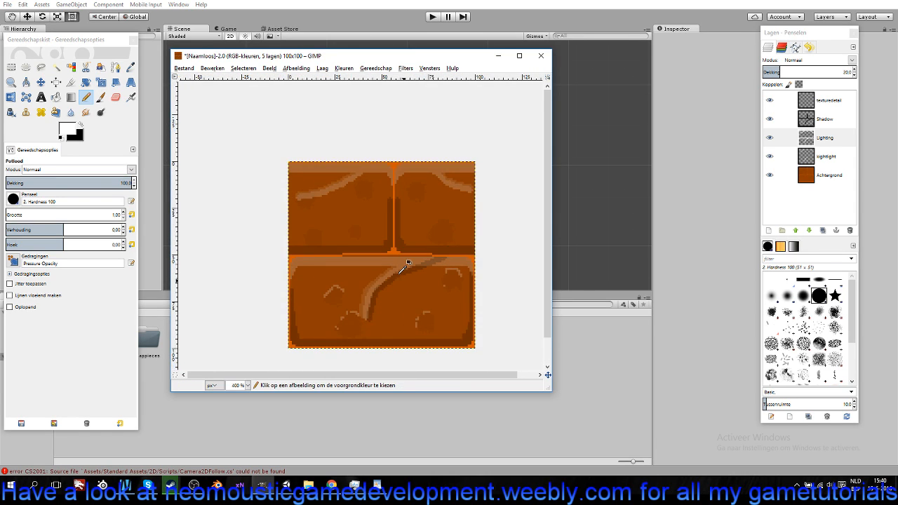
drag(324, 206, 394, 286)
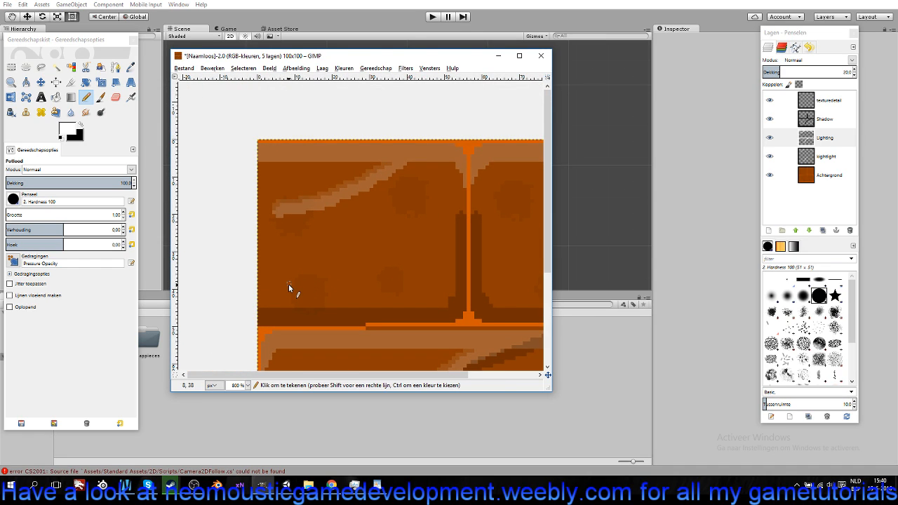
key(ctrl+z)
drag(393, 307, 349, 183)
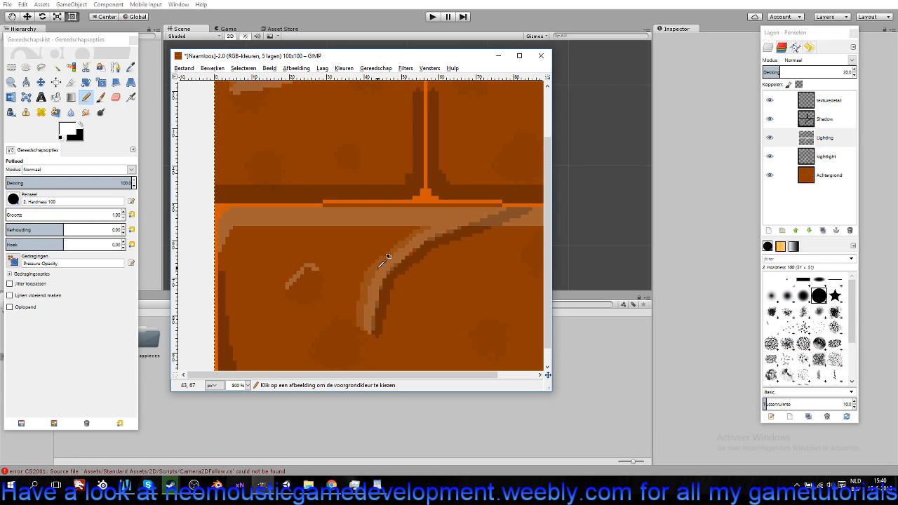
On the highlight layer above Achtergrond, draw one-pixel white edges along the upper-left sides of the lower brick's four dark spots.
click(833, 156)
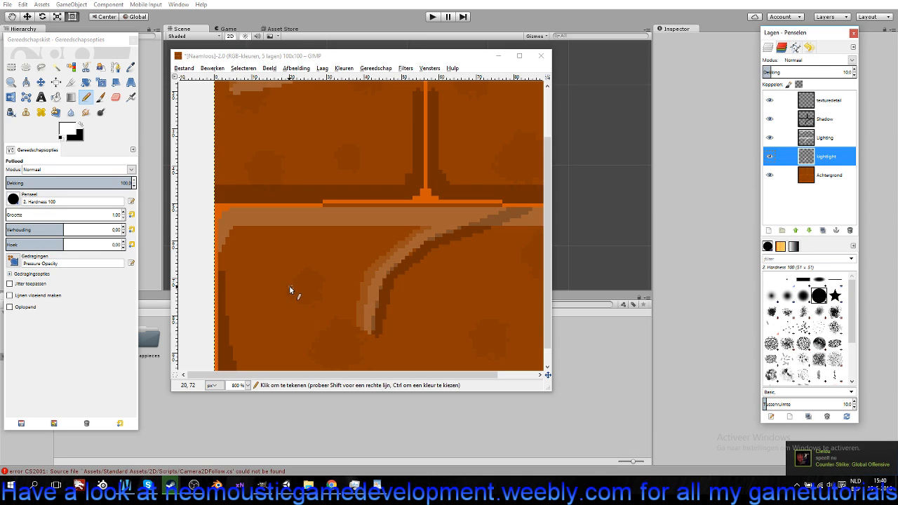
drag(290, 286, 299, 271)
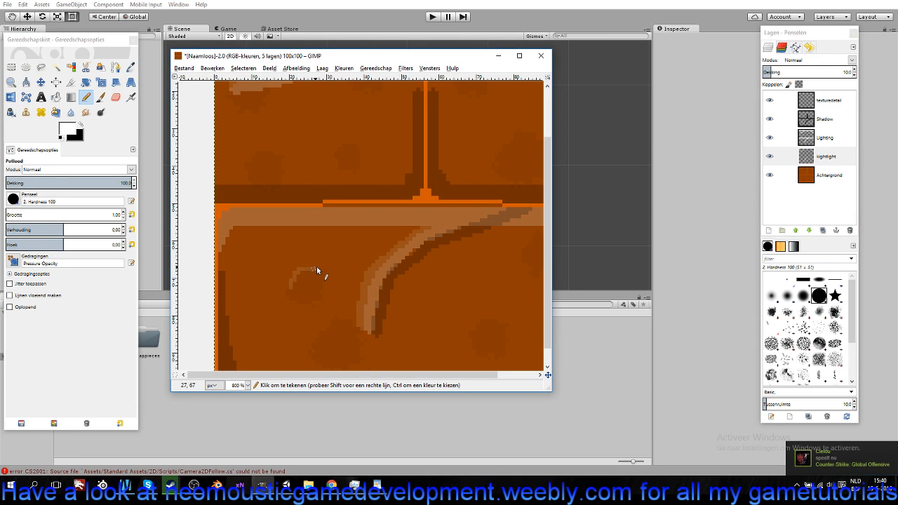
drag(354, 361, 338, 290)
drag(296, 267, 317, 248)
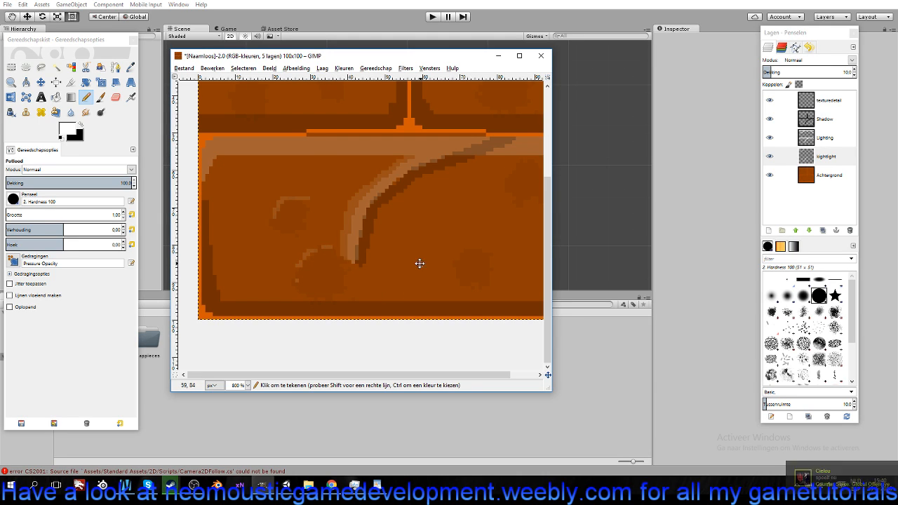
drag(421, 262, 349, 284)
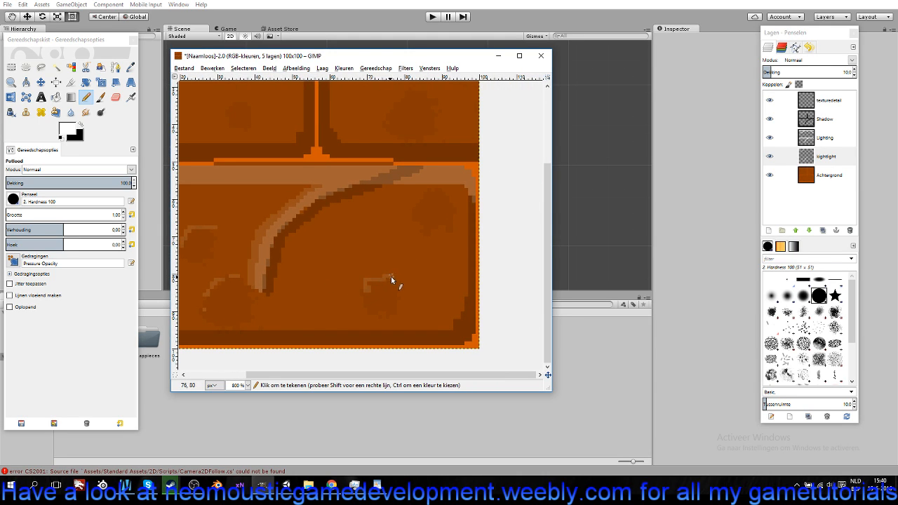
drag(407, 261, 366, 313)
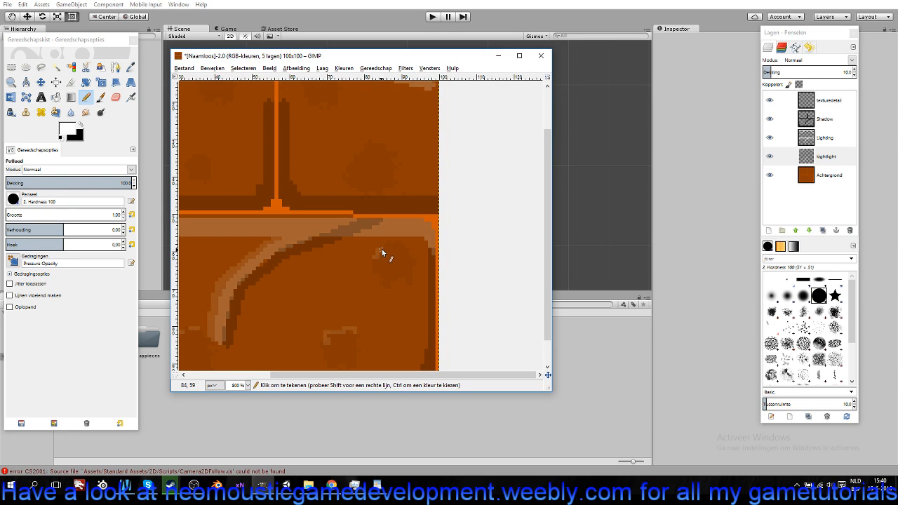
scroll(389, 257, down, 6)
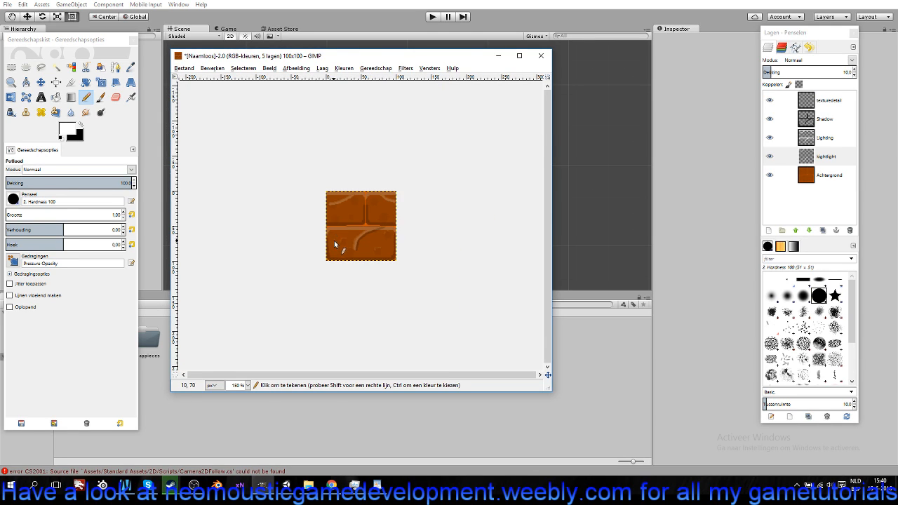
On the highlight layer, draw one-pixel white edges along the upper sides of the four dark spots on the upper-left brick.
scroll(406, 253, up, 7)
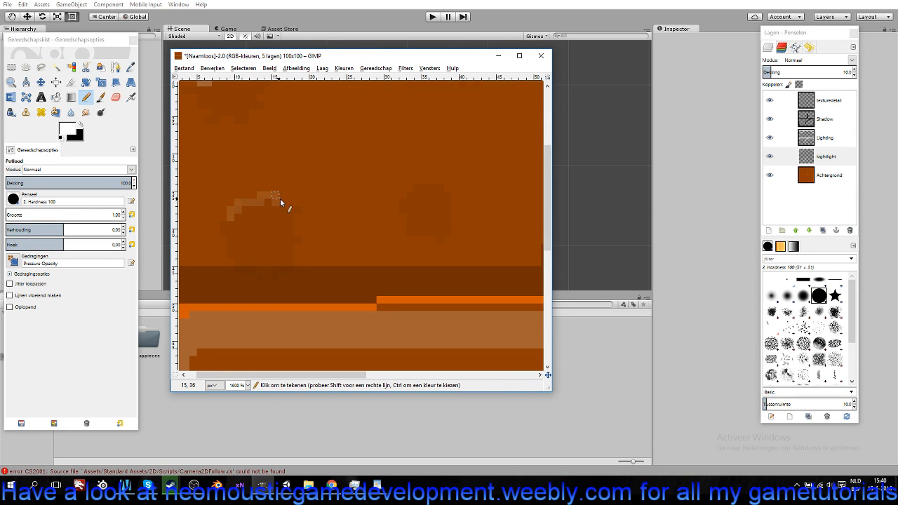
scroll(374, 257, up, 3)
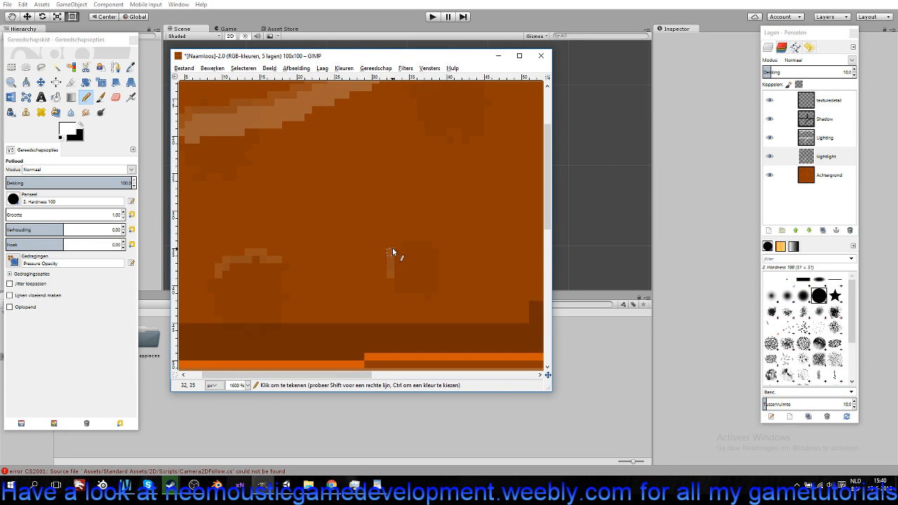
scroll(413, 246, up, 4)
scroll(425, 305, left, 6)
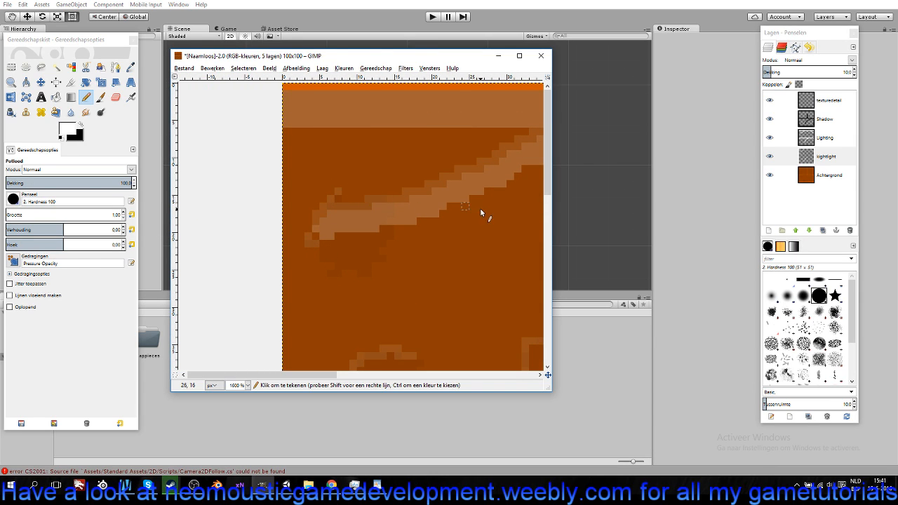
drag(481, 209, 312, 245)
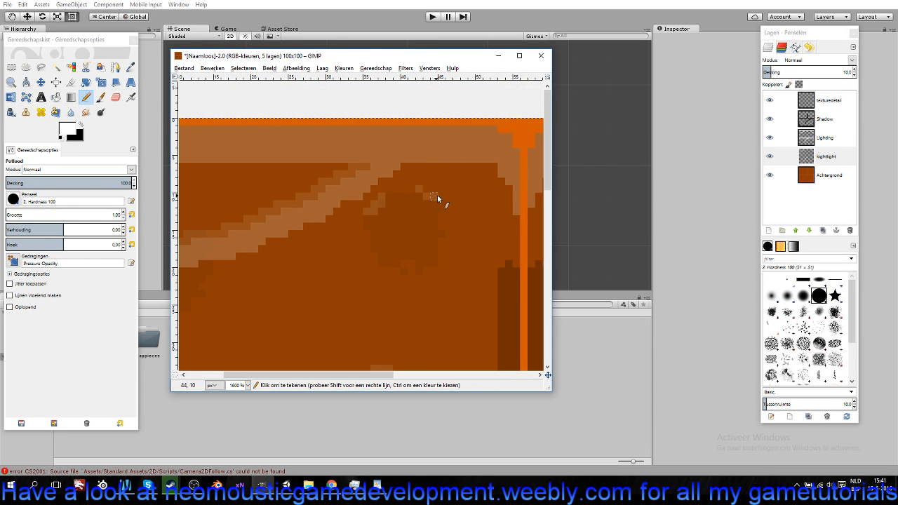
Draw one-pixel white edges along the upper sides of the upper-right brick's two dark spots and check the whole tile.
scroll(414, 267, down, 5)
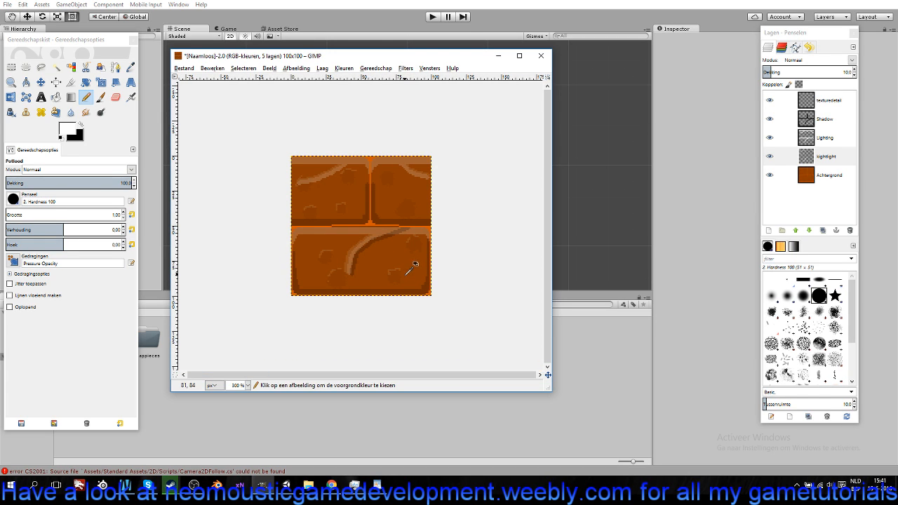
scroll(413, 267, up, 4)
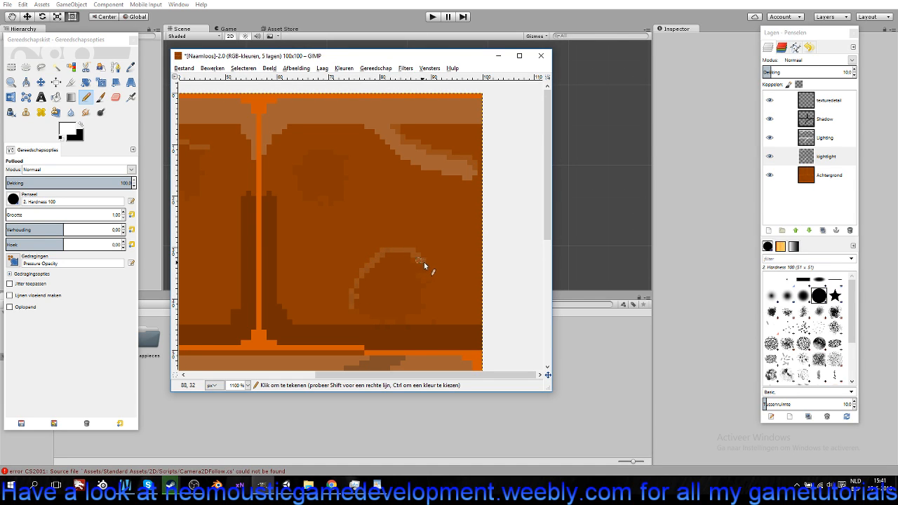
drag(302, 221, 347, 265)
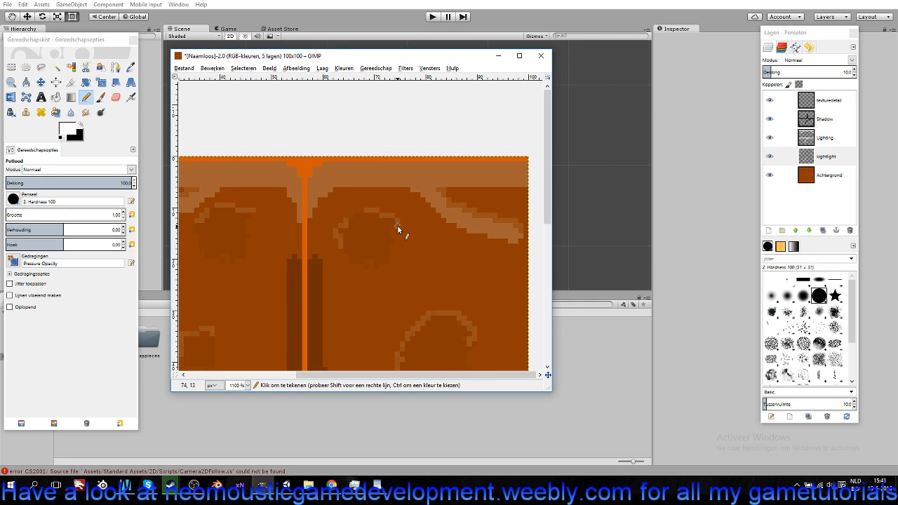
scroll(379, 267, down, 5)
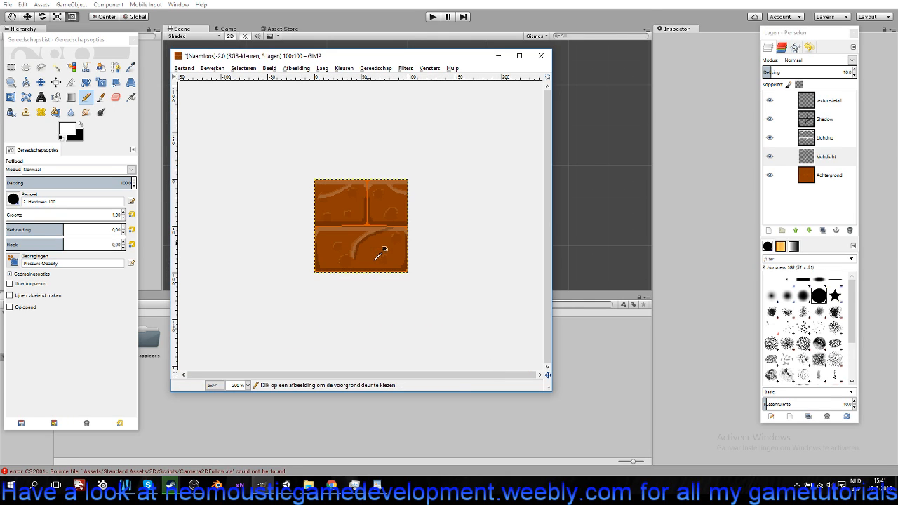
scroll(374, 265, down, 1)
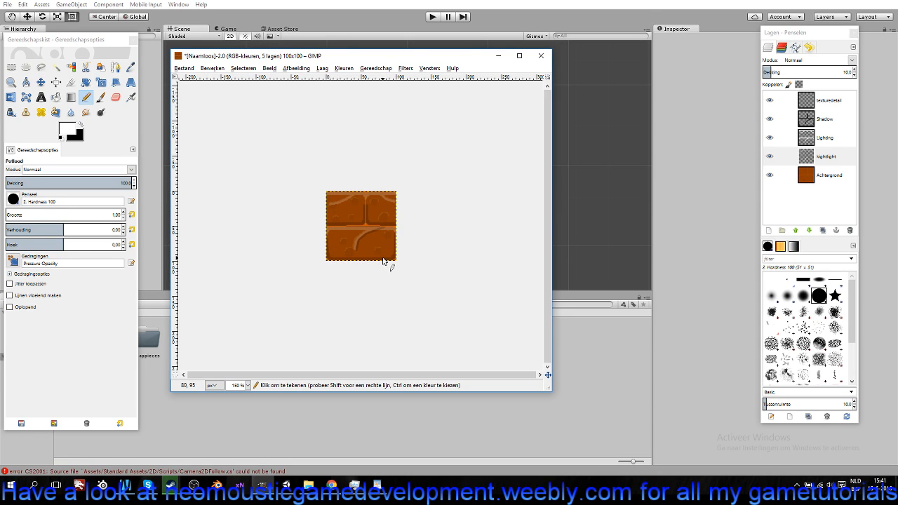
Export the finished tile to the desktop as DirtFloor.png with the current PNG options.
key(ctrl)
click(185, 68)
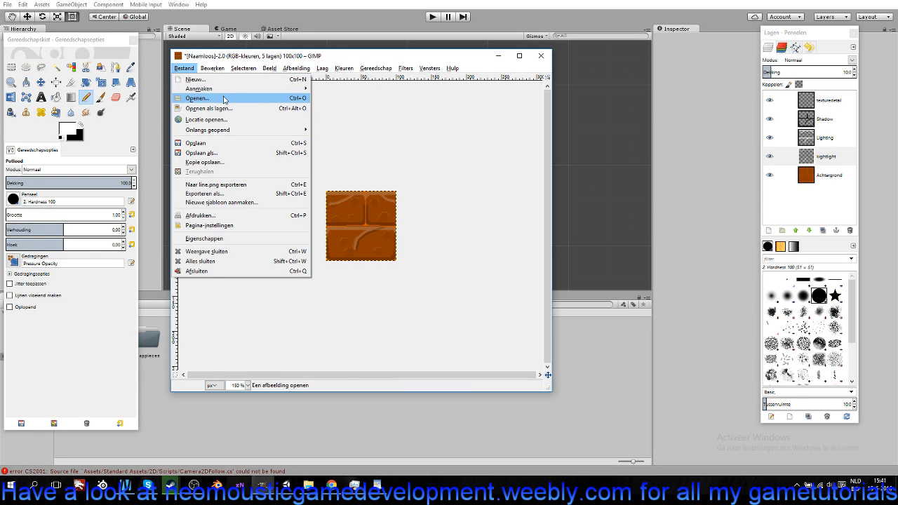
click(202, 193)
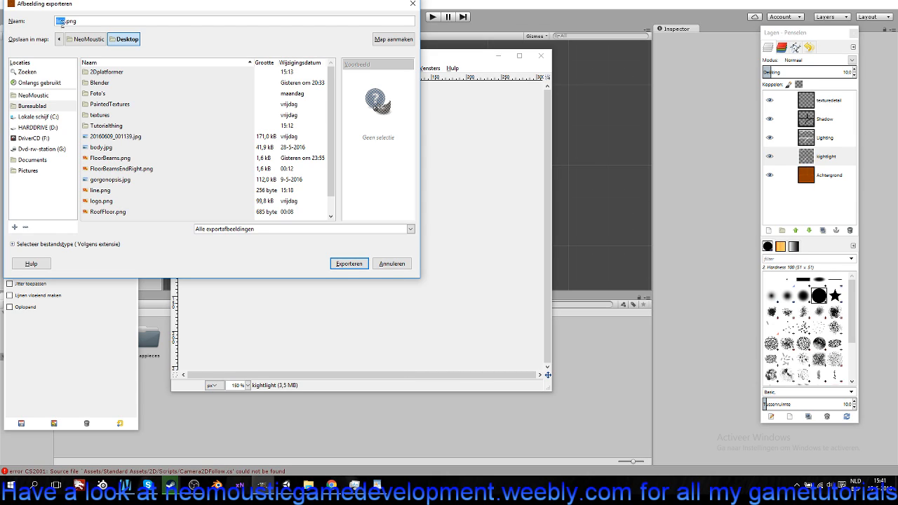
text(S)
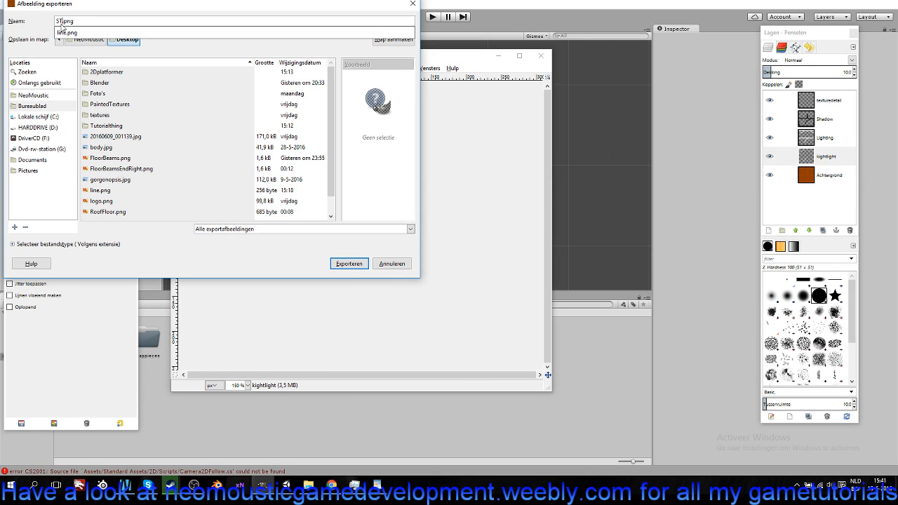
key(BackSpace)
text(DirtFloor)
click(342, 259)
click(343, 265)
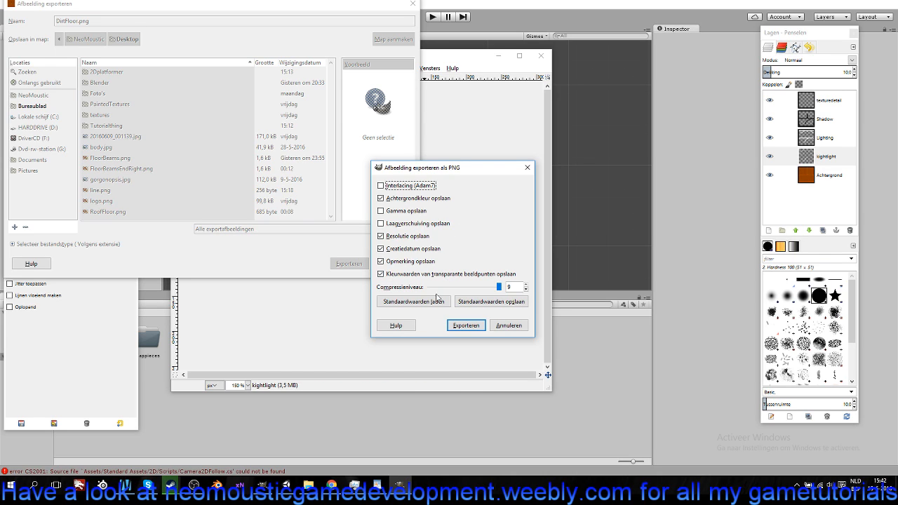
click(468, 327)
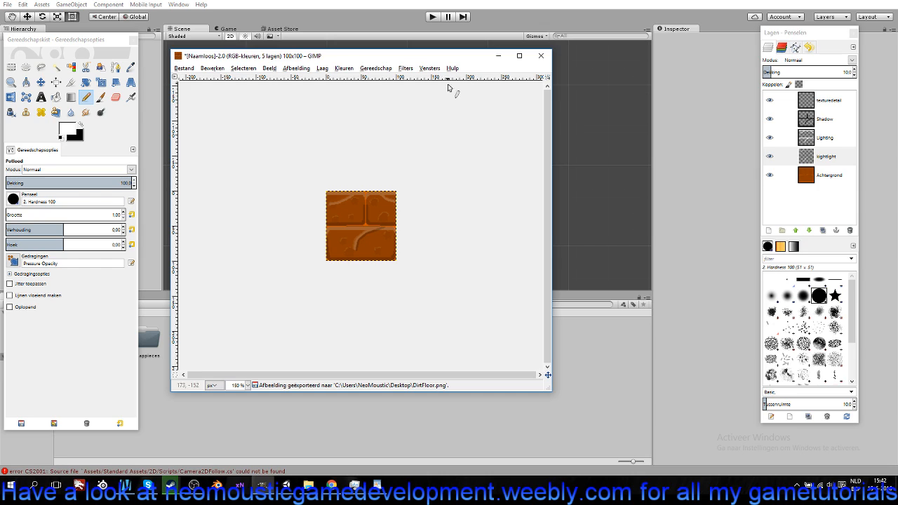
click(184, 68)
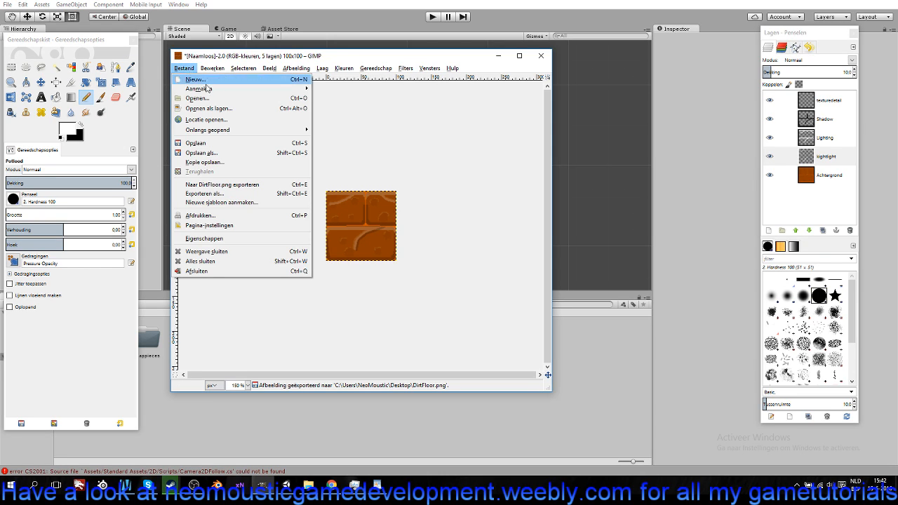
click(191, 80)
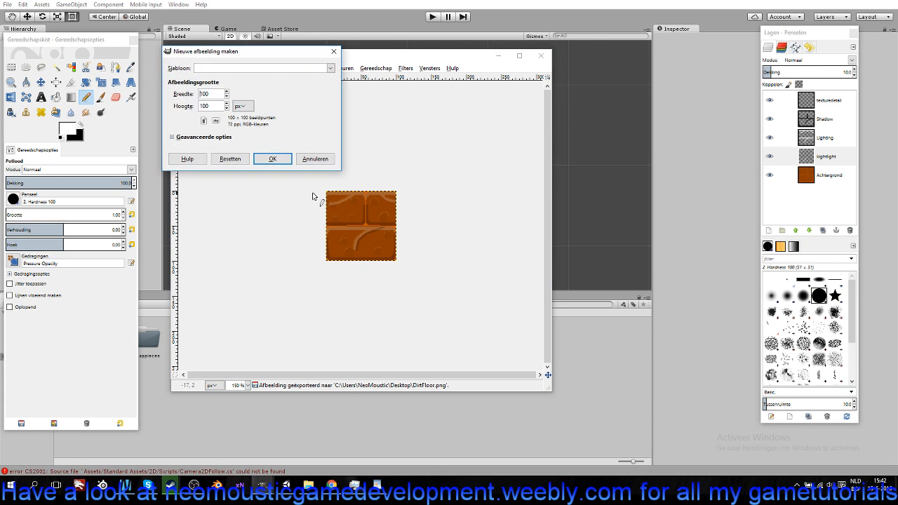
click(171, 139)
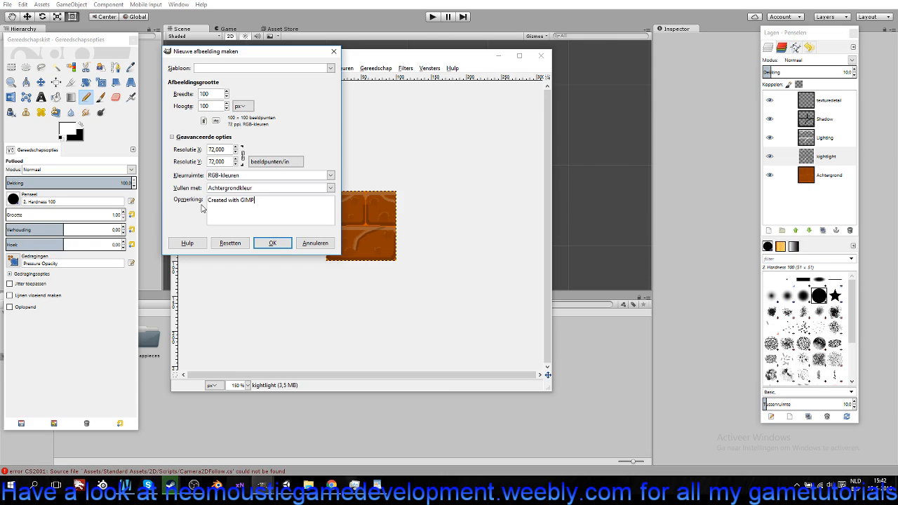
key(BackSpace)
key(BackSpace)
key(BackSpace)
key(BackSpace)
key(BackSpace)
key(BackSpace)
key(BackSpace)
key(BackSpace)
key(BackSpace)
key(BackSpace)
key(BackSpace)
key(BackSpace)
key(BackSpace)
key(BackSpace)
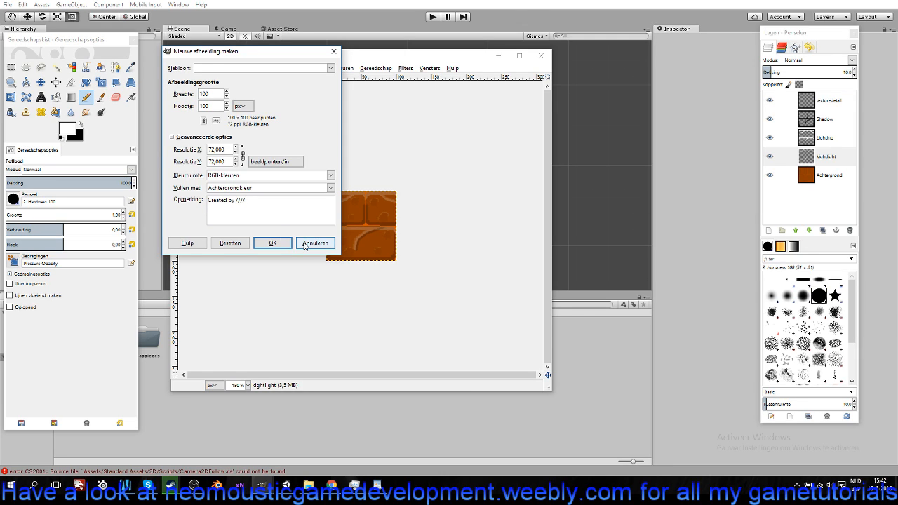
click(272, 242)
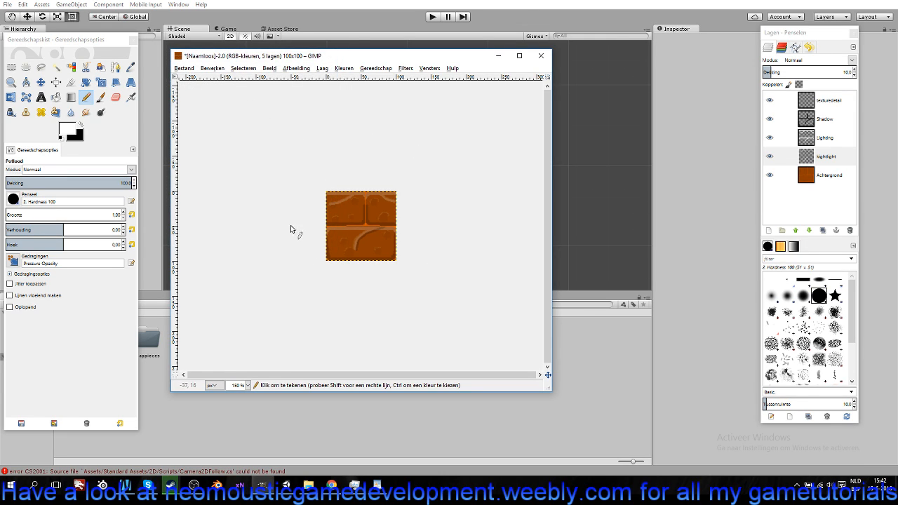
Switch to Unity, import DirtFloor.png from the desktop into the Assets folder, and place it in the scene at the origin.
click(498, 56)
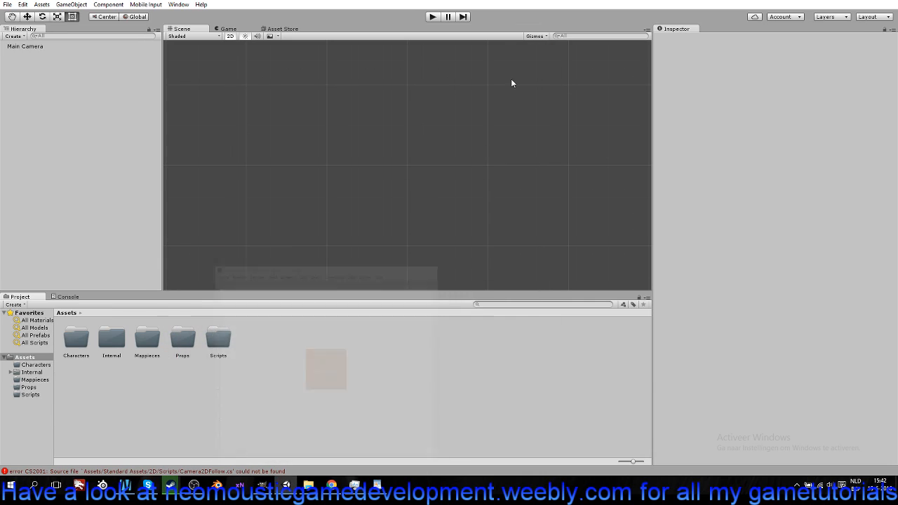
key(super+d)
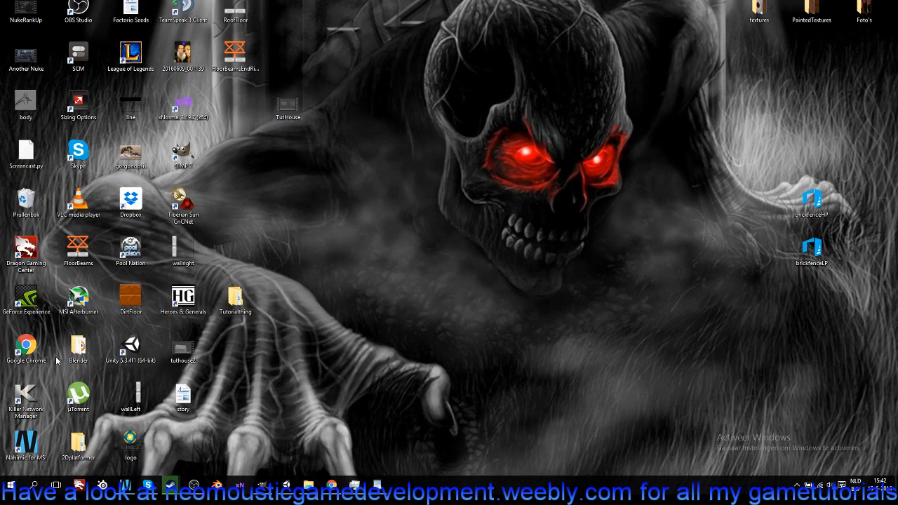
drag(133, 300, 315, 376)
drag(297, 246, 70, 137)
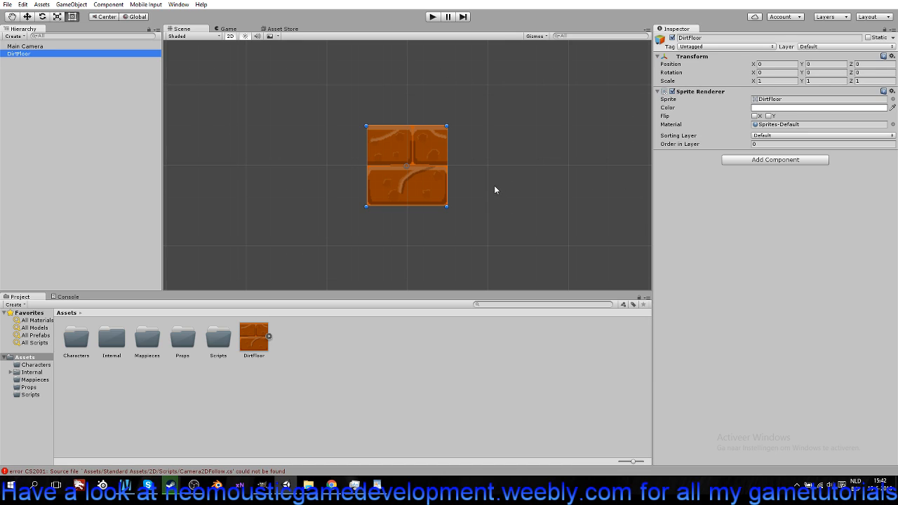
Duplicate the DirtFloor tile and move the copy along the X axis to position X 1, flush against the original.
scroll(495, 189, down, 5)
scroll(491, 186, up, 3)
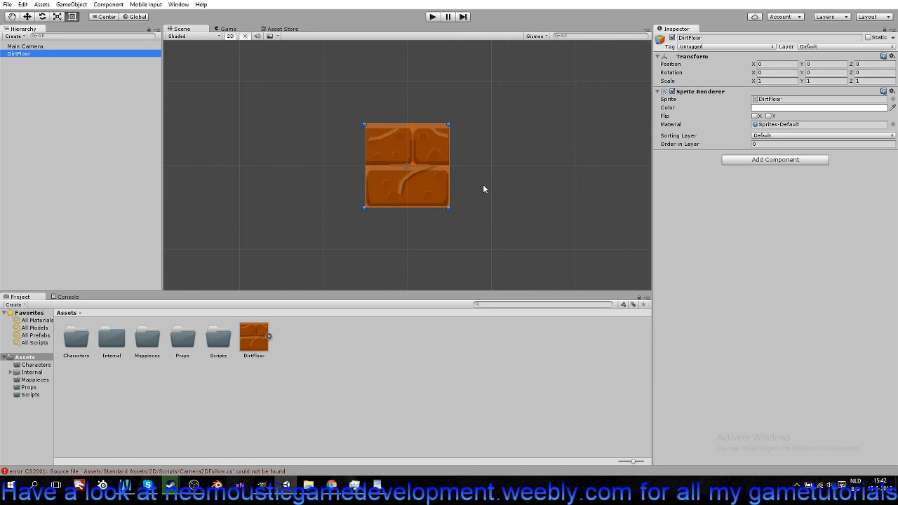
drag(456, 156, 445, 231)
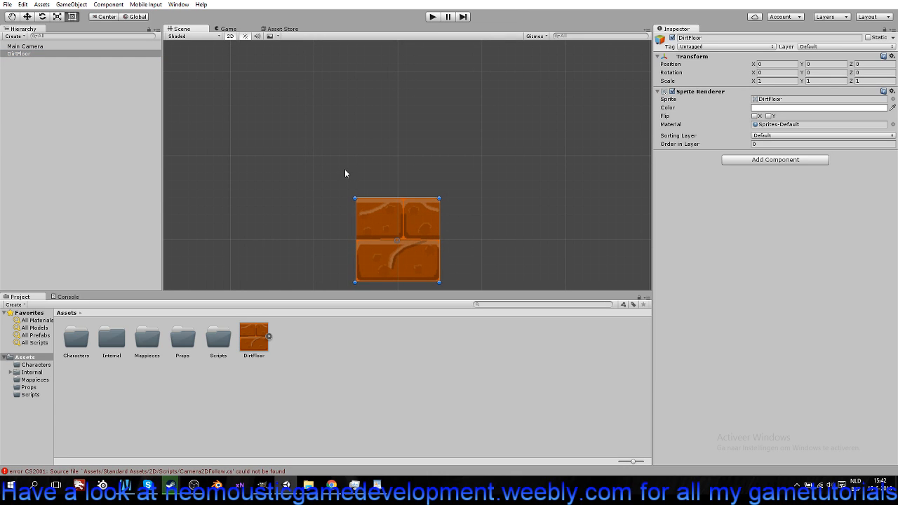
scroll(343, 172, down, 1)
click(23, 54)
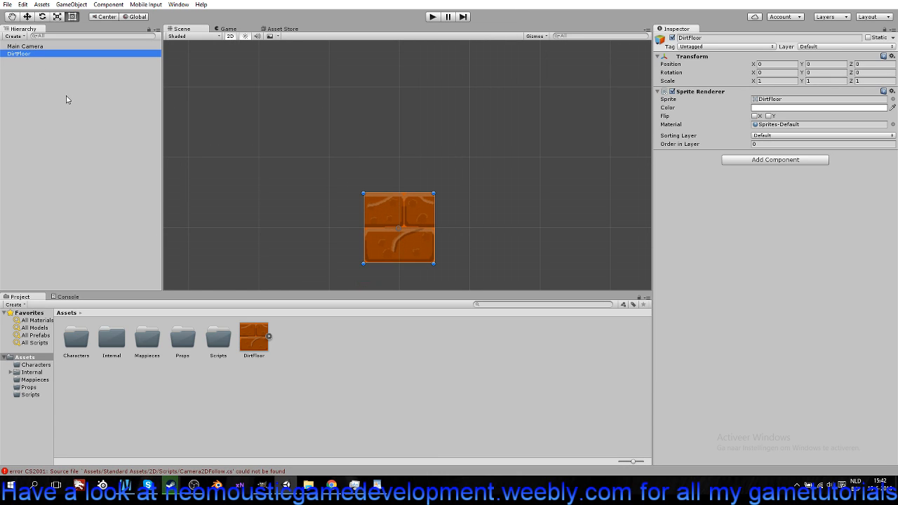
key(ctrl+d)
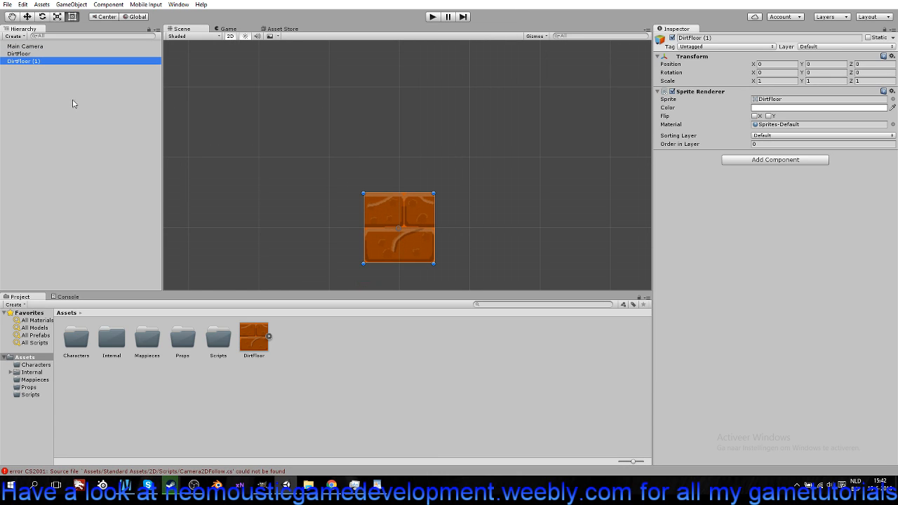
click(27, 17)
drag(436, 231, 472, 230)
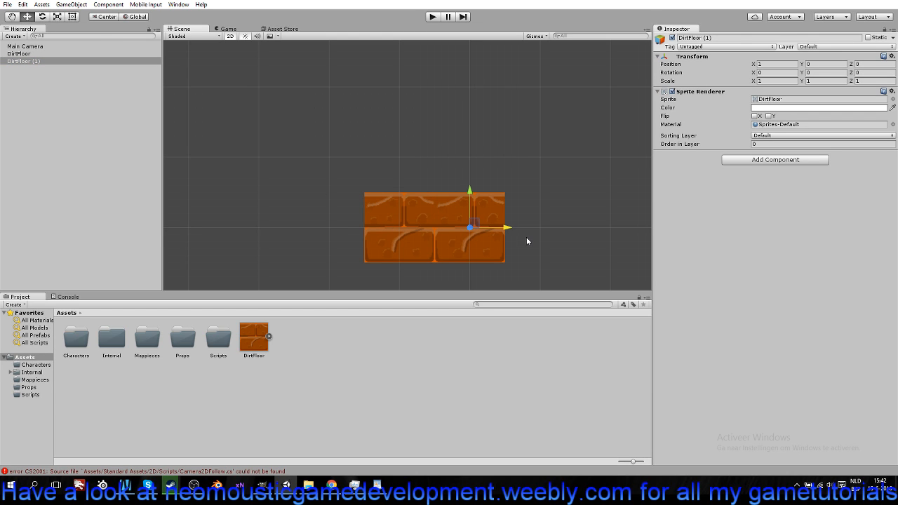
Duplicate the tile again, move the copy to position X -1, and check how the three tiles join.
key(ctrl+d)
drag(506, 234, 376, 229)
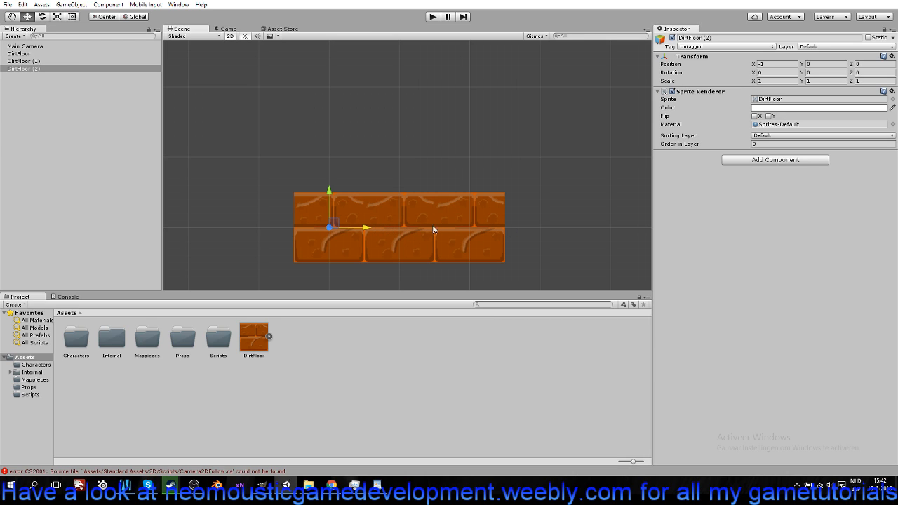
scroll(499, 221, down, 2)
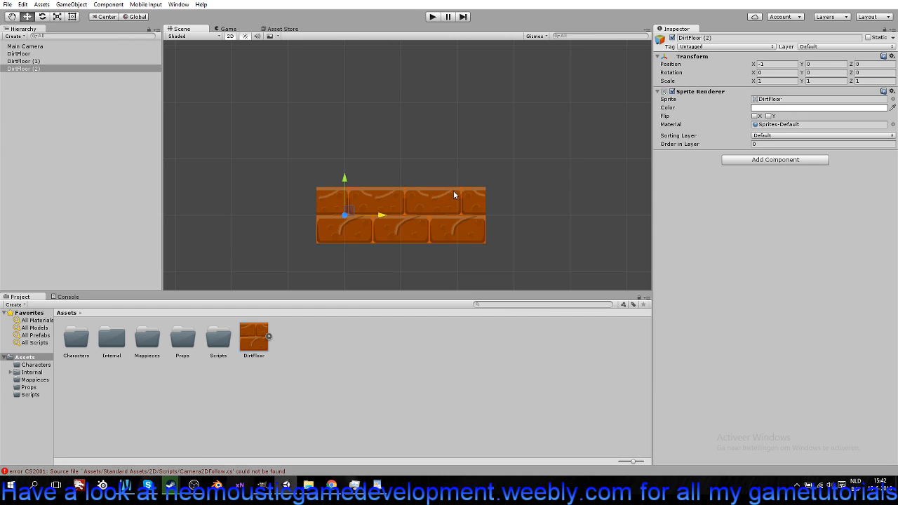
scroll(424, 220, down, 2)
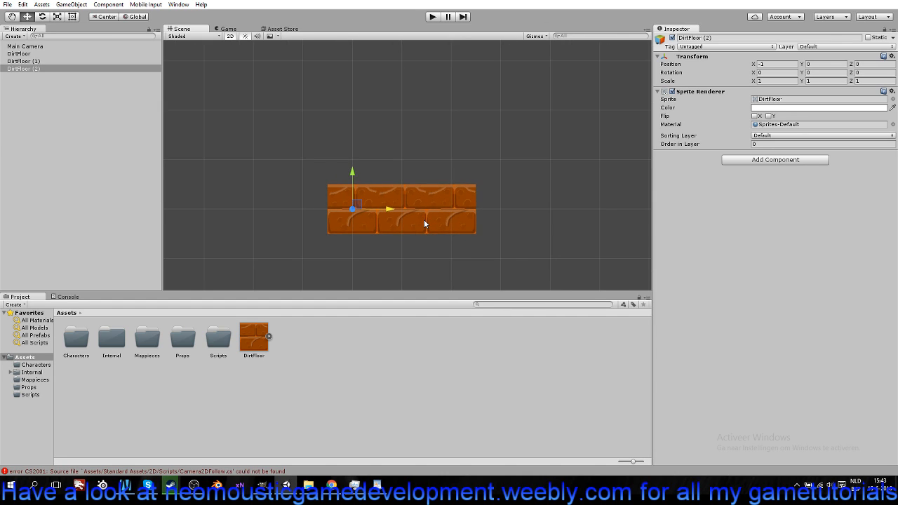
scroll(424, 223, up, 2)
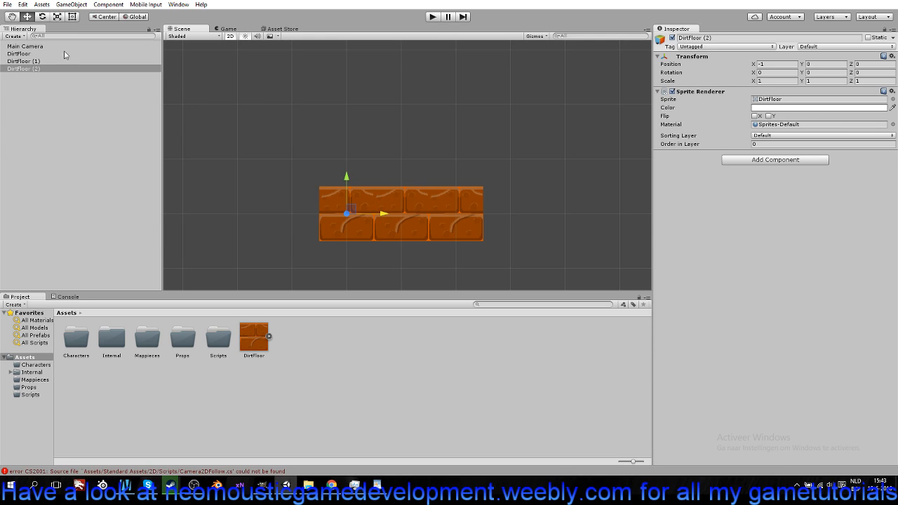
Delete the two duplicated tiles, DirtFloor (1) and DirtFloor (2), from the scene.
right_click(33, 62)
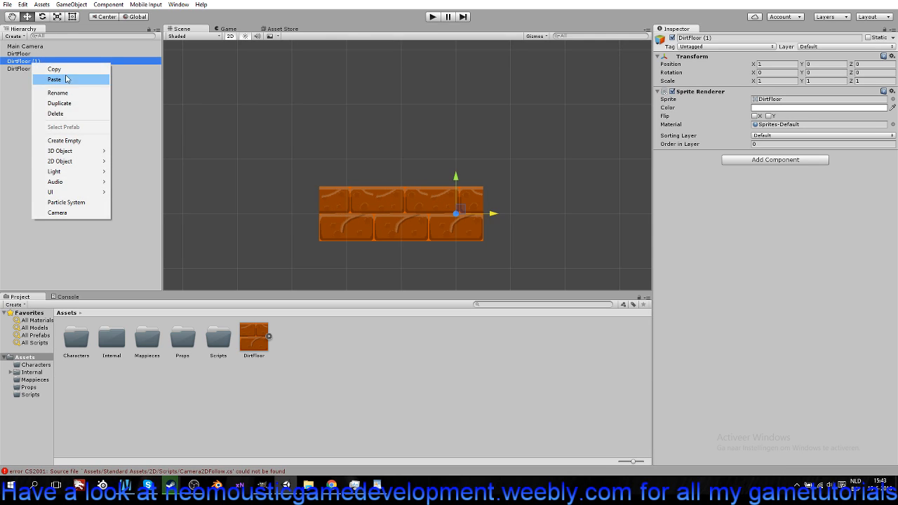
click(57, 113)
right_click(39, 62)
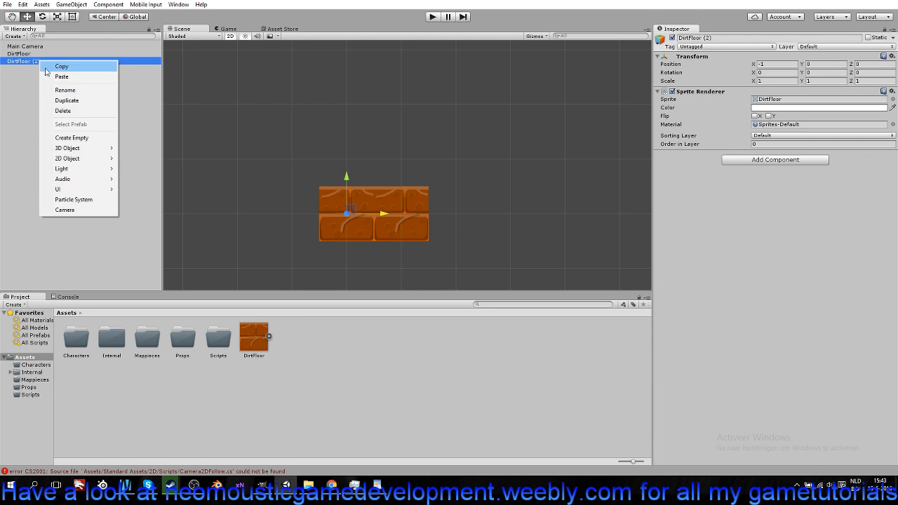
click(63, 110)
Add a new layer named GroundLayer as User Layer 18, starting from the DirtFloor object's layer options.
click(23, 56)
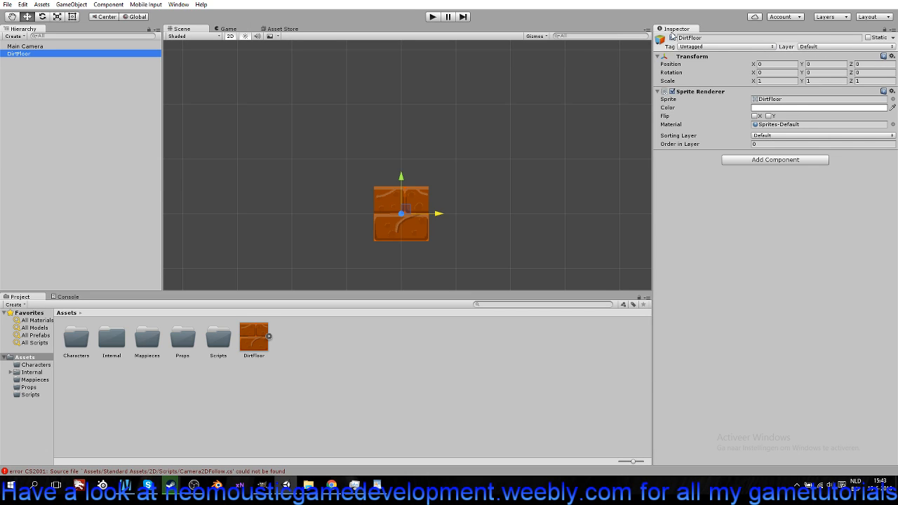
click(838, 46)
click(845, 111)
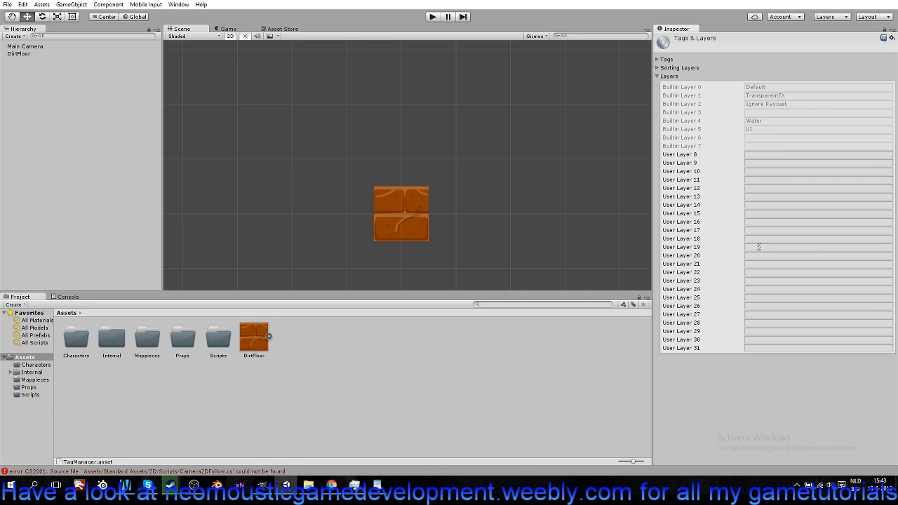
click(758, 240)
text(GroundLayer)
click(538, 376)
Assign the DirtFloor object to GroundLayer and reopen the project's layer definitions.
click(22, 56)
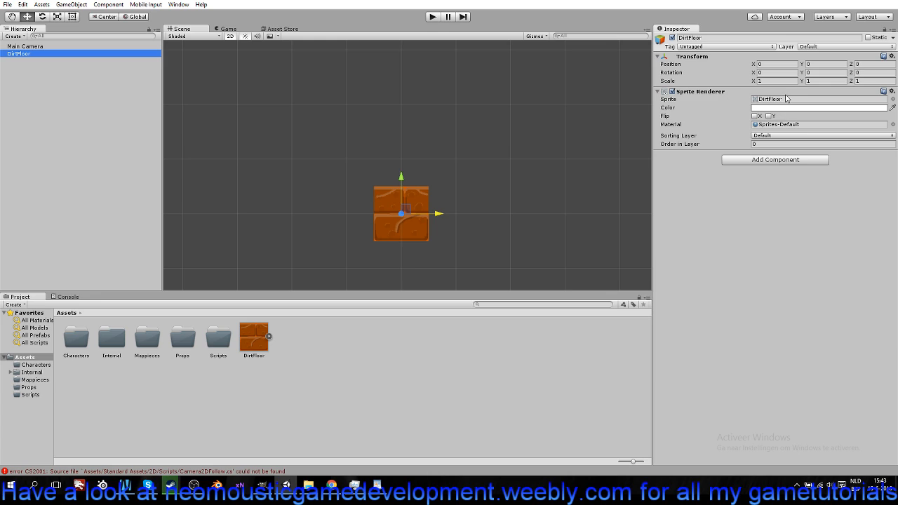
click(814, 47)
click(835, 109)
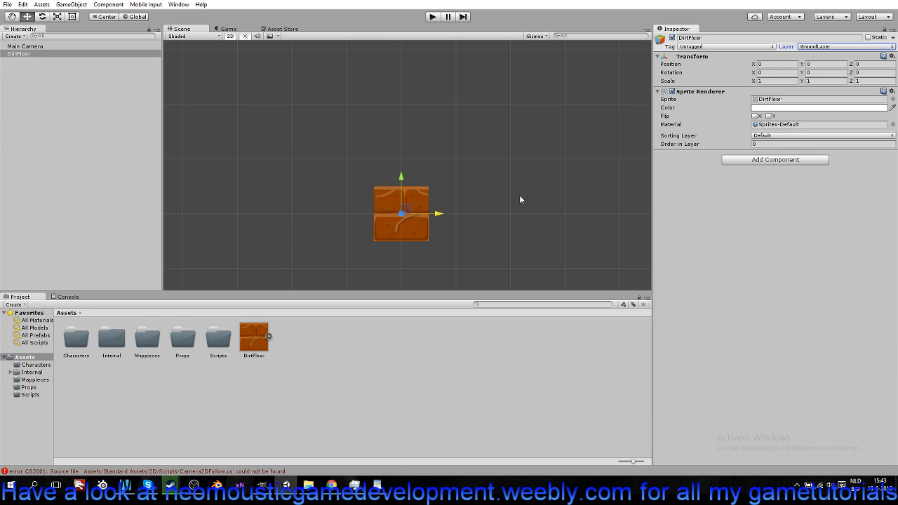
click(814, 47)
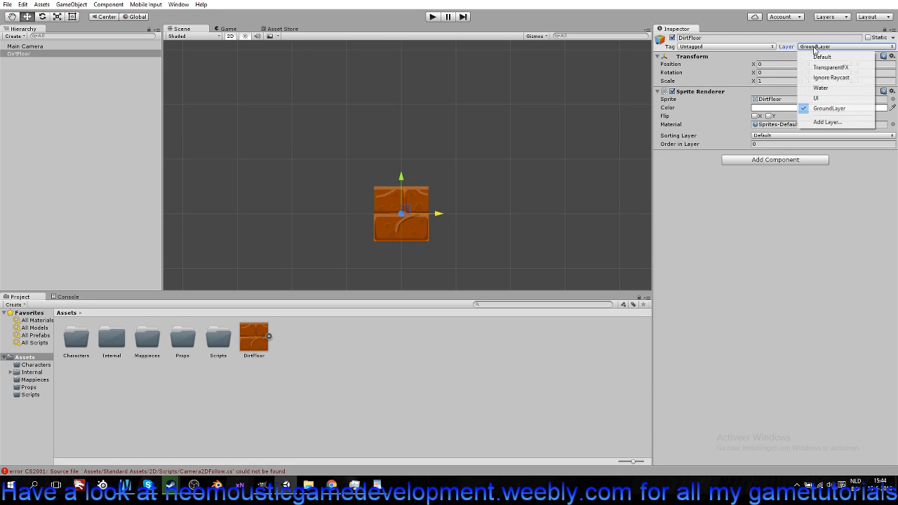
click(828, 122)
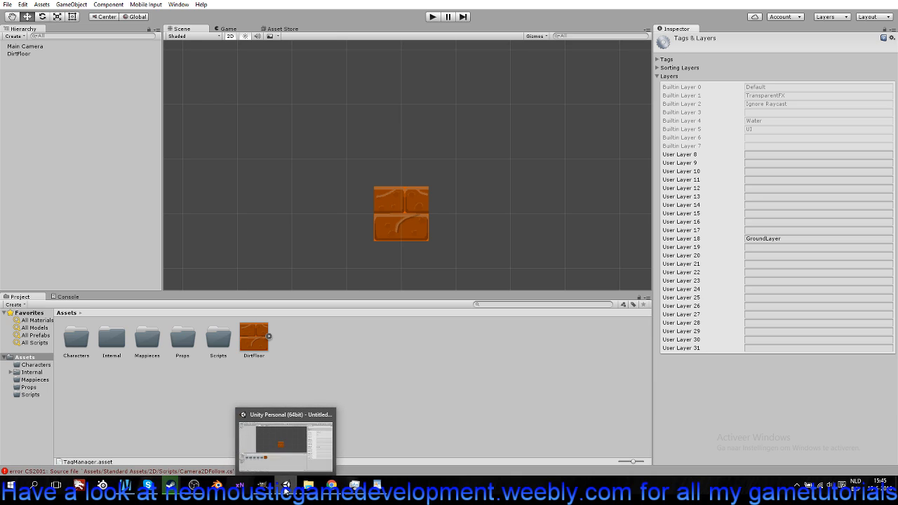
mouse_move(197, 492)
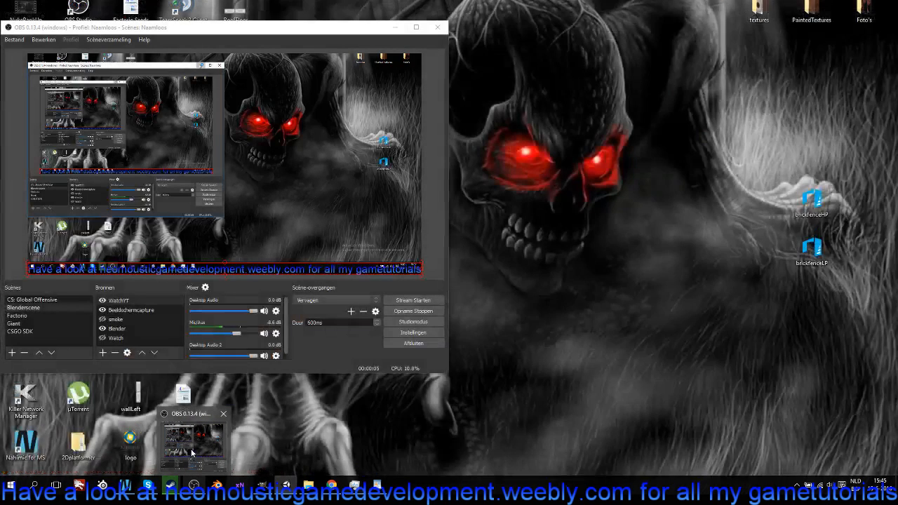
click(189, 456)
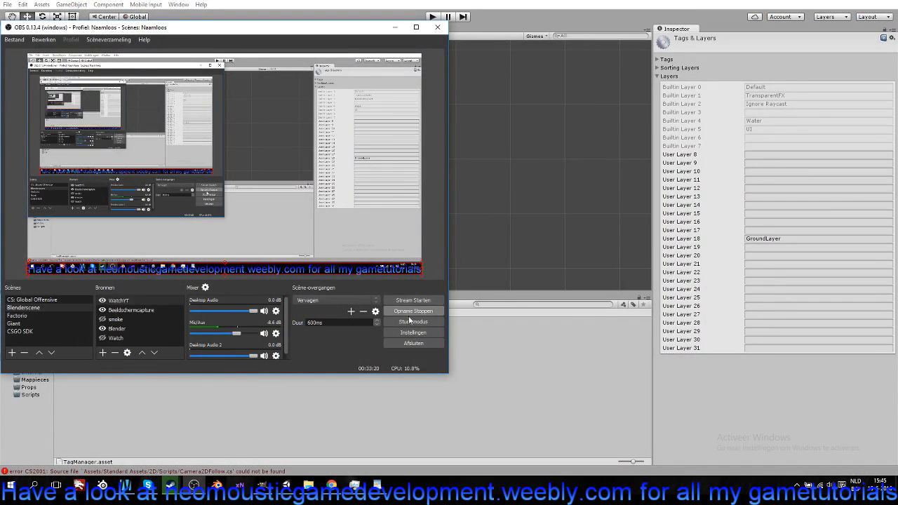